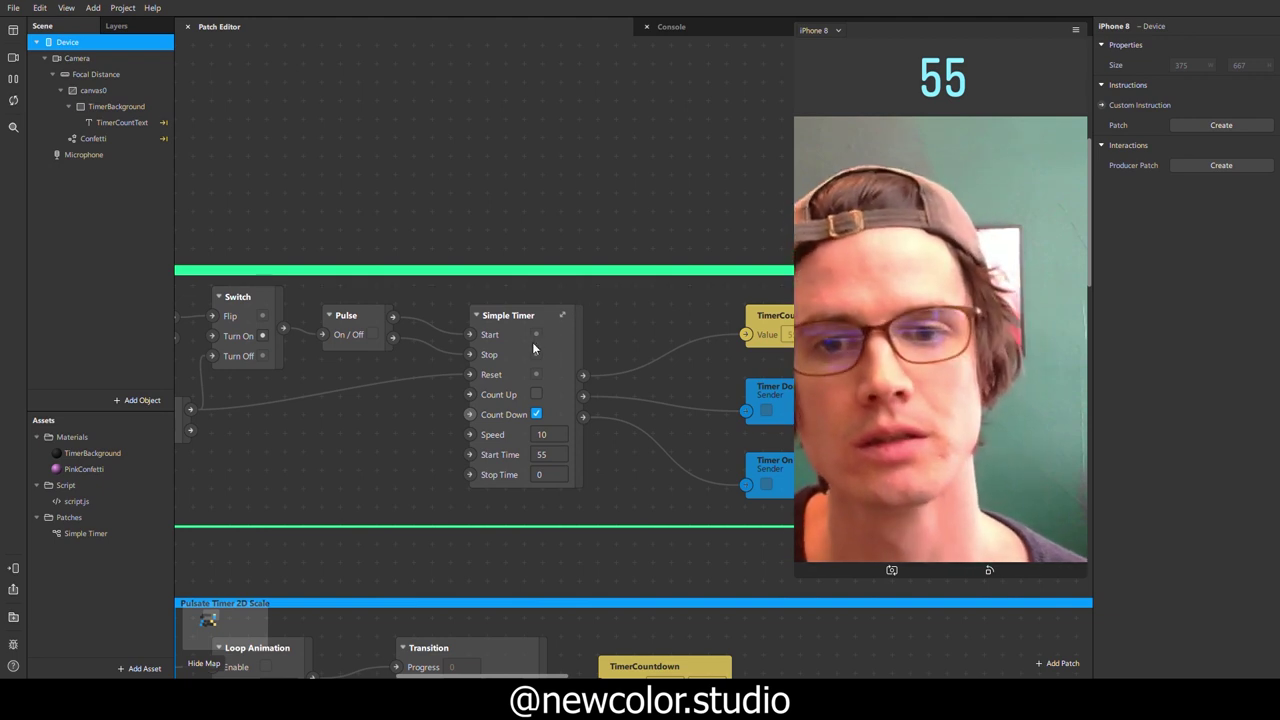
Step: Examine the Simple Timer patch's inputs, settings and outputs
scroll(527, 367, "up", 2)
scroll(524, 365, "up", 3)
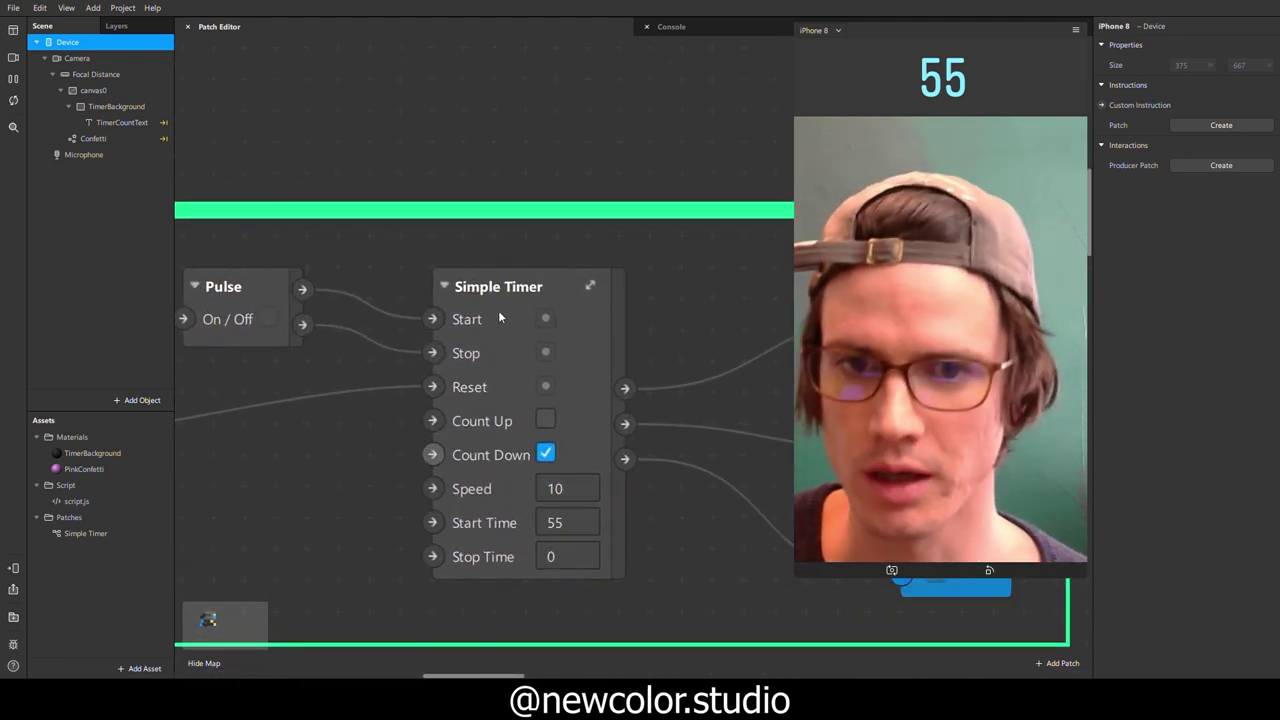
left_click(503, 322)
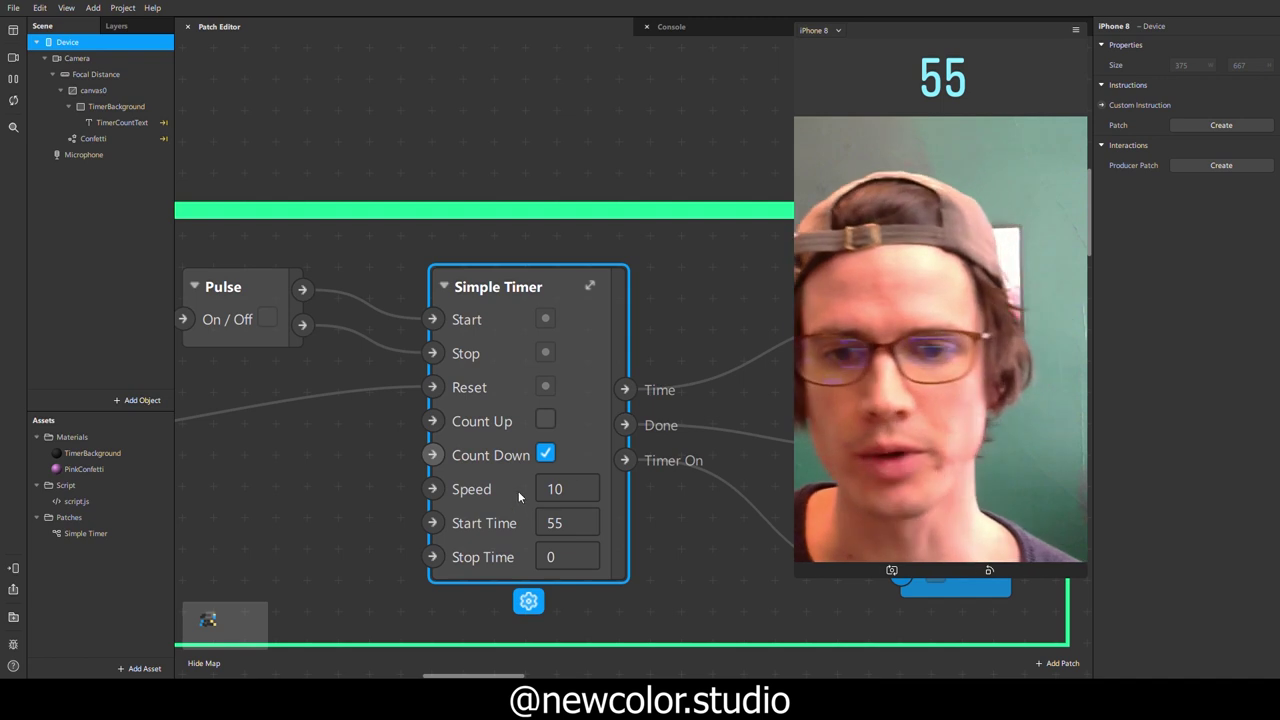
scroll(560, 495, "up", 3)
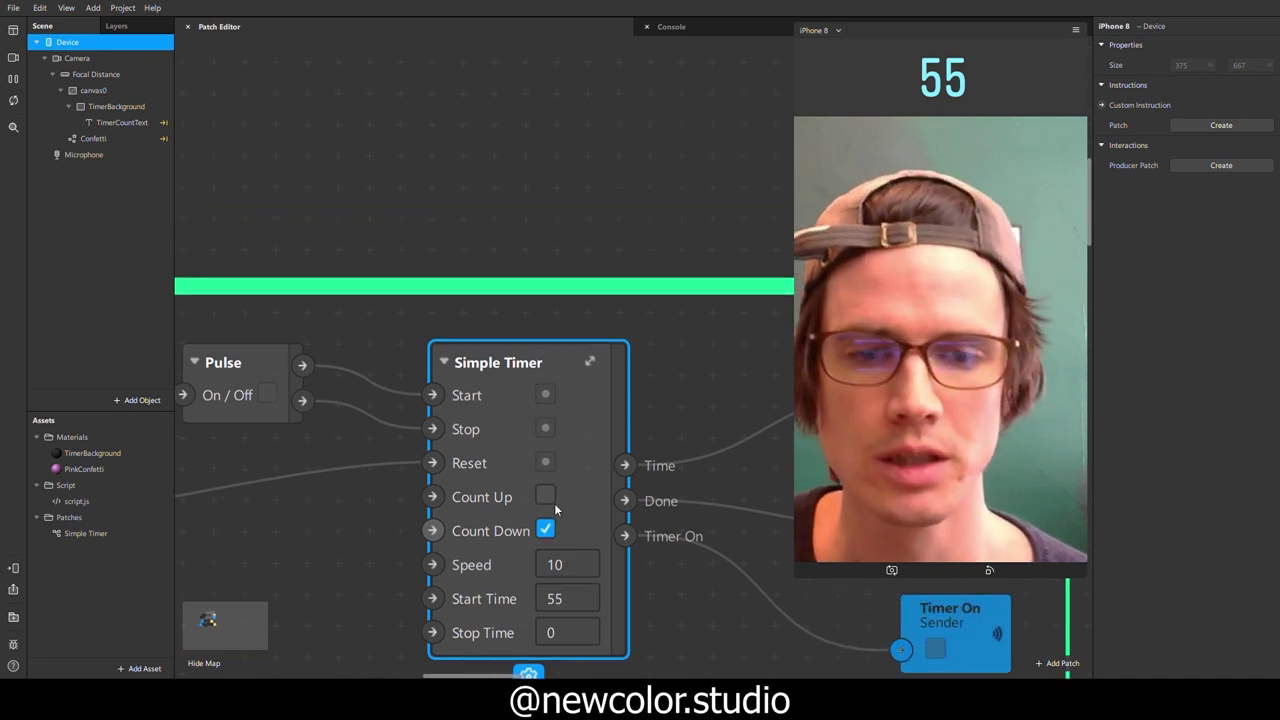
scroll(556, 477, "down", 2, "ctrl")
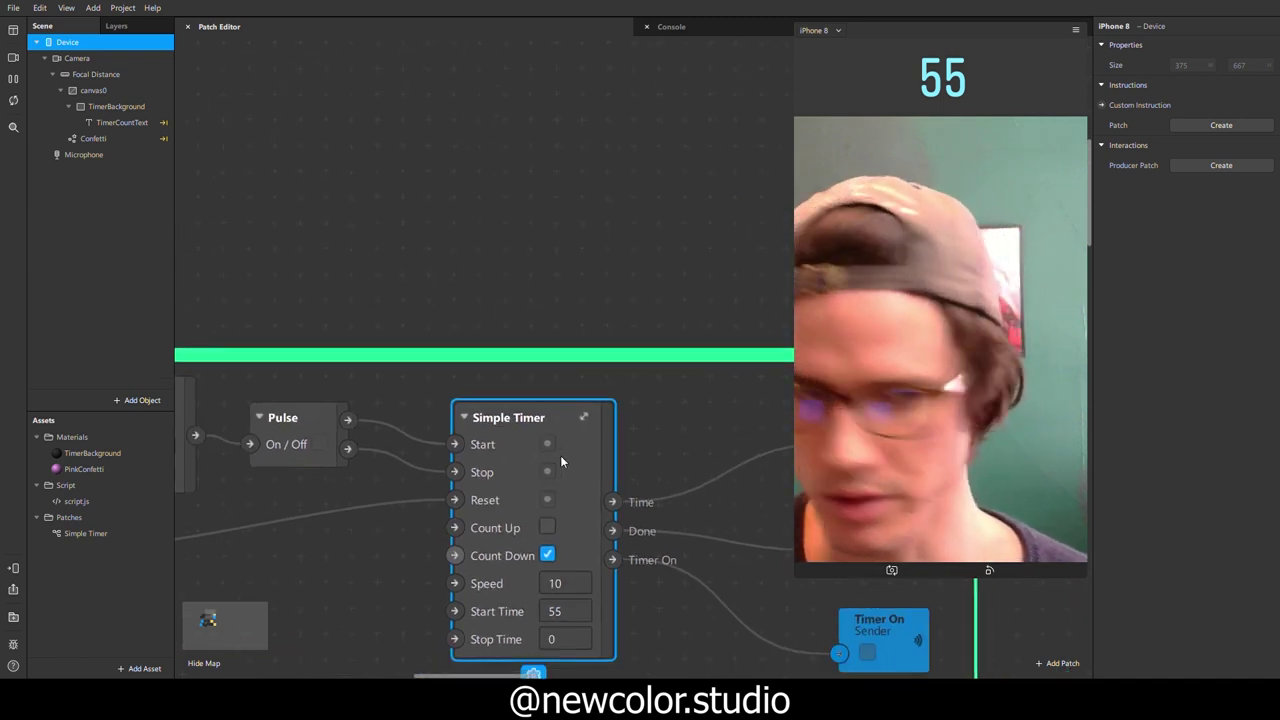
scroll(578, 431, "down", 2, "ctrl")
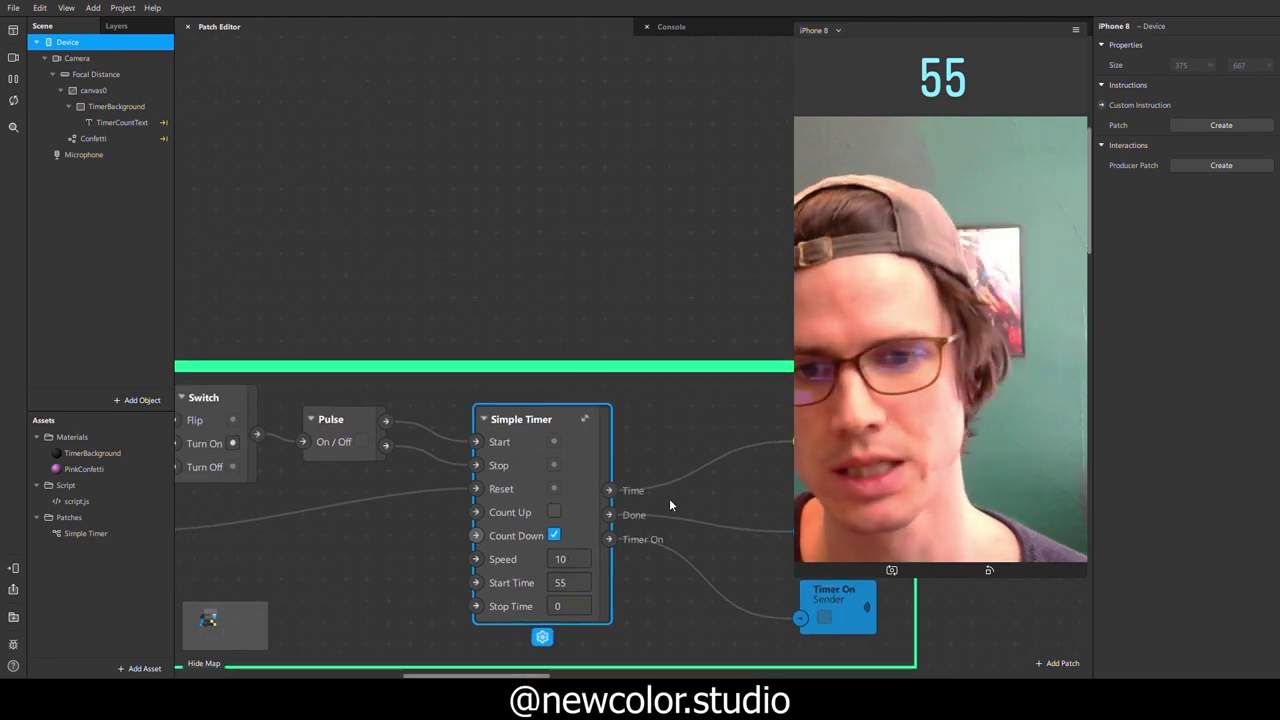
Step: Add a Runtime patch and place it in the empty area above the timer comment frame
left_click(1057, 664)
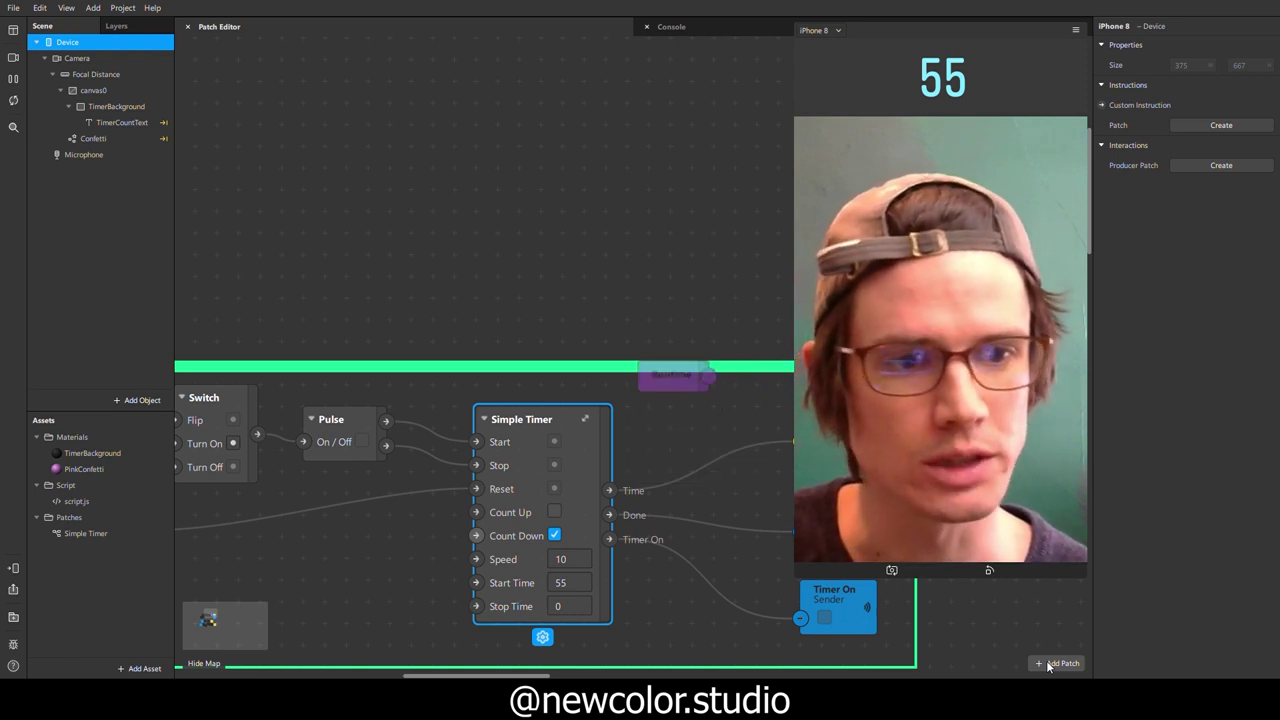
left_click_drag(675, 375, 295, 289)
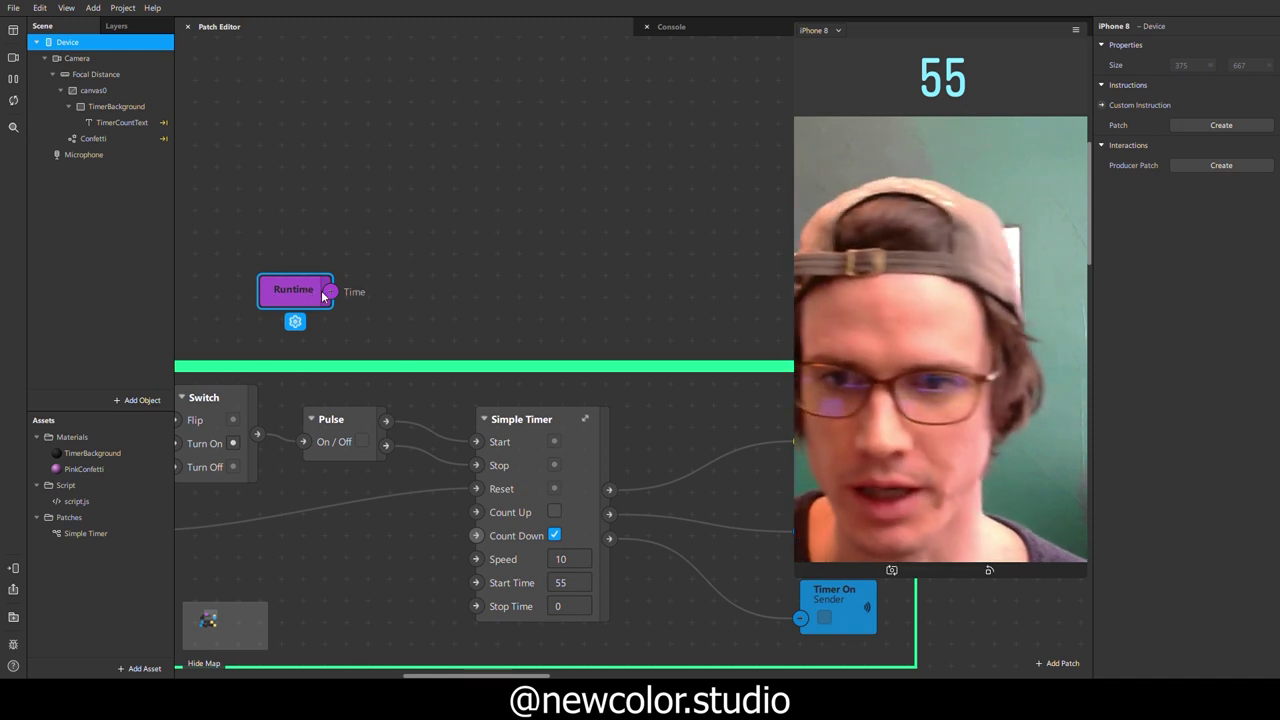
left_click(362, 330)
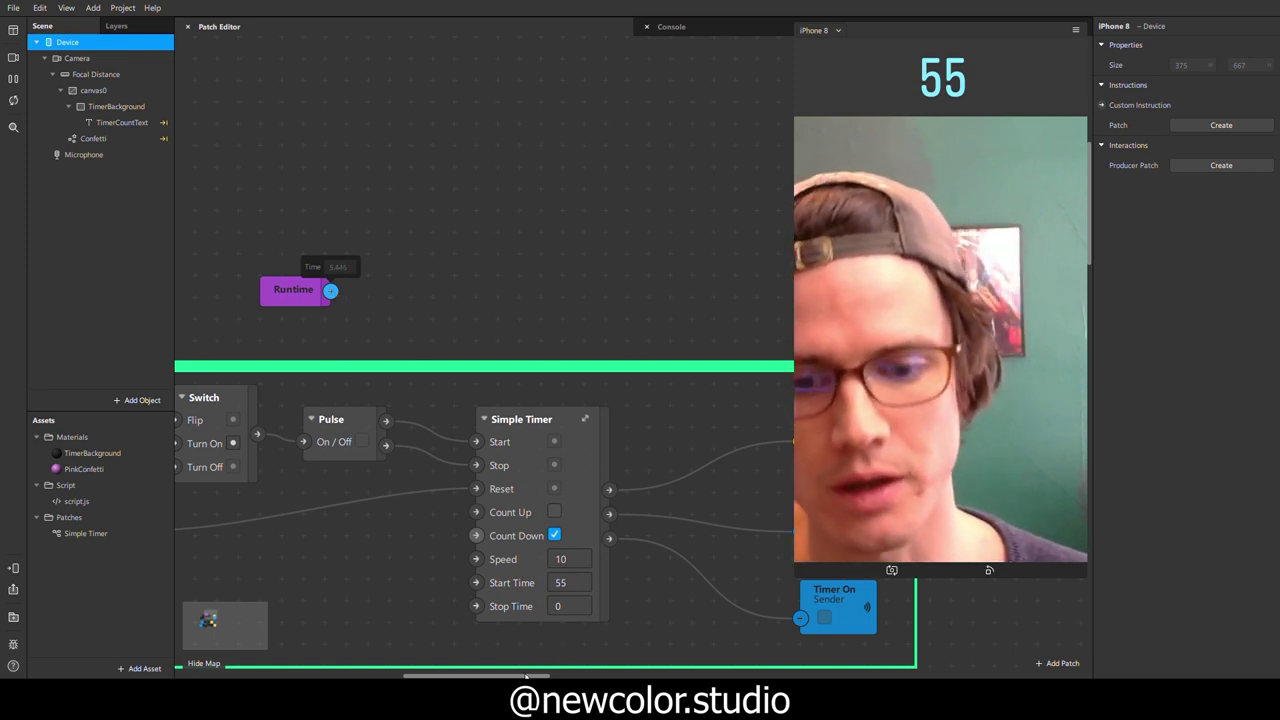
Step: Add an Offset patch fed by Runtime's Time output, and move Runtime slightly away from it
left_click_drag(526, 677, 489, 677)
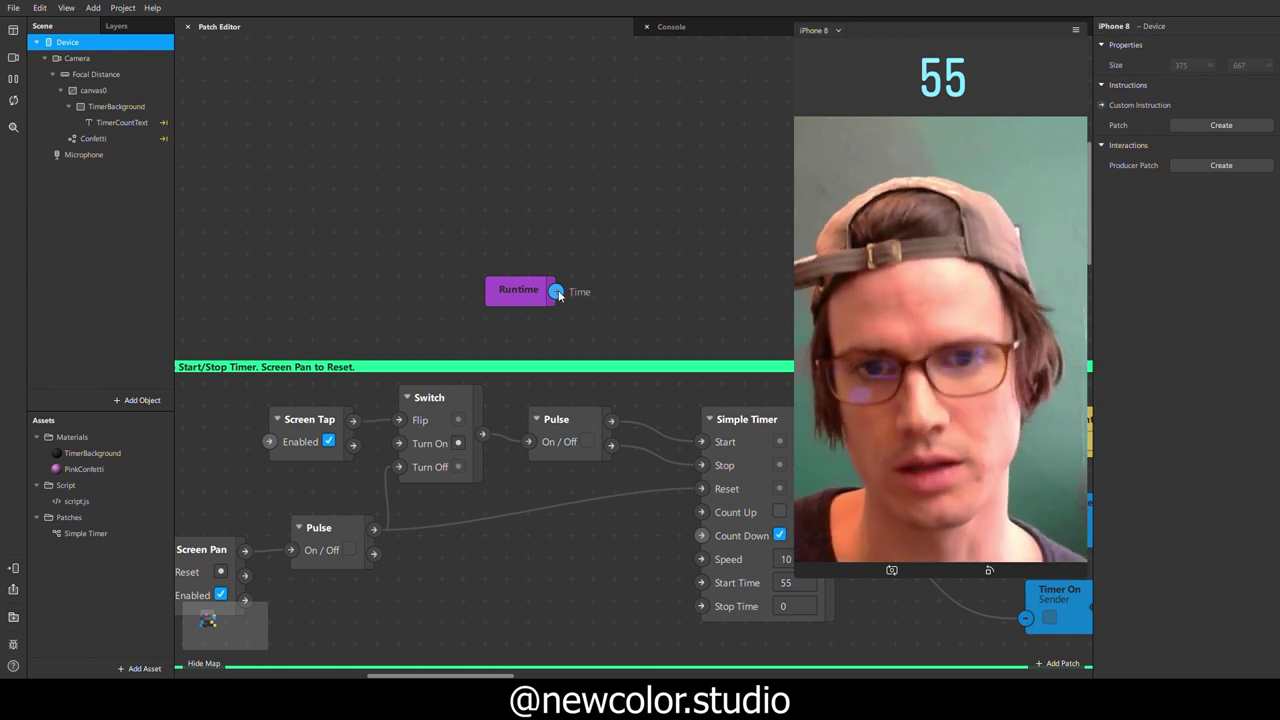
left_click_drag(558, 291, 617, 260)
type("off")
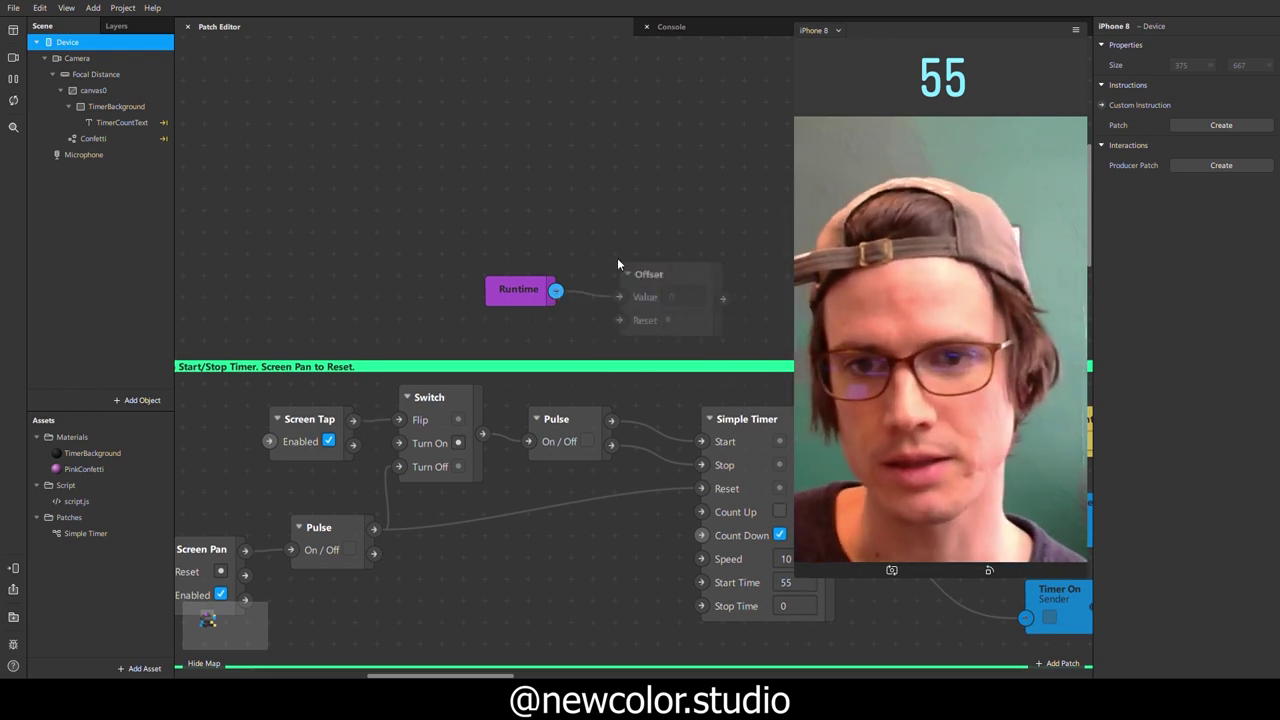
key("Return")
left_click_drag(496, 290, 454, 290)
Step: Connect Screen Tap's Tap output to Offset's Reset, and shift the Runtime and Offset patches to above the Switch
left_click_drag(354, 421, 586, 330)
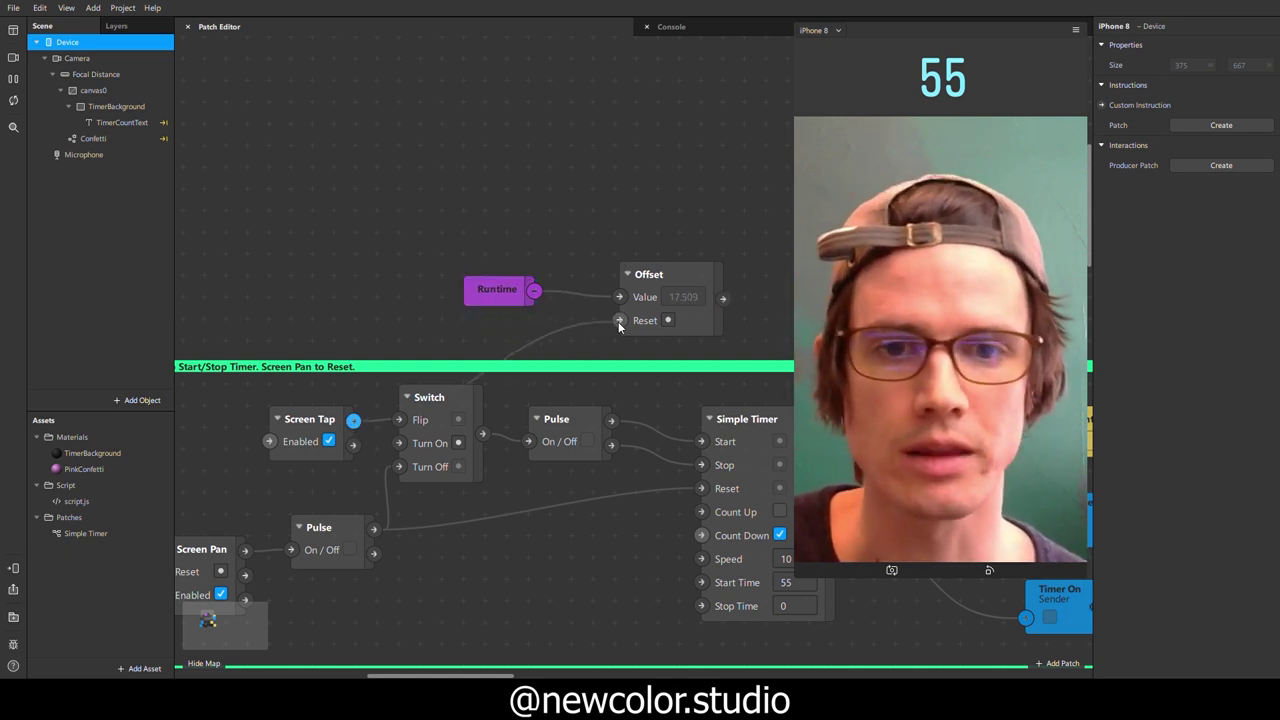
left_click_drag(655, 255, 537, 292)
left_click_drag(635, 283, 480, 276)
Step: Tap the simulated screen and connect Offset's output to TimerCount's Value in place of the Simple Timer's Time output
left_click(340, 425)
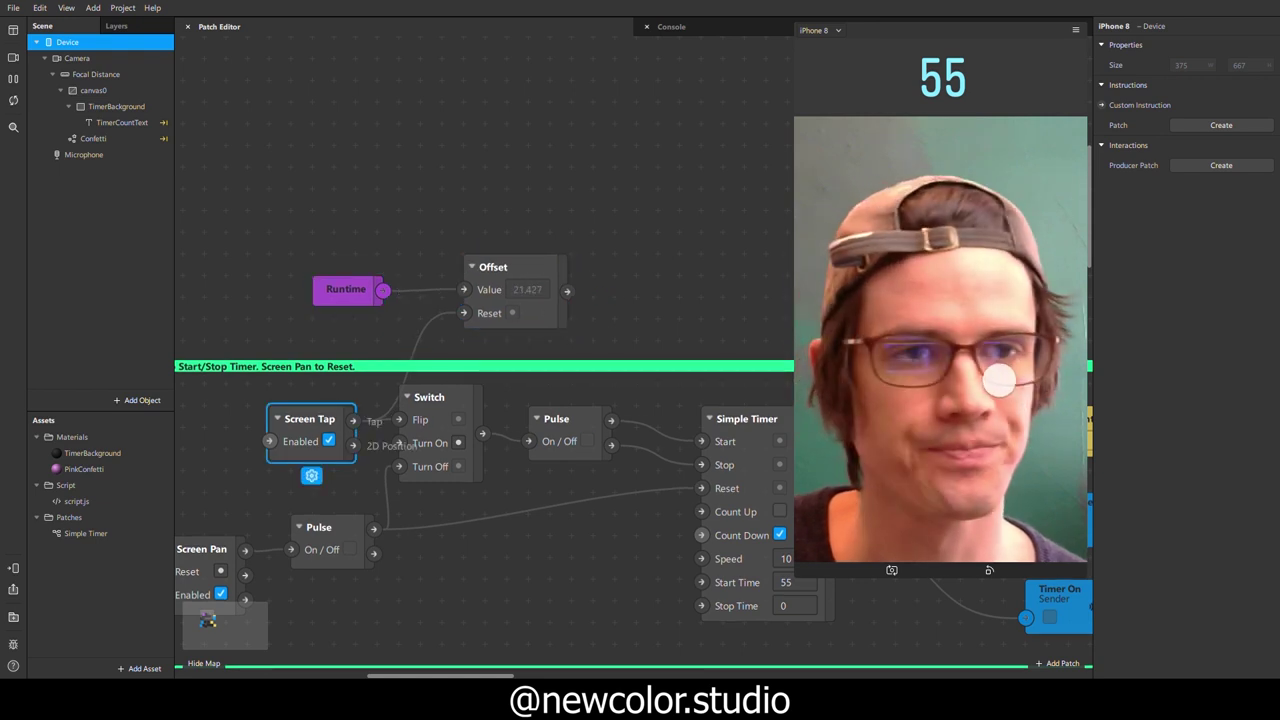
left_click(999, 380)
scroll(619, 401, "down", 3)
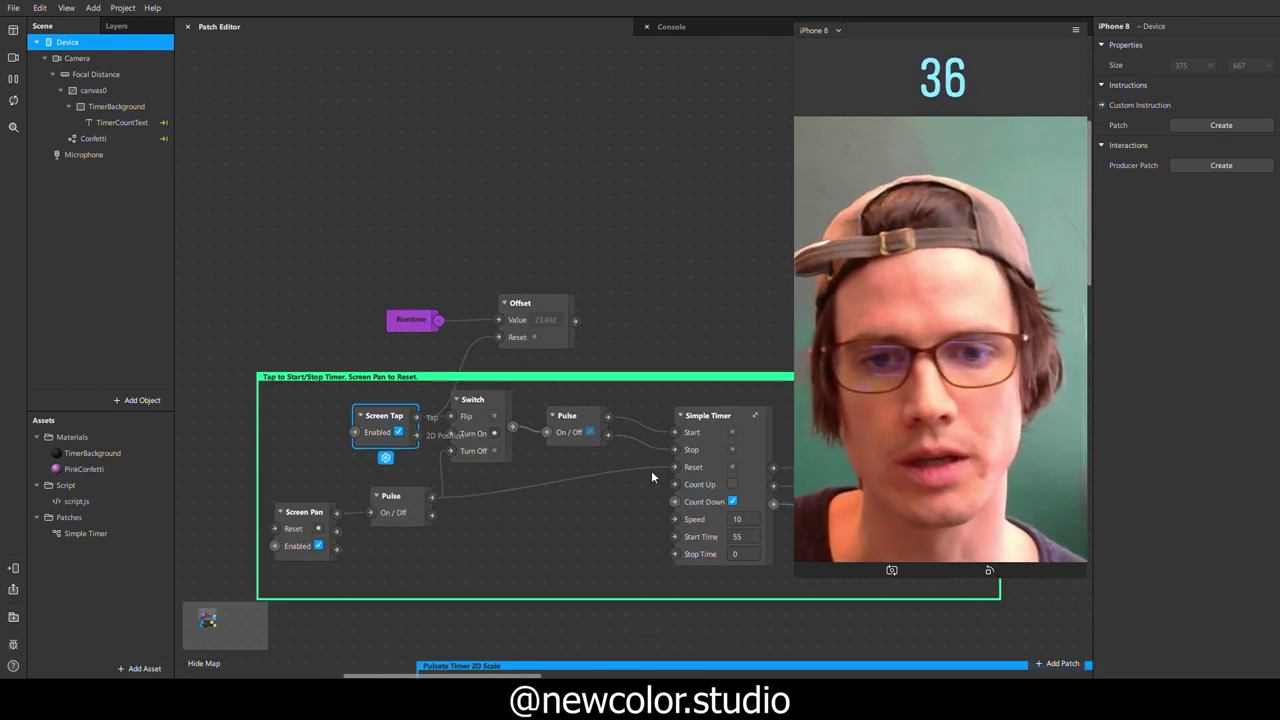
left_click_drag(459, 677, 510, 676)
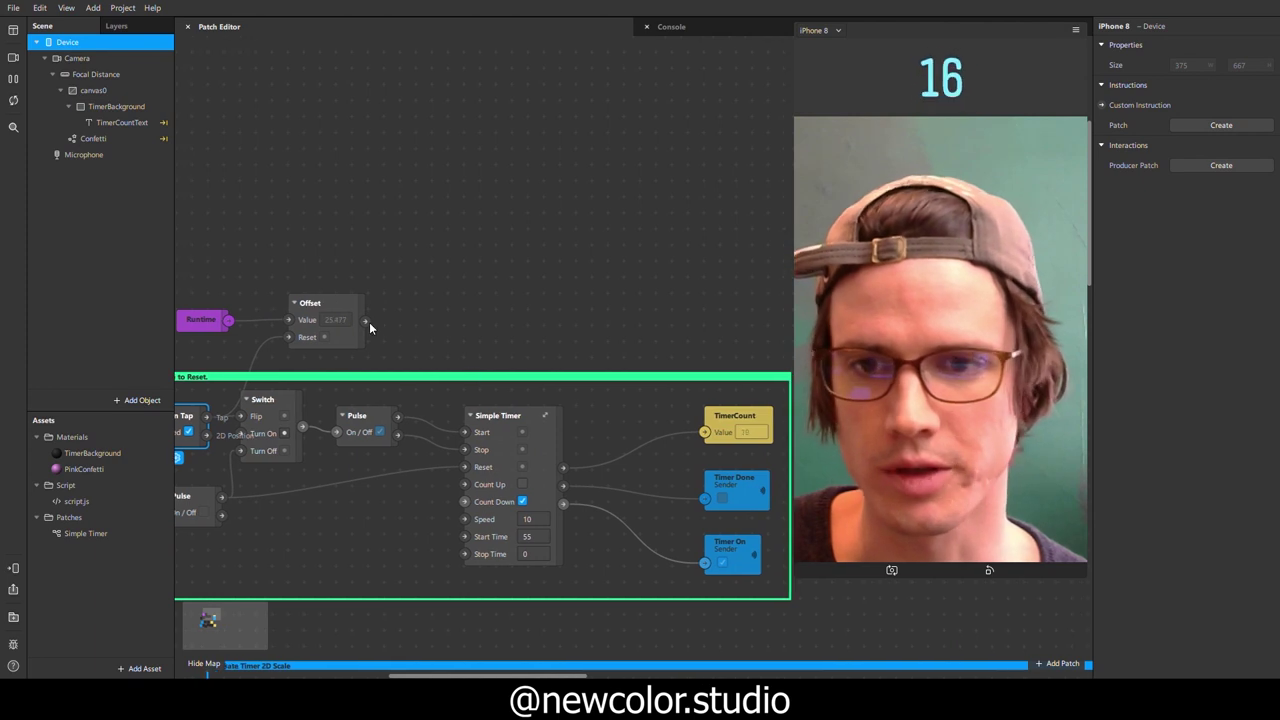
left_click_drag(367, 321, 704, 432)
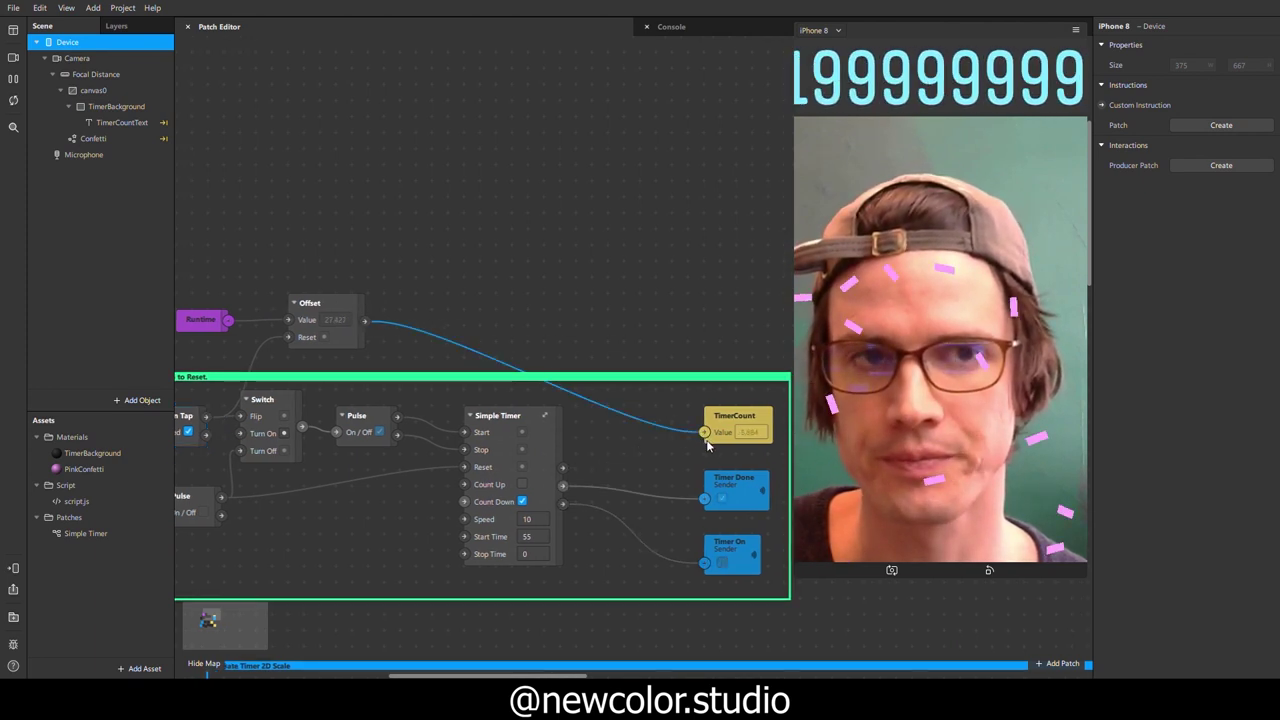
Step: Insert a Round patch between Offset's output and TimerCount's Value, and tap the simulated screen to restart the count
scroll(347, 317, "up", 5)
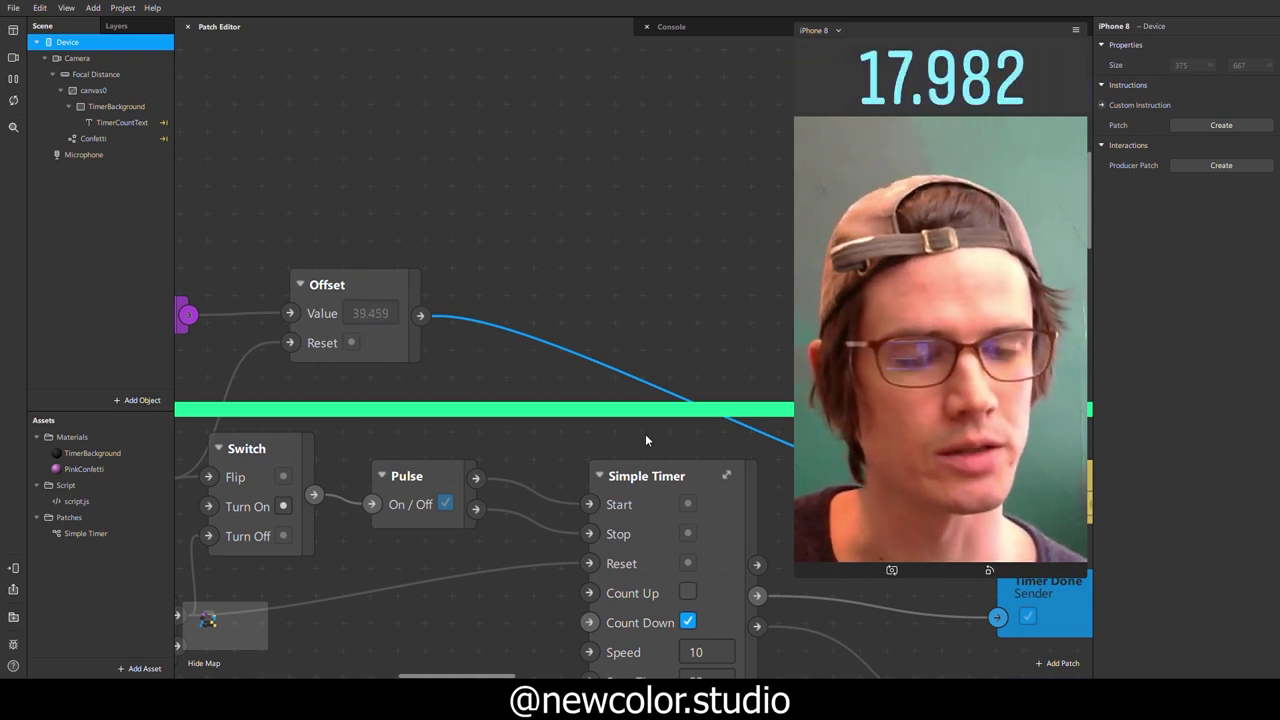
scroll(481, 416, "down", 1)
scroll(463, 353, "down", 2, "ctrl")
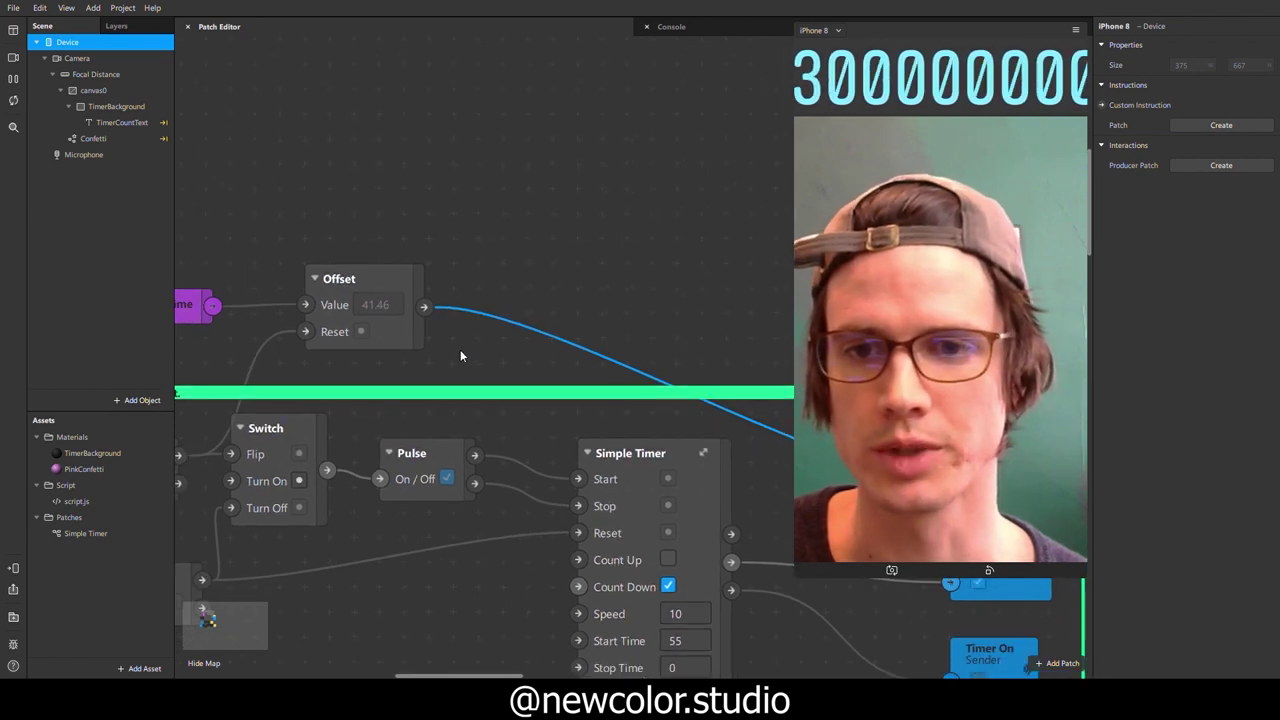
scroll(460, 355, "down", 1)
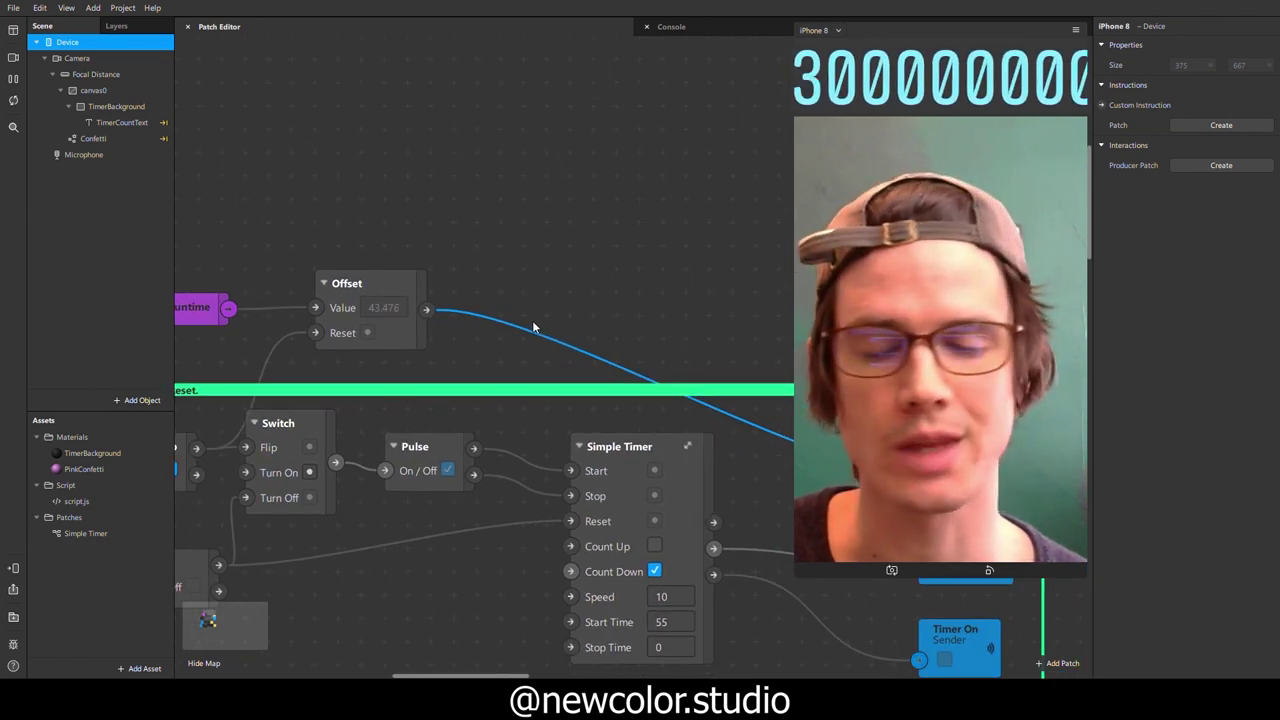
left_click_drag(428, 310, 529, 303)
type("round")
key("Return")
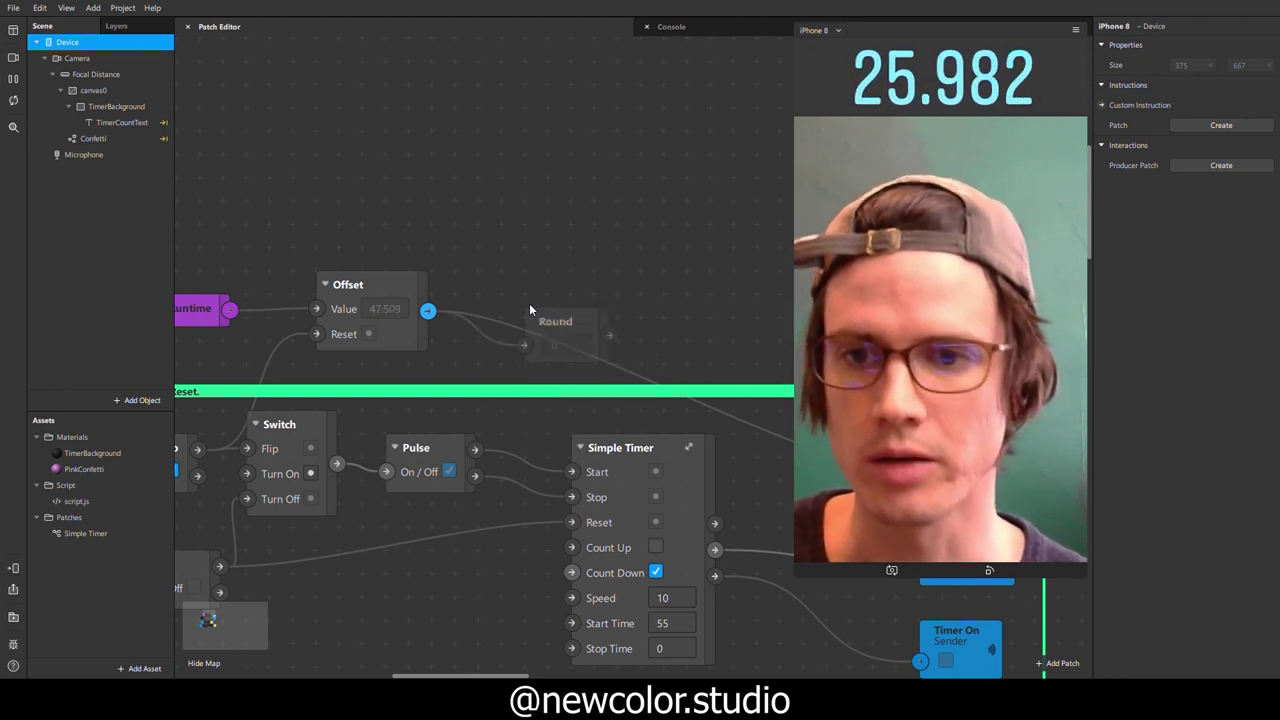
scroll(511, 661, "down", 1)
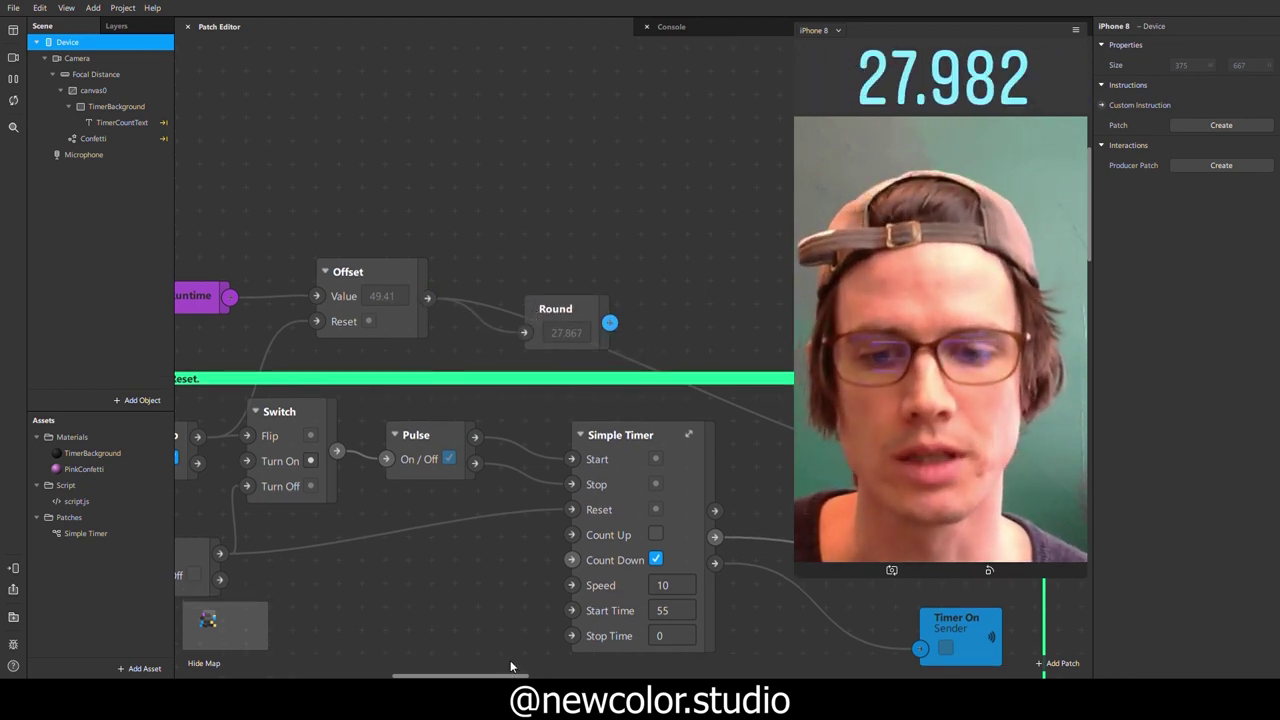
left_click_drag(496, 675, 558, 675)
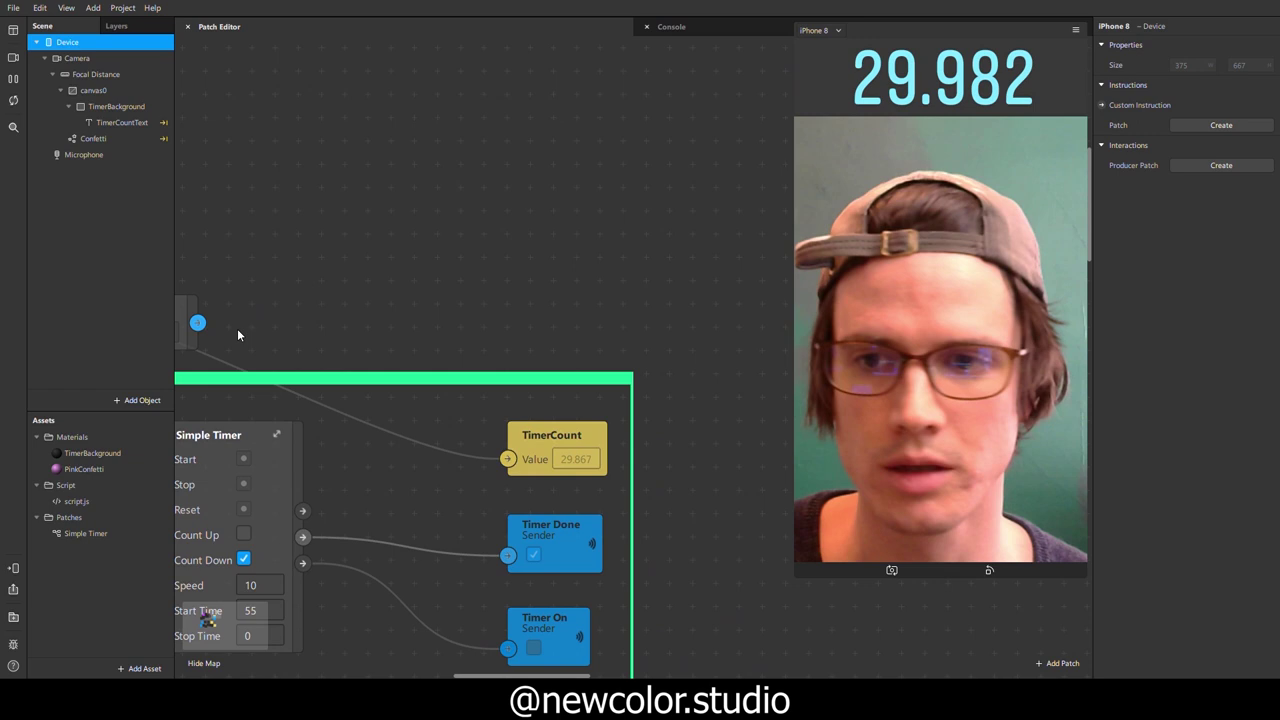
left_click_drag(197, 322, 508, 459)
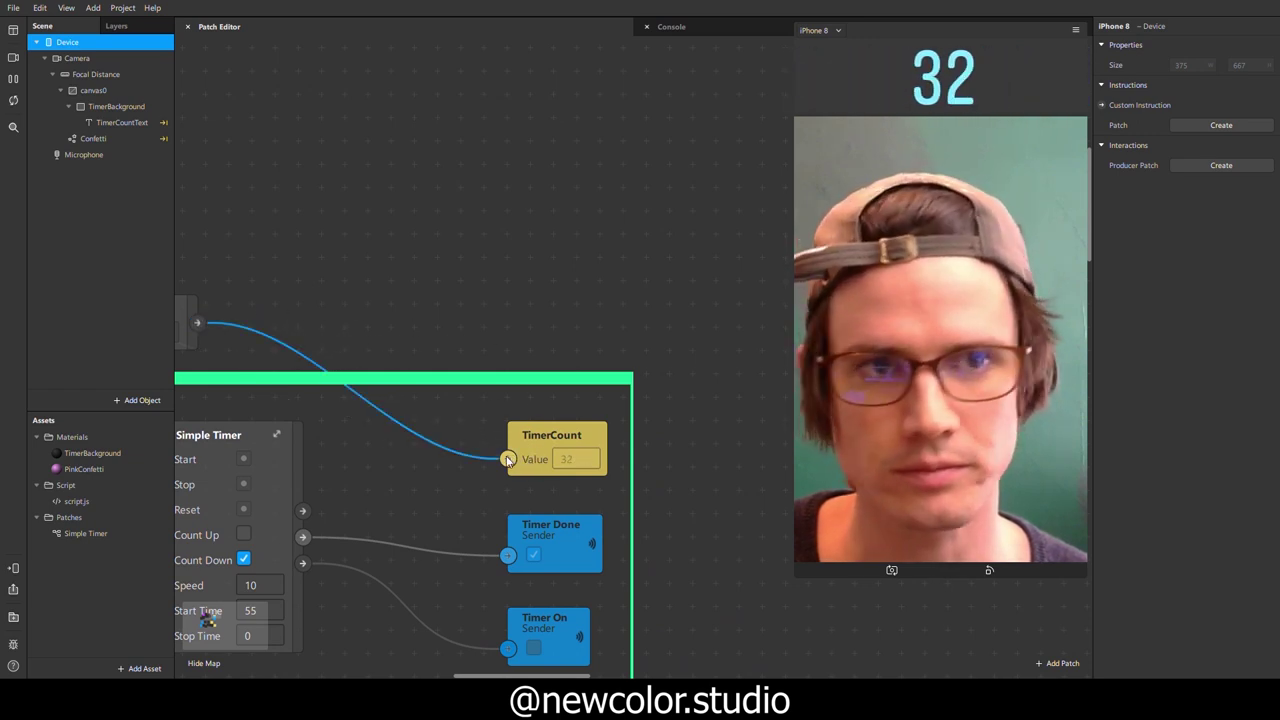
left_click(888, 394)
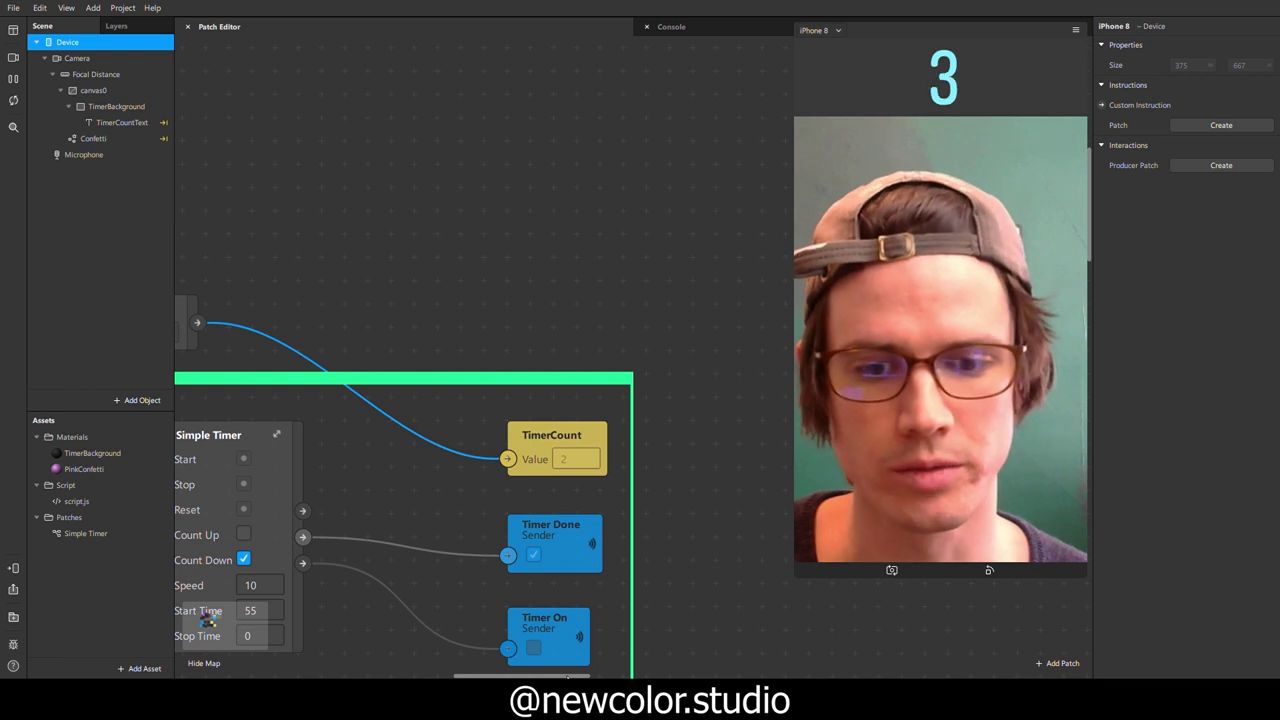
Step: Add a Minimum patch fed by Round's output, placed above the comment frame, and set its second value to 10
mouse_move(565, 677)
left_mouse_down()
mouse_move(490, 678)
mouse_move(545, 677)
left_mouse_up()
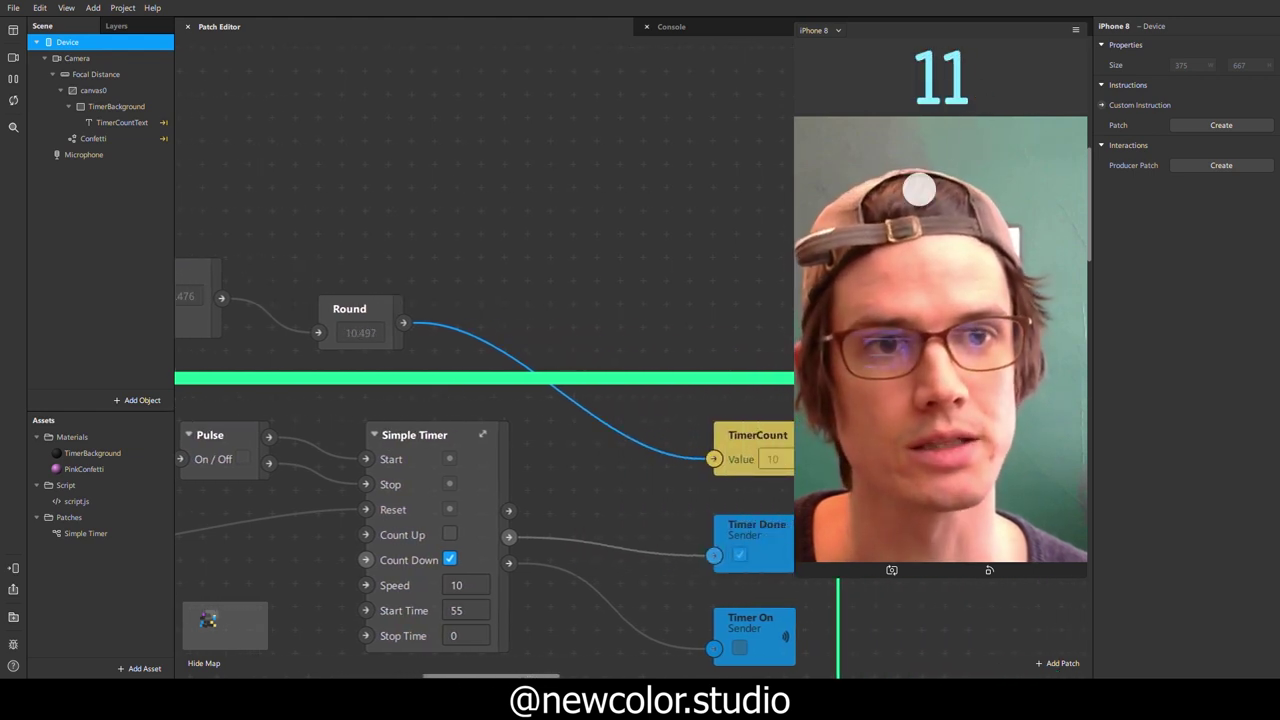
left_click_drag(396, 325, 554, 316)
type("min")
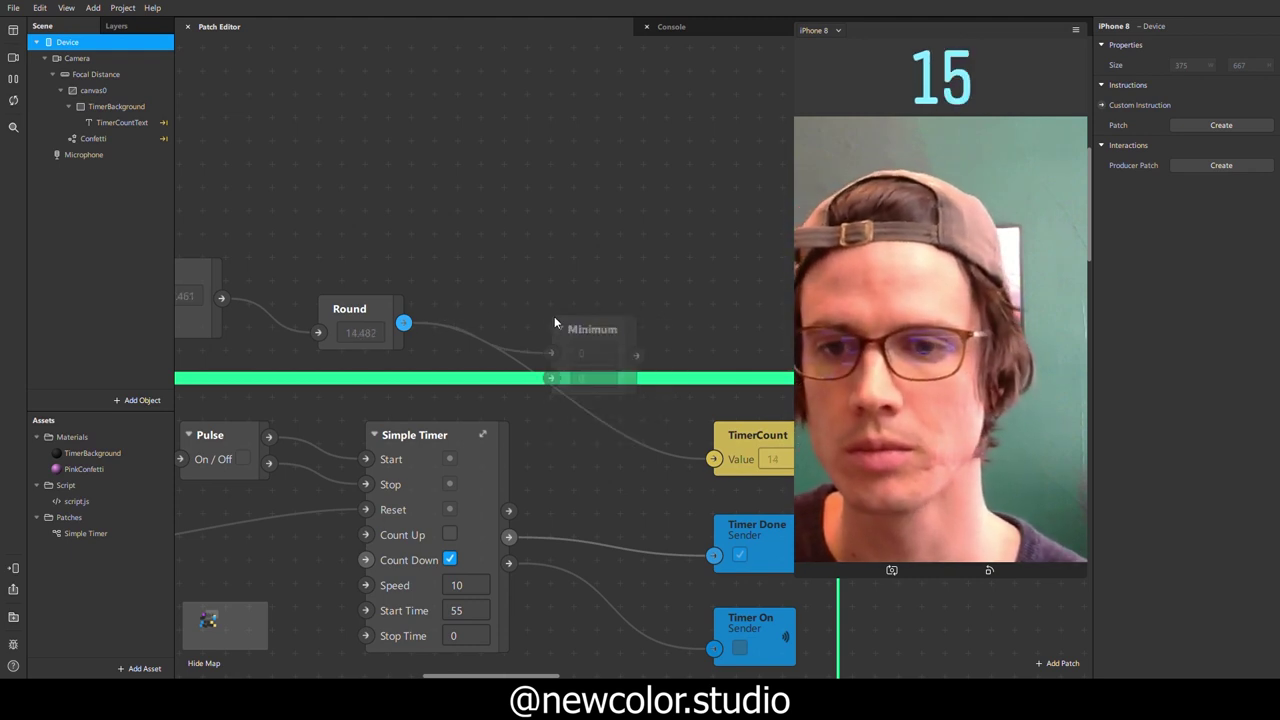
left_click_drag(554, 316, 615, 292)
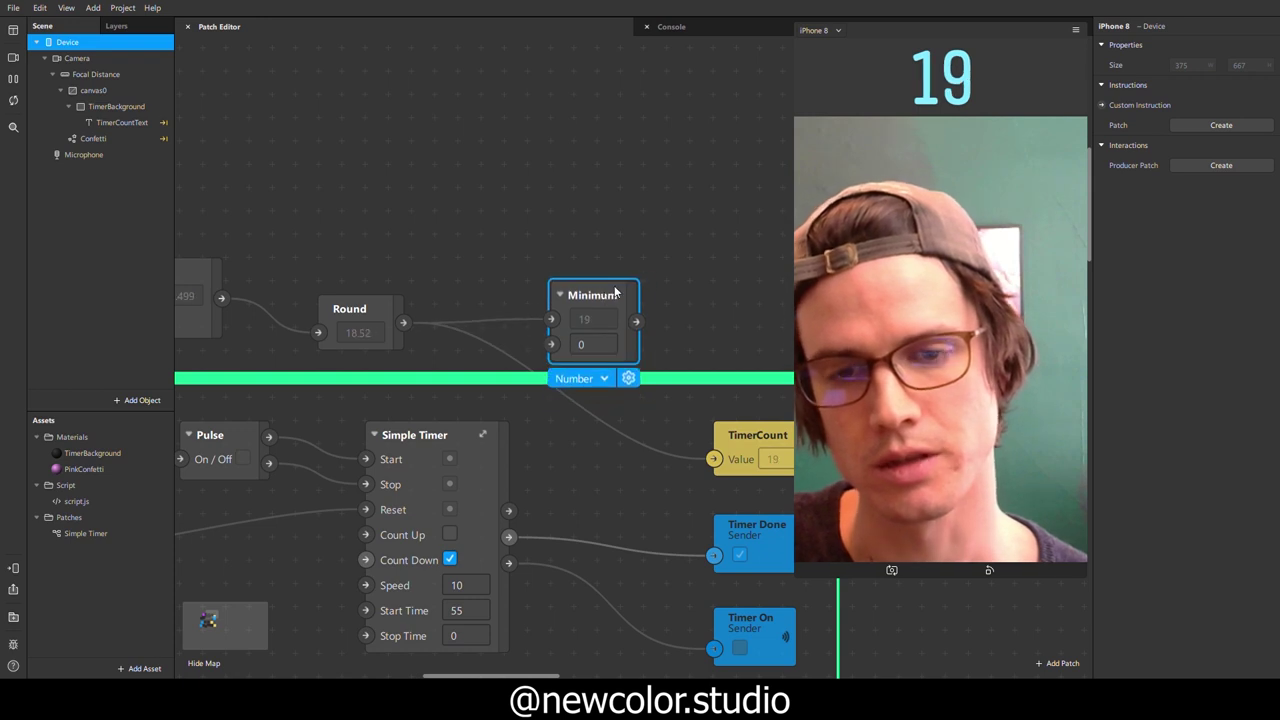
middle_click_drag(677, 352, 509, 353)
left_click(447, 355)
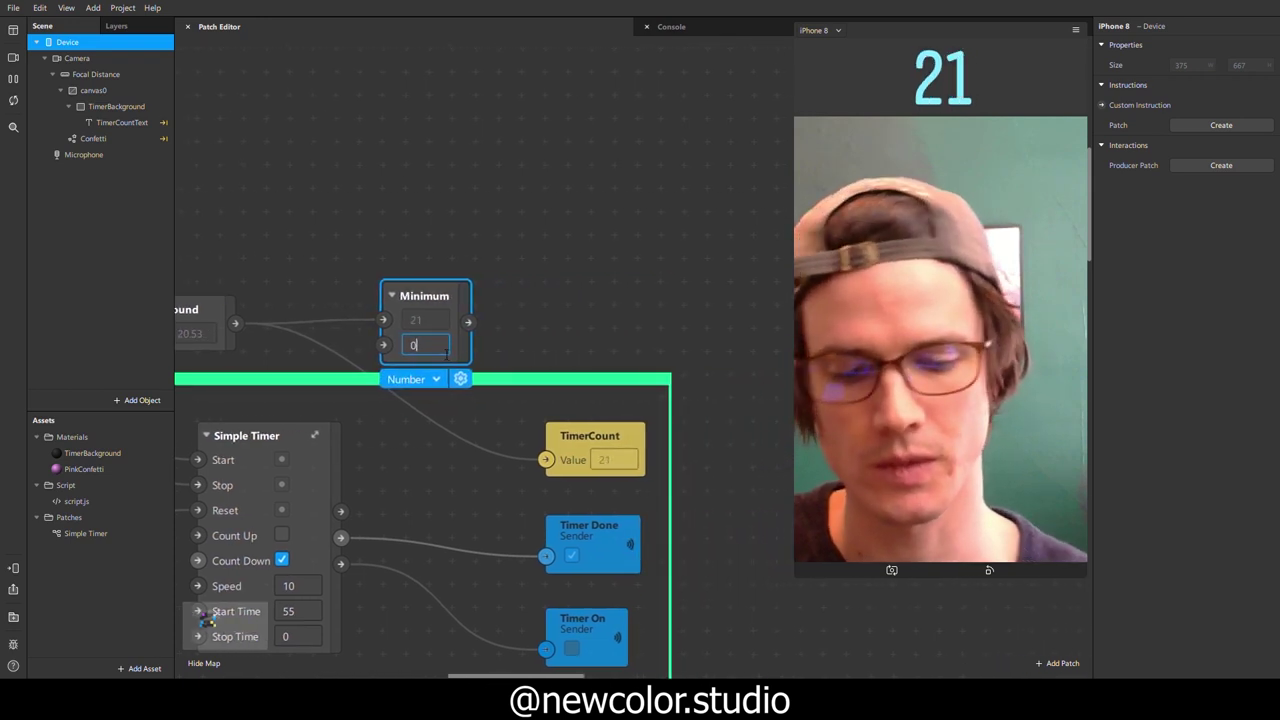
type("10")
key("Return")
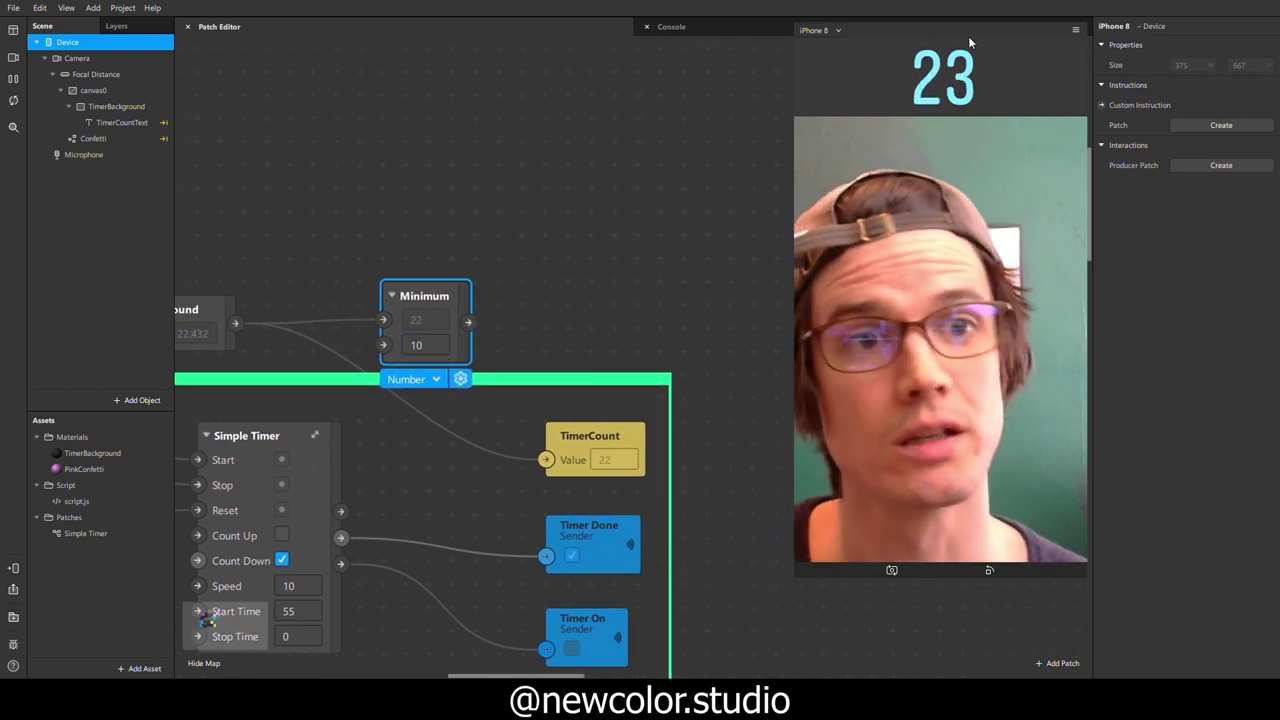
Step: Connect Minimum's output to TimerCount's Value in place of Round's, and move the Minimum patch closer to Round
left_click_drag(469, 322, 549, 481)
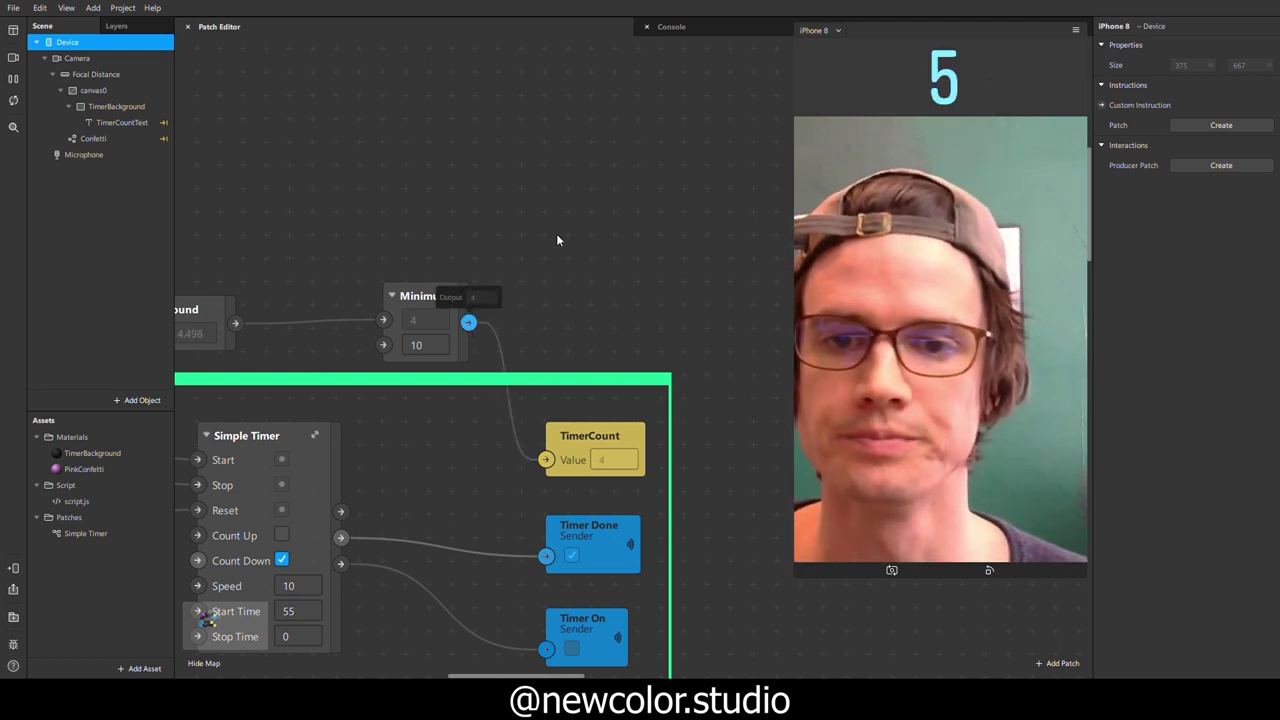
left_click_drag(563, 677, 534, 677)
left_click_drag(633, 298, 557, 293)
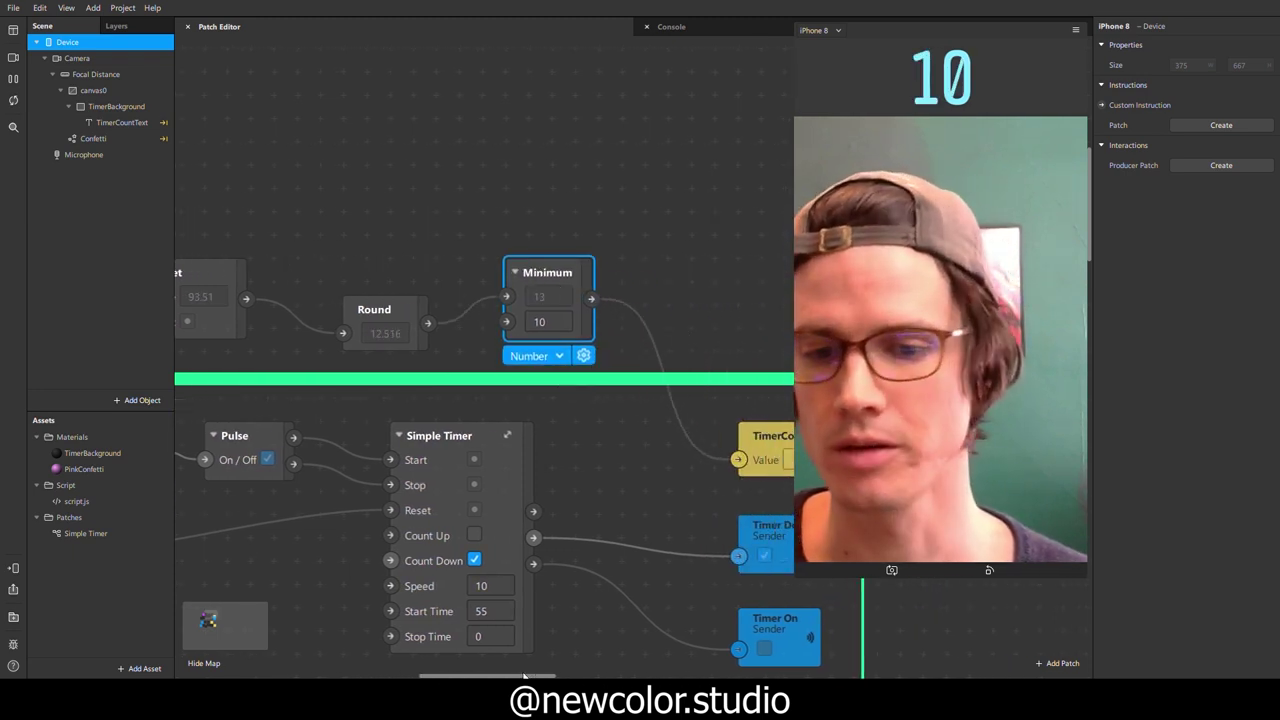
Step: Add a Less Than patch fed by Offset's output, set its second value to 3, and place it above Round
scroll(540, 532, "left", 3)
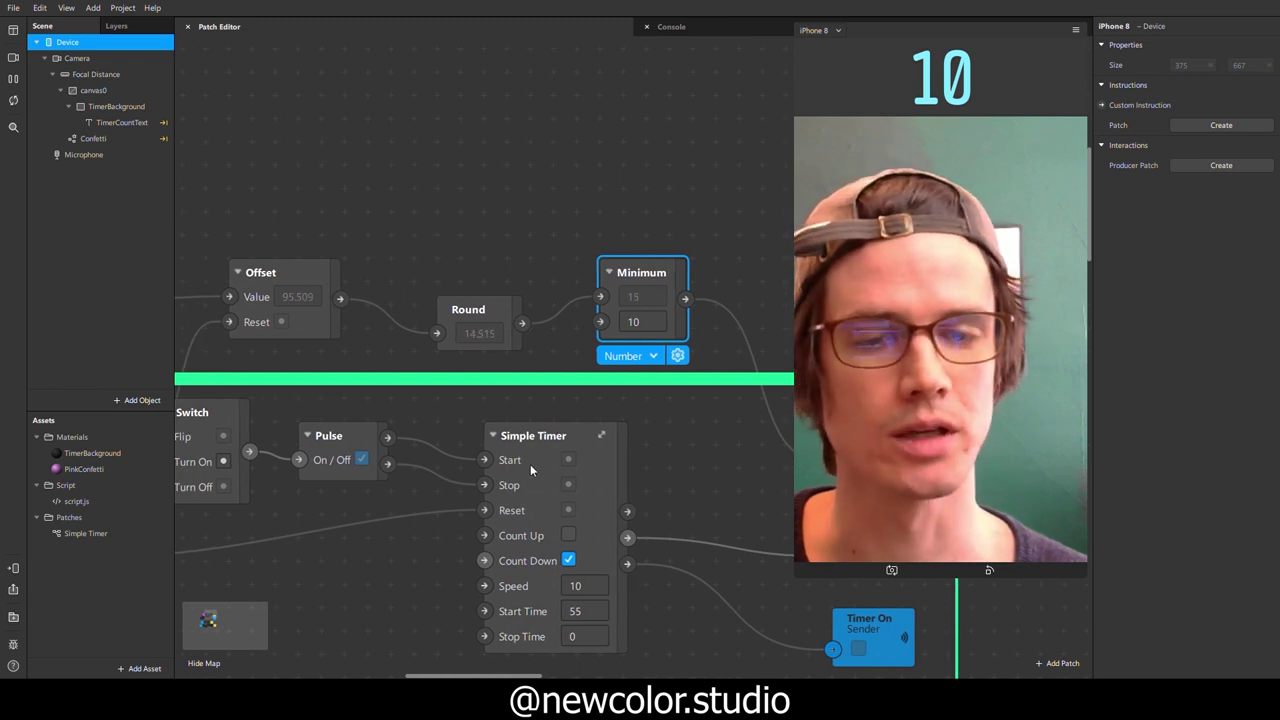
scroll(530, 464, "down", 5)
scroll(395, 362, "up", 3)
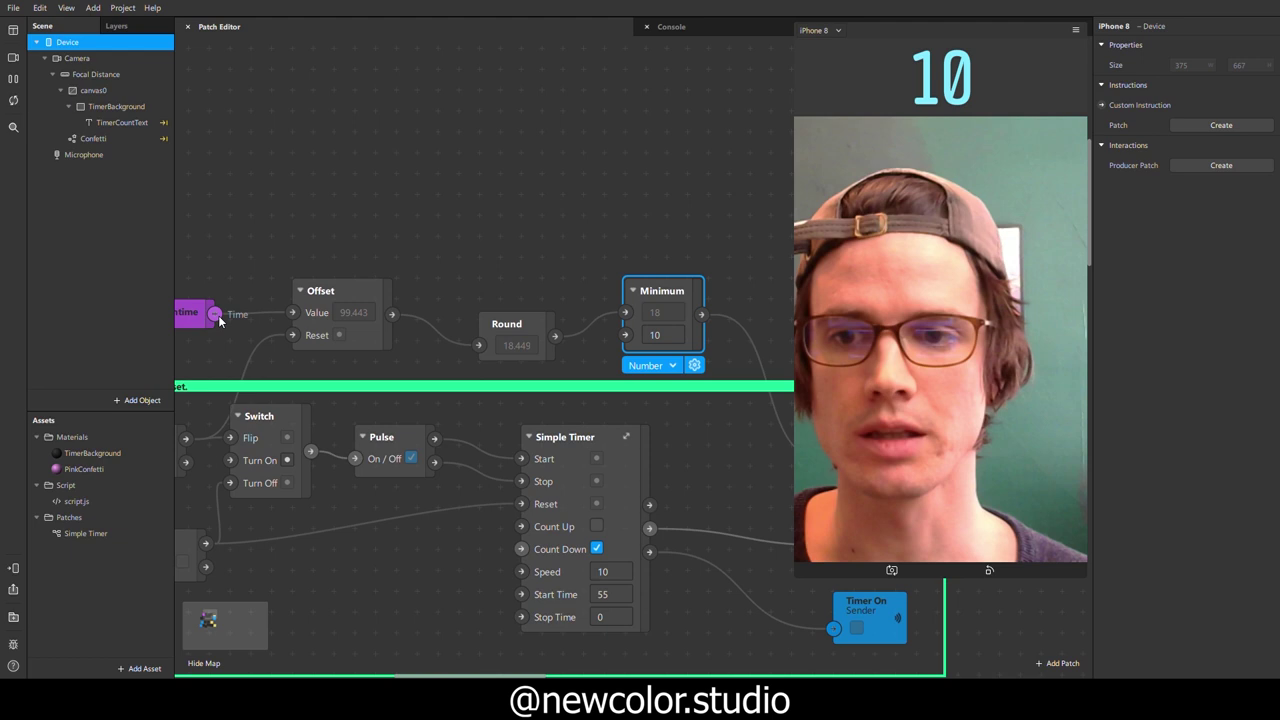
left_click_drag(218, 315, 463, 240)
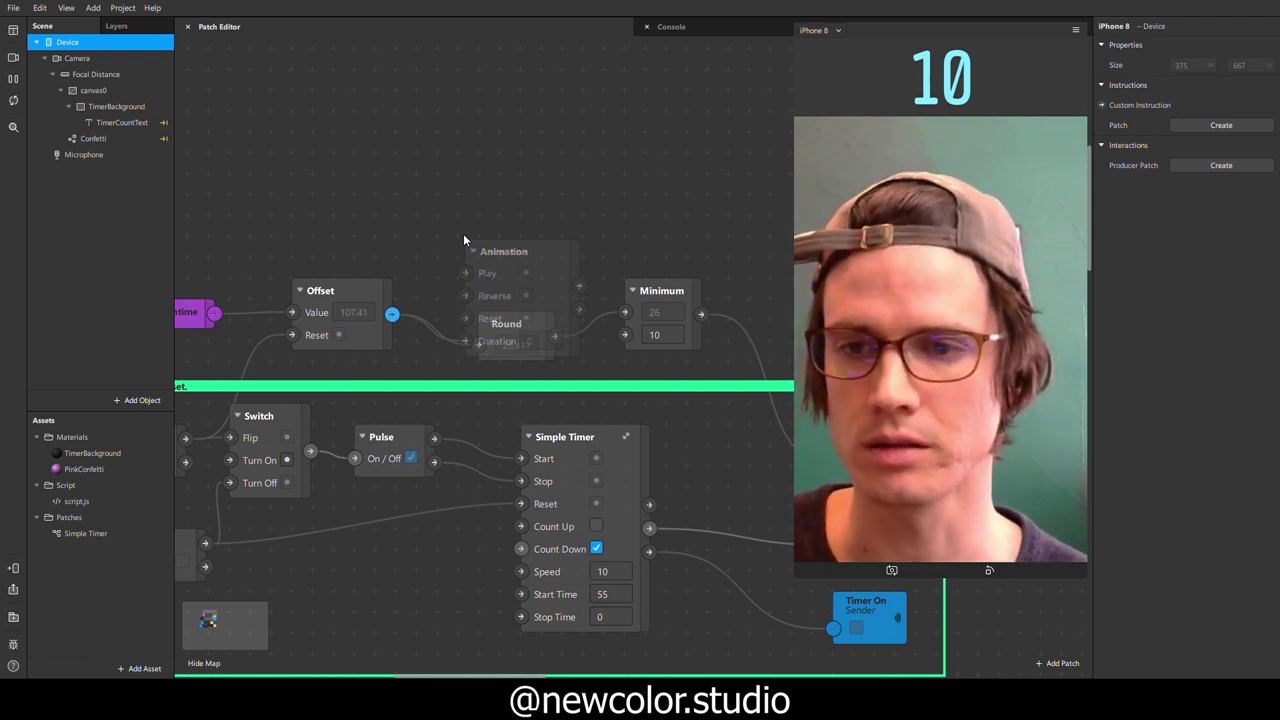
key("Down")
key("Down")
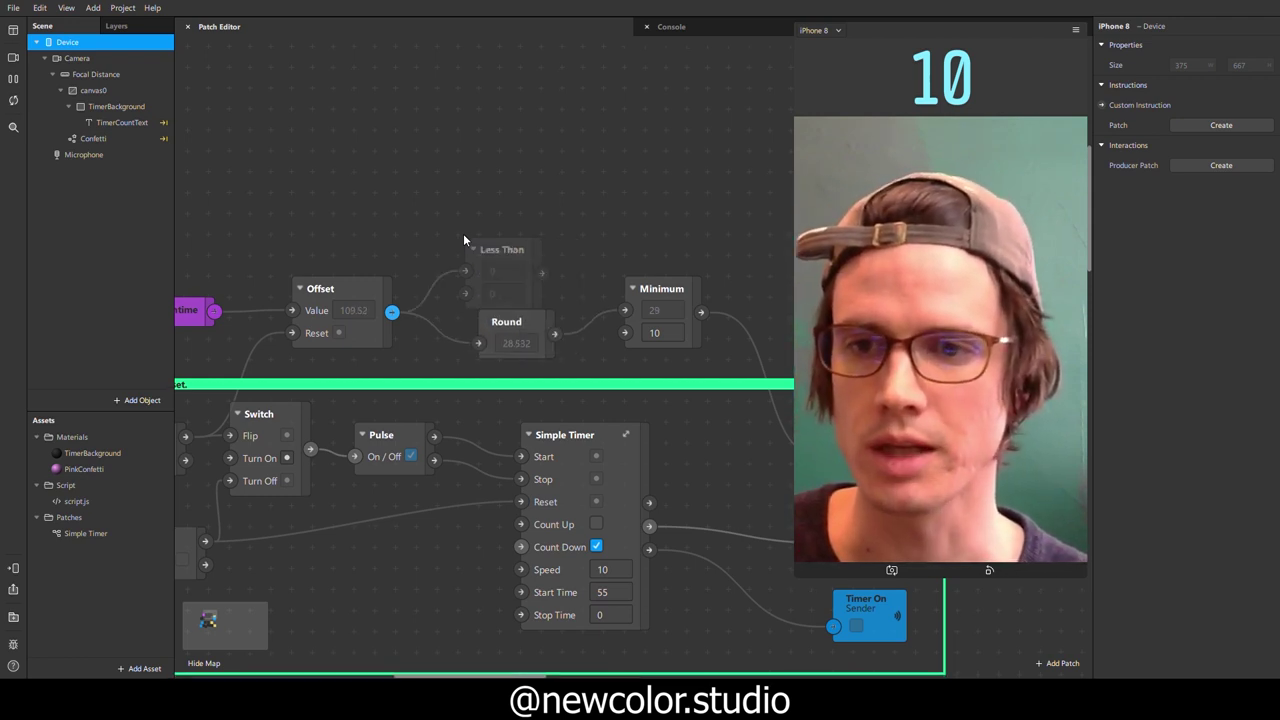
key("Return")
left_click(505, 289)
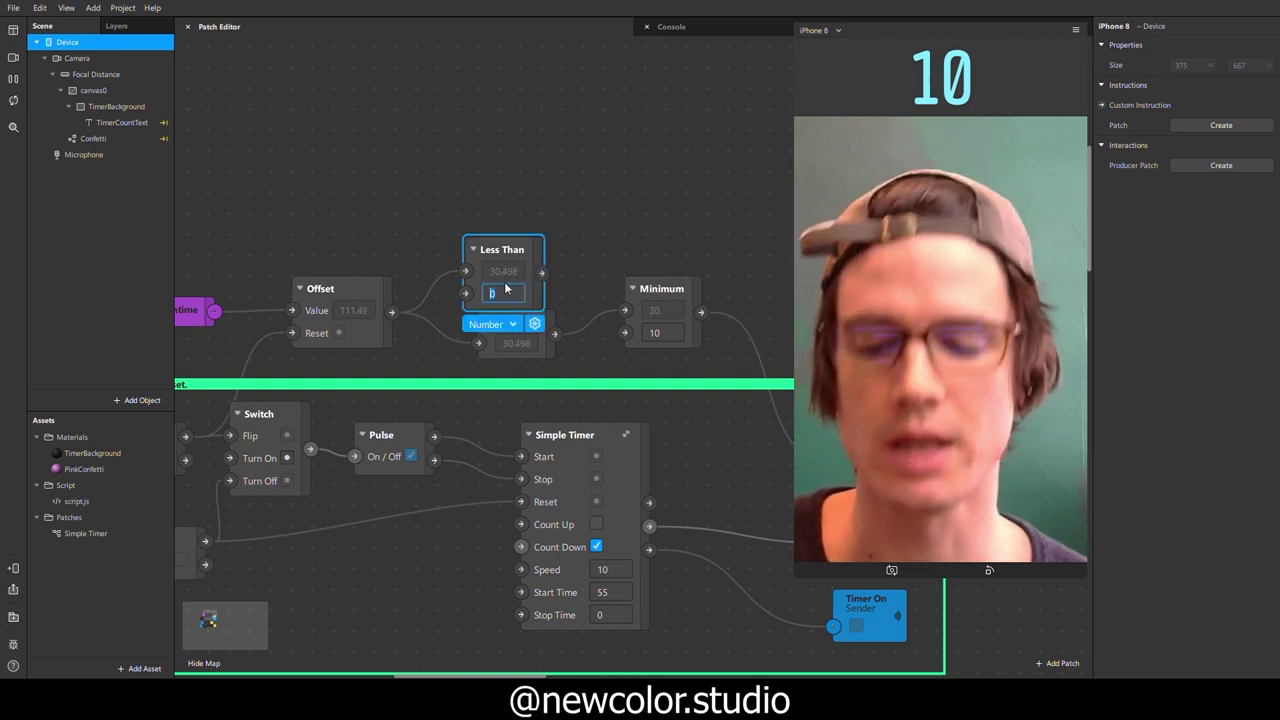
left_click_drag(520, 255, 700, 187)
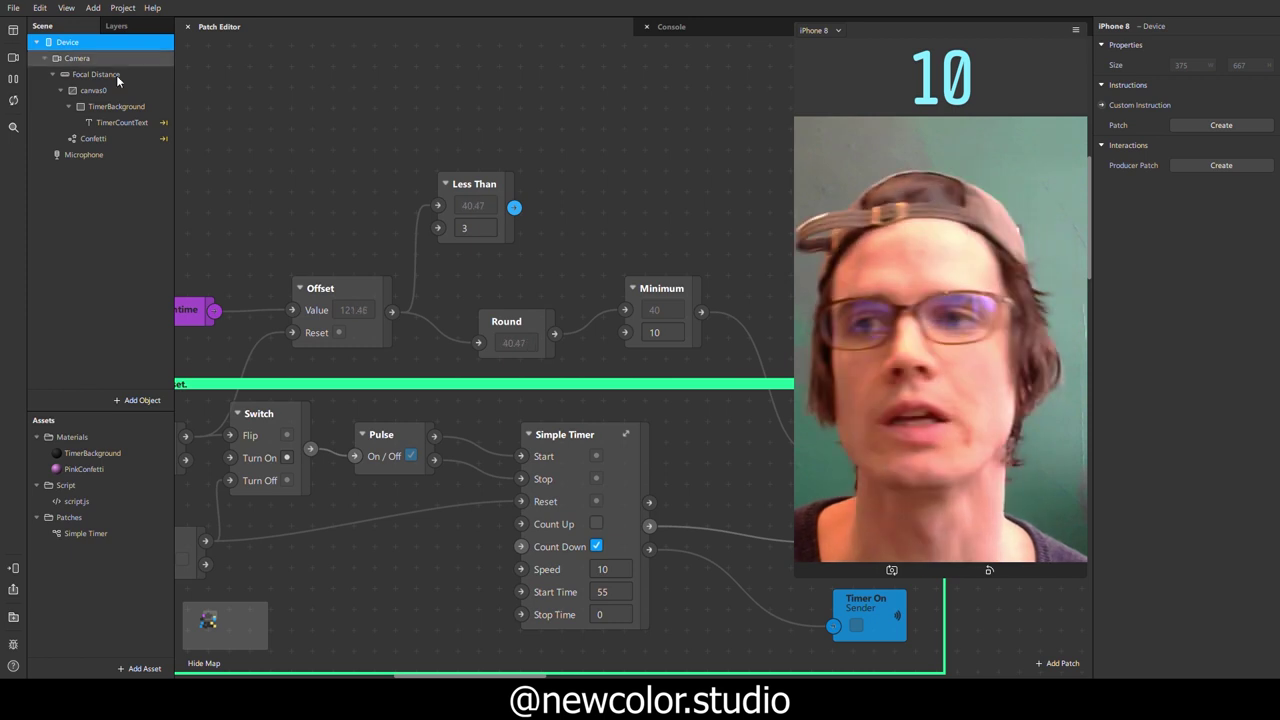
Step: Create a custom instruction patch for the Device, shrink the simulator window, and place the patch beside Less Than
left_click(1221, 125)
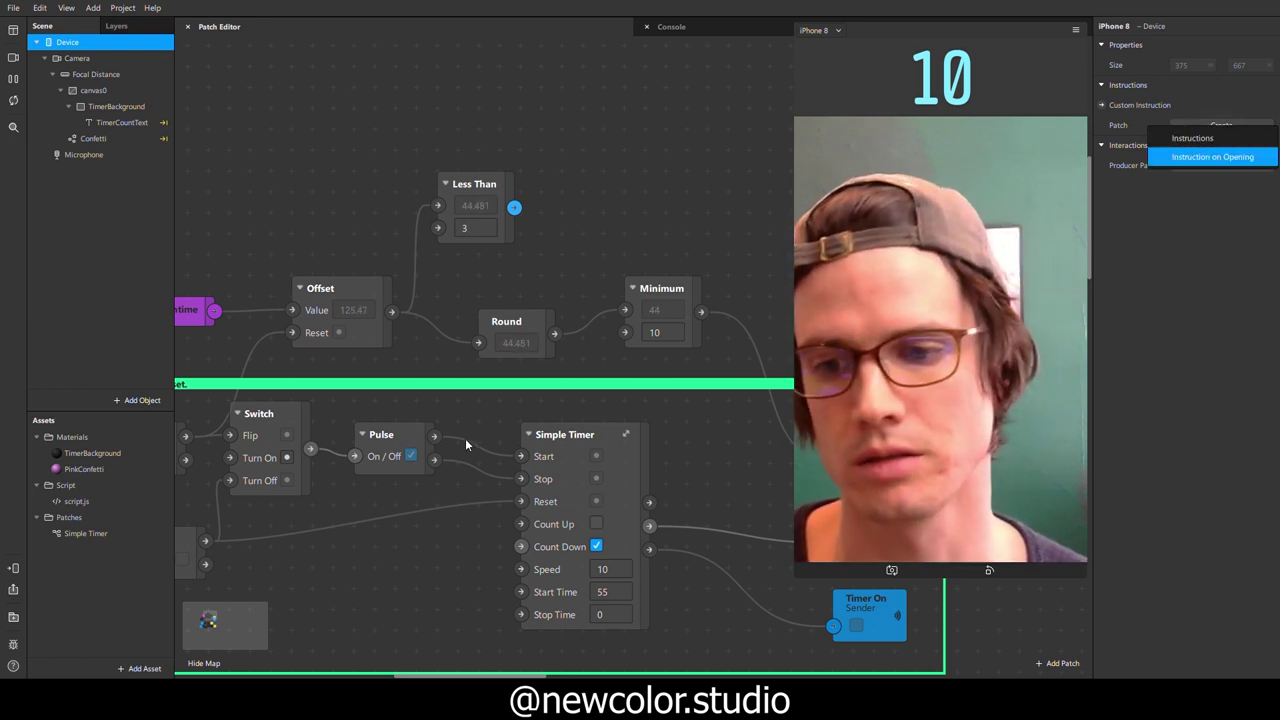
scroll(450, 382, "down", 10)
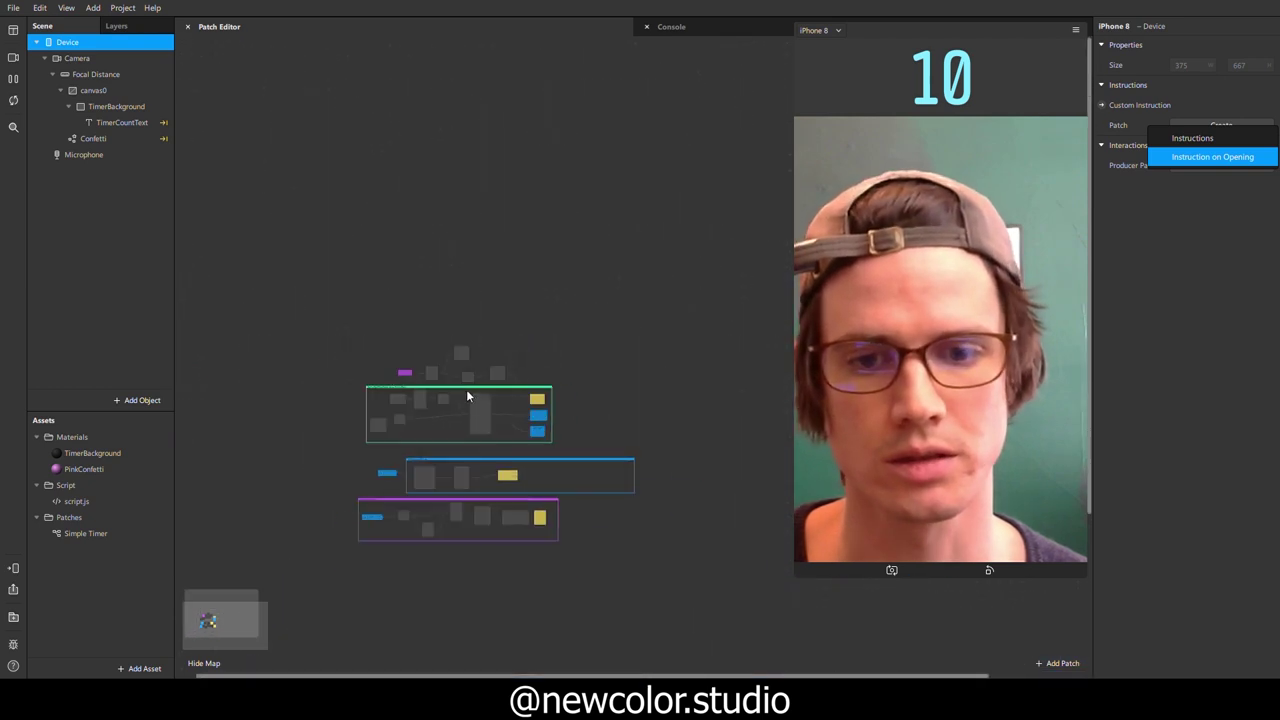
scroll(494, 423, "up", 8)
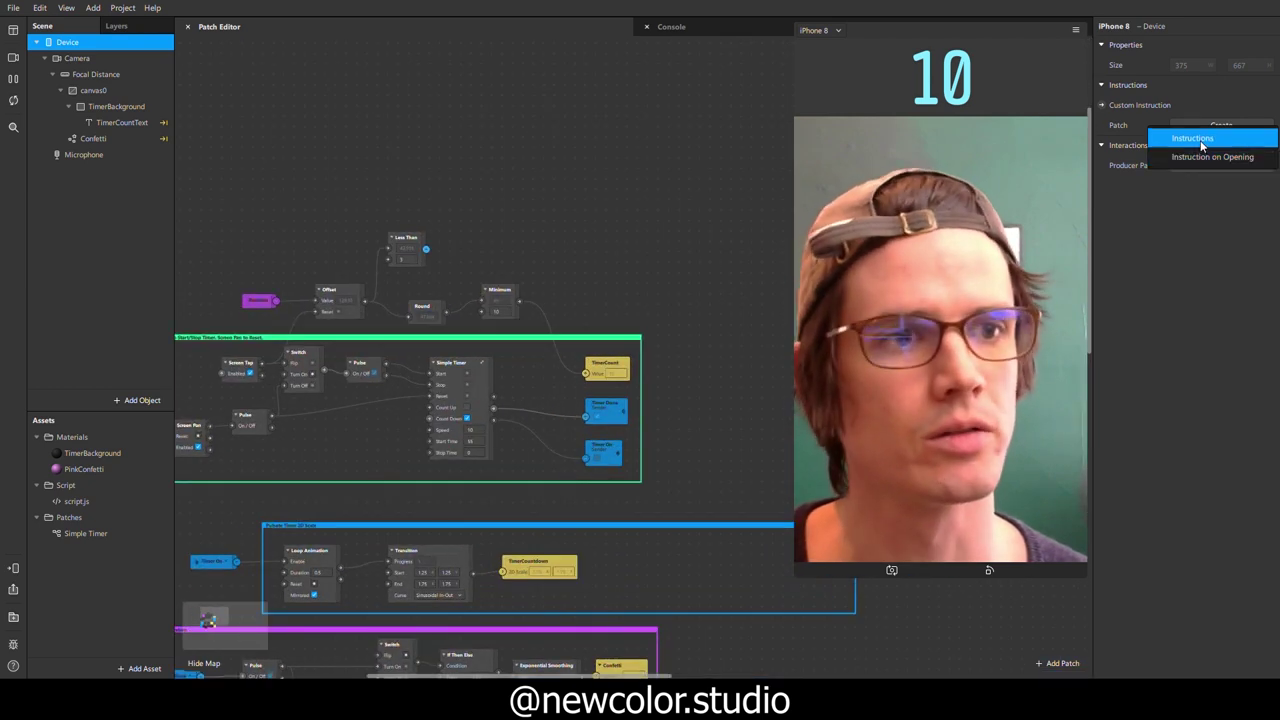
left_click(1205, 157)
scroll(491, 503, "down", 8)
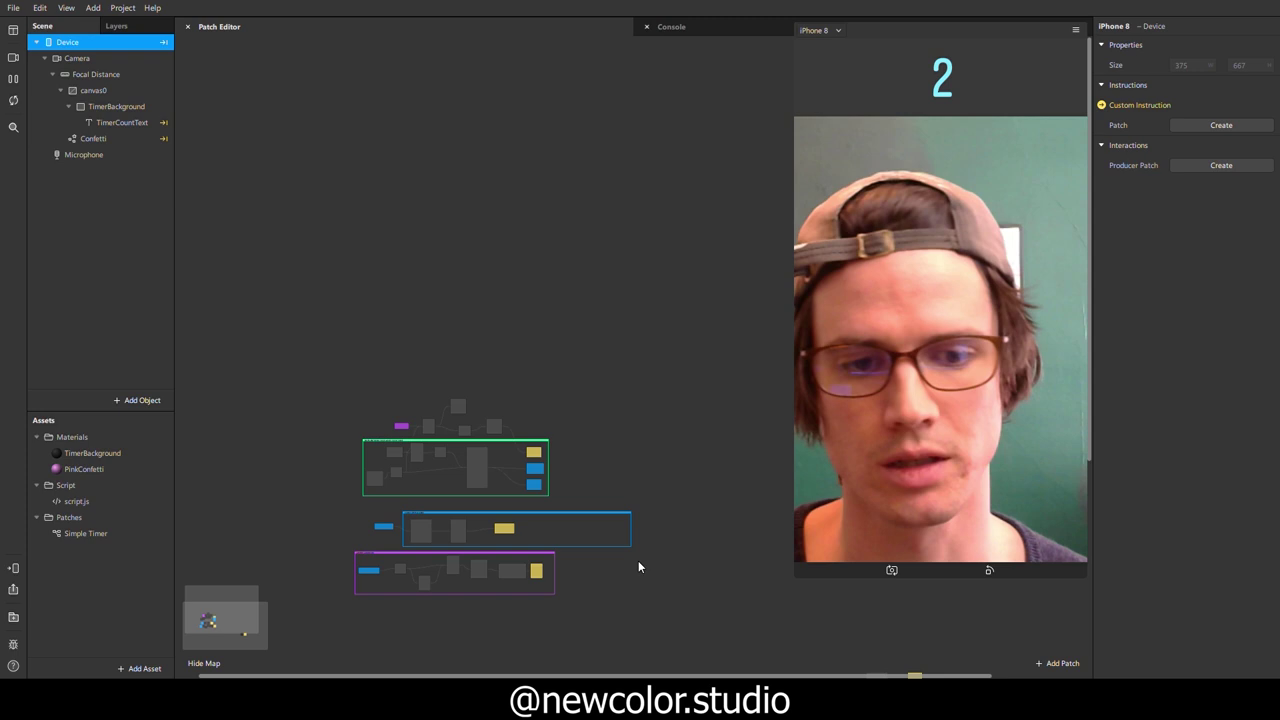
scroll(919, 652, "down", 5)
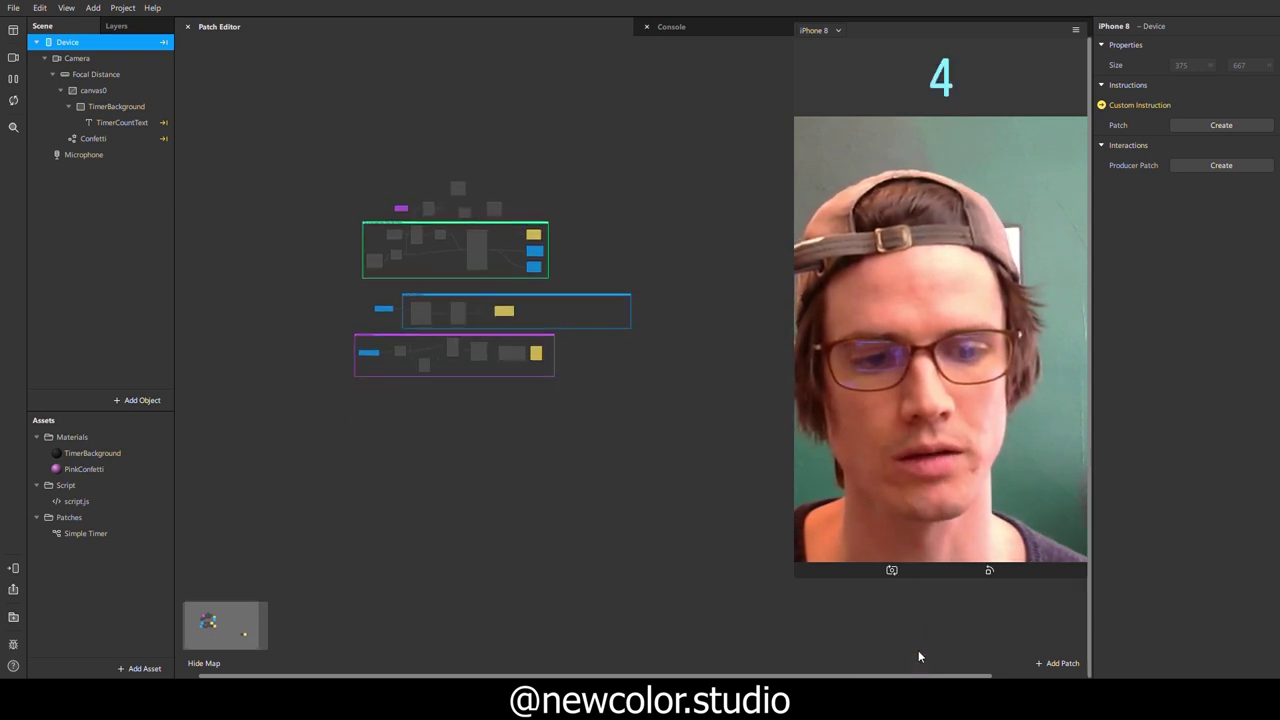
left_click_drag(795, 577, 901, 387)
left_click_drag(920, 477, 485, 187)
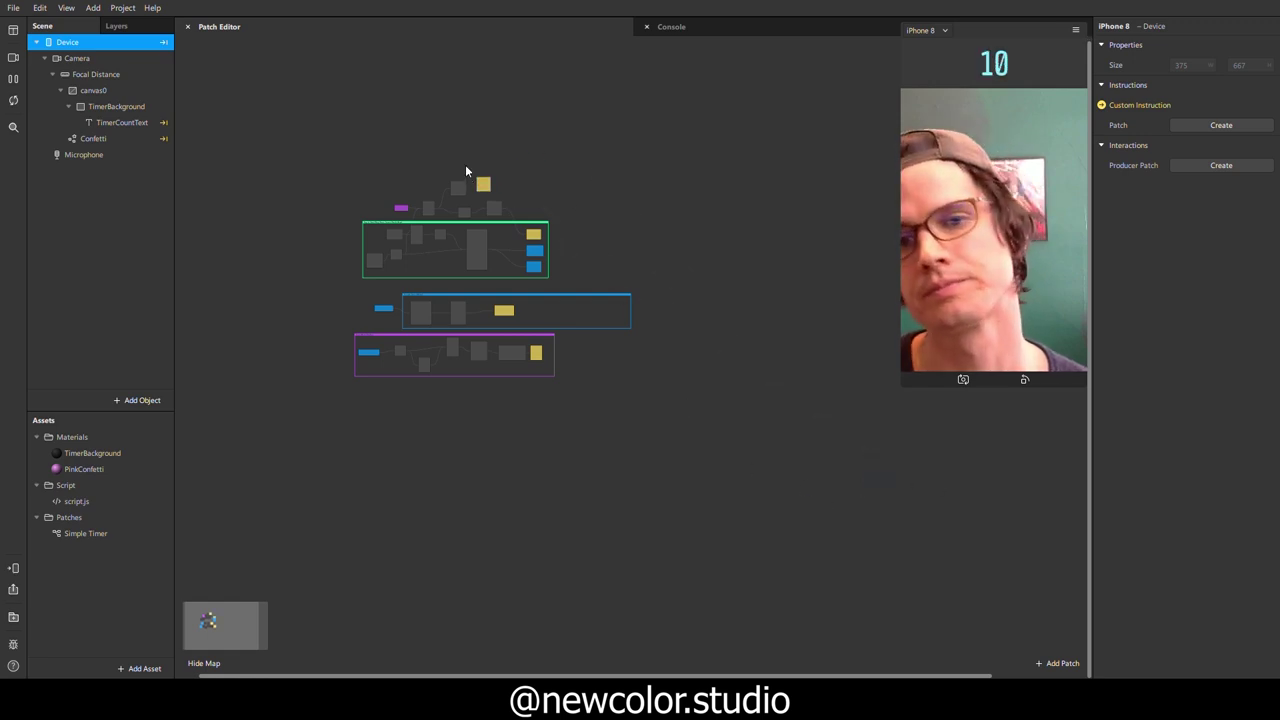
Step: Connect Less Than's output to the Instruction patch's Enabled input
scroll(464, 182, "up", 3)
scroll(464, 182, "up", 6)
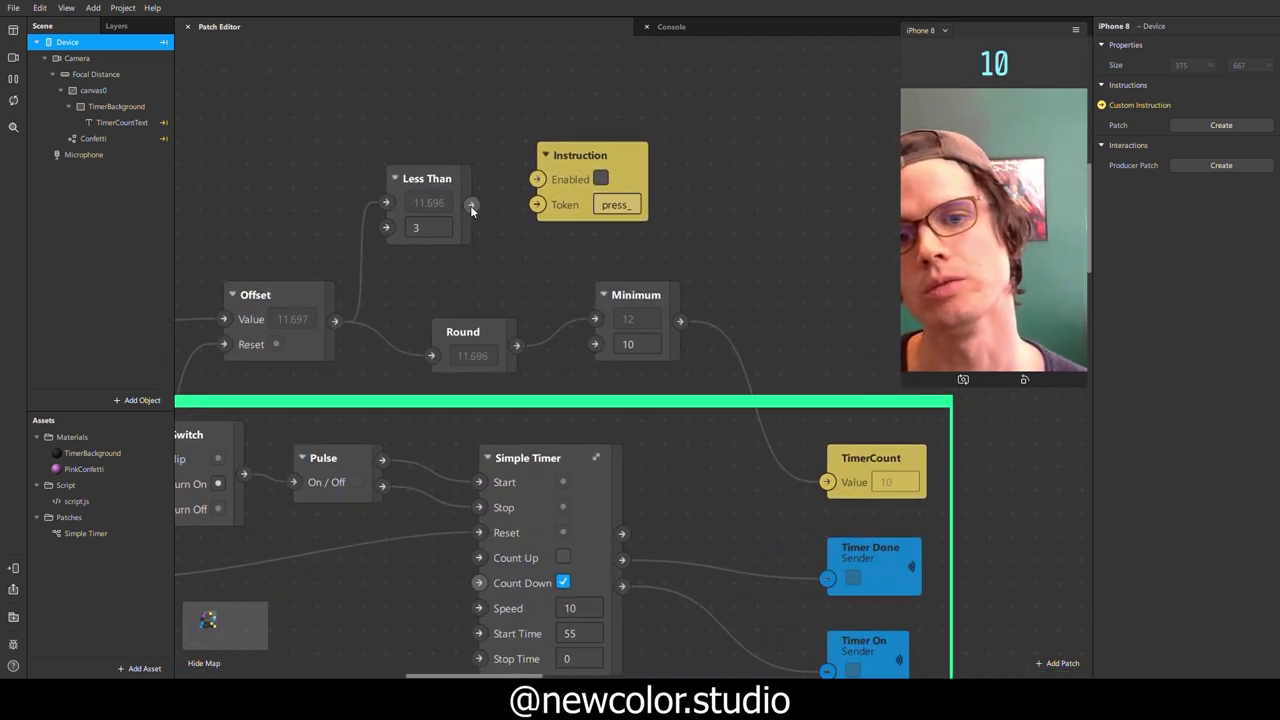
left_click_drag(470, 205, 537, 178)
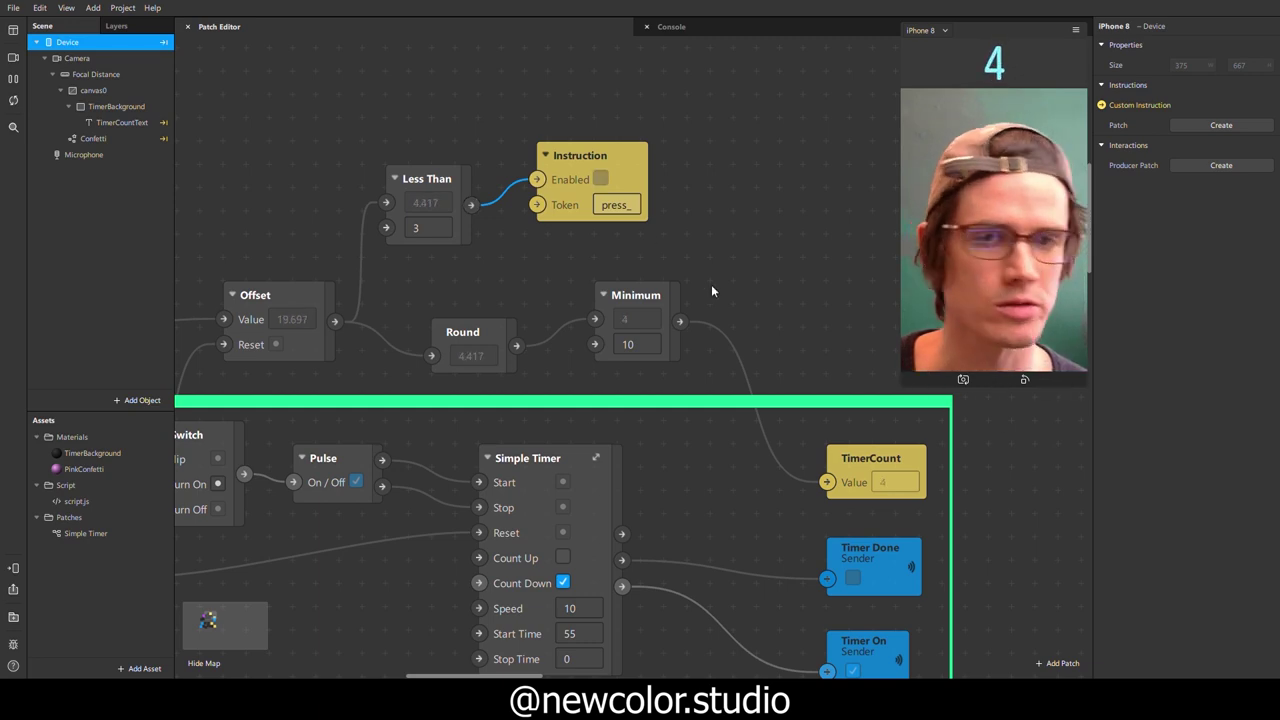
Step: Add a Counter patch and place it above the Instruction patch
scroll(697, 304, "down", 2)
scroll(680, 310, "down", 2)
scroll(495, 312, "up", 3)
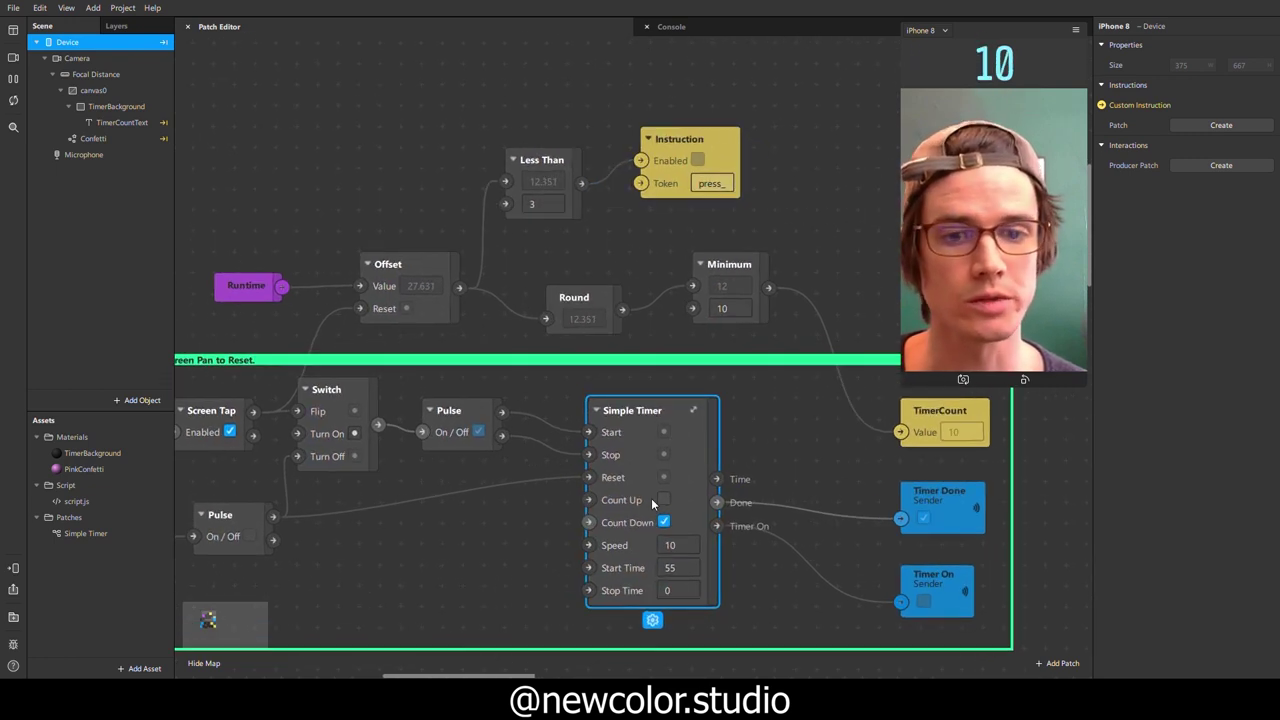
left_click(1054, 668)
type("count")
key("Return")
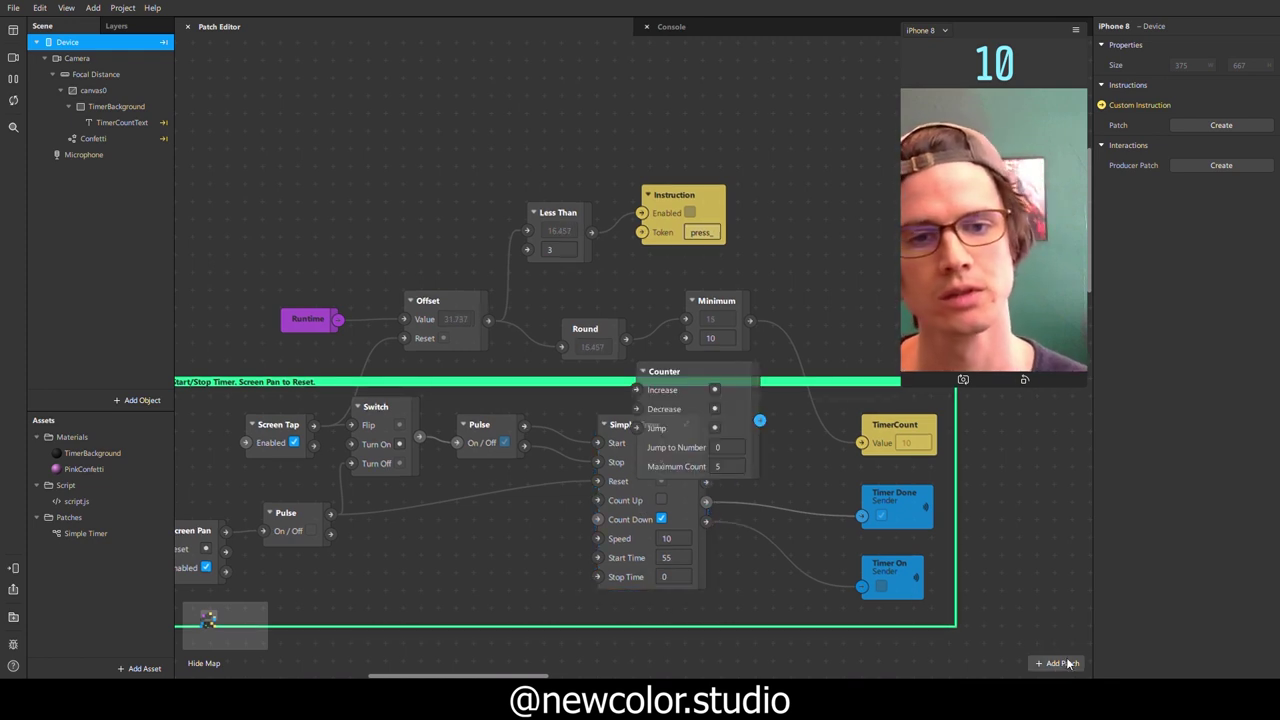
scroll(864, 564, "up", 2)
left_click_drag(692, 452, 677, 132)
scroll(677, 132, "up", 2)
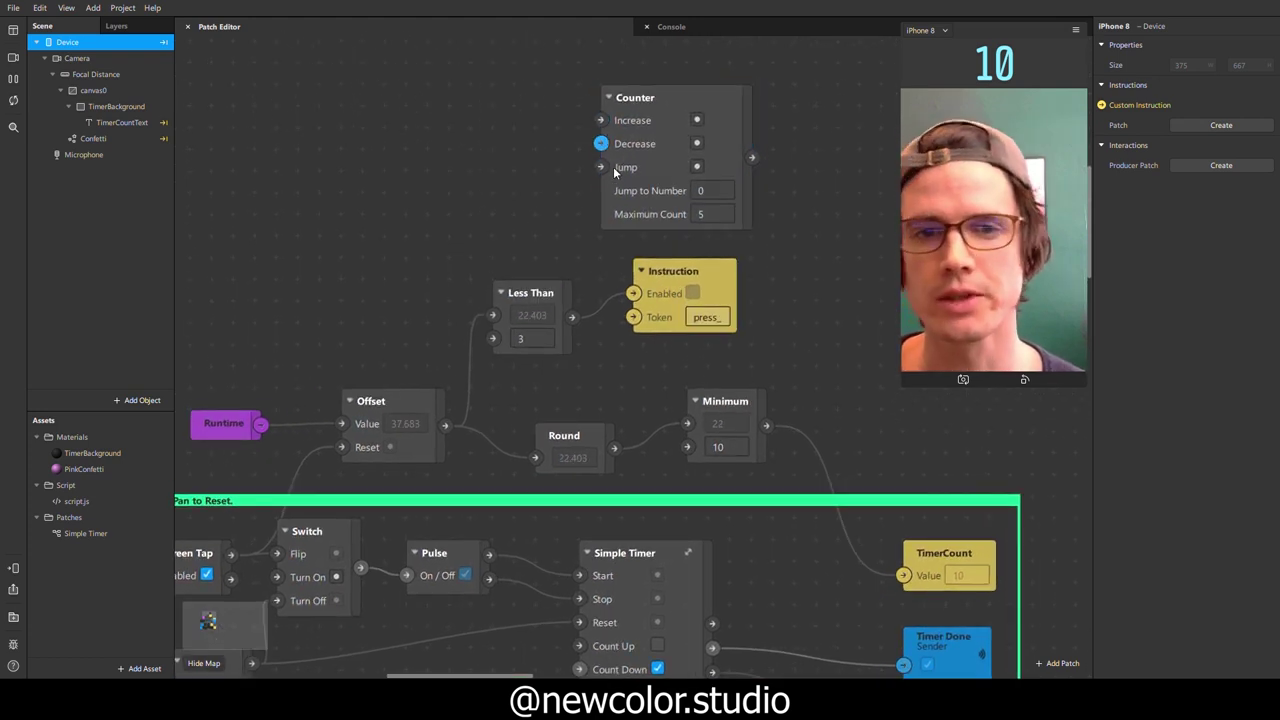
scroll(771, 147, "up", 1)
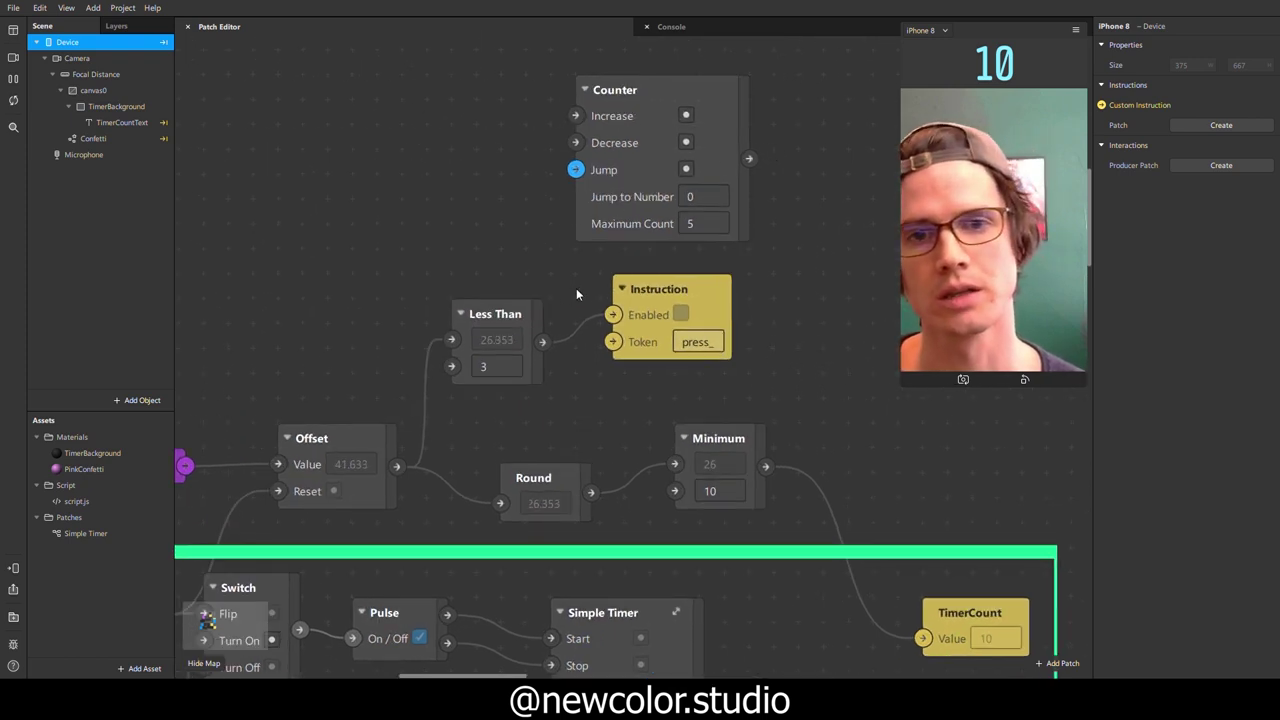
left_click(662, 201)
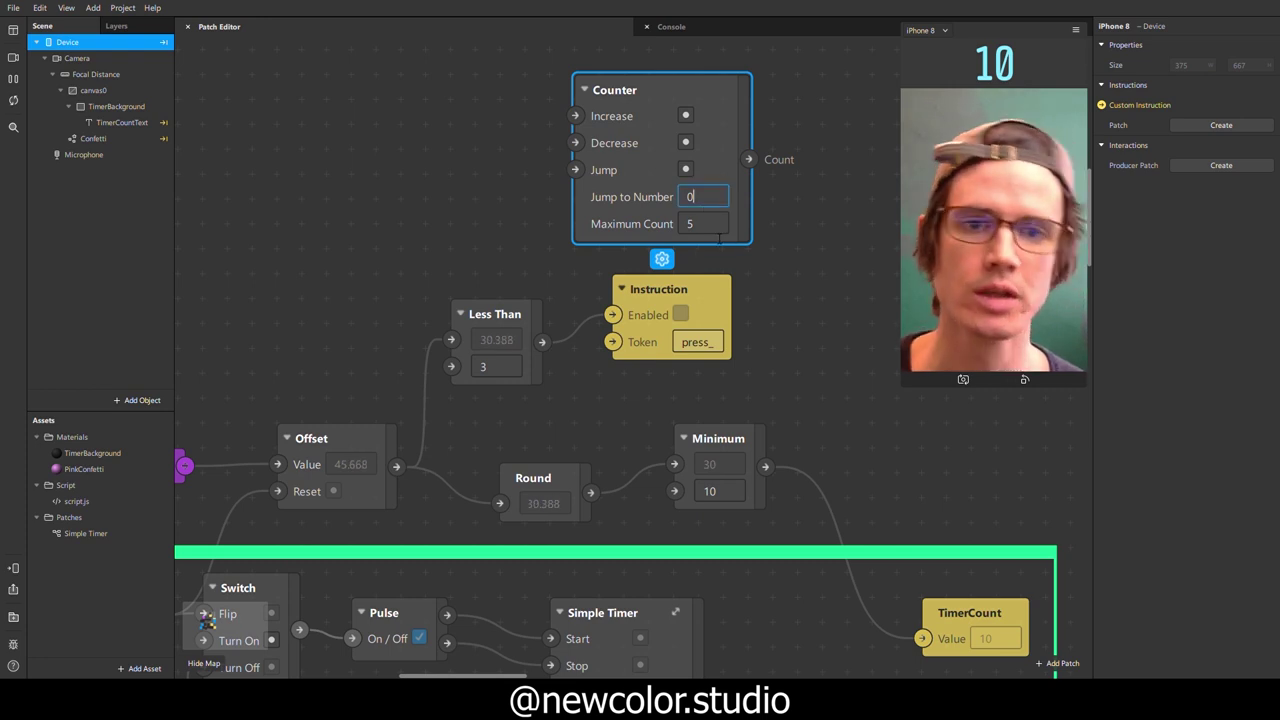
left_click(700, 224)
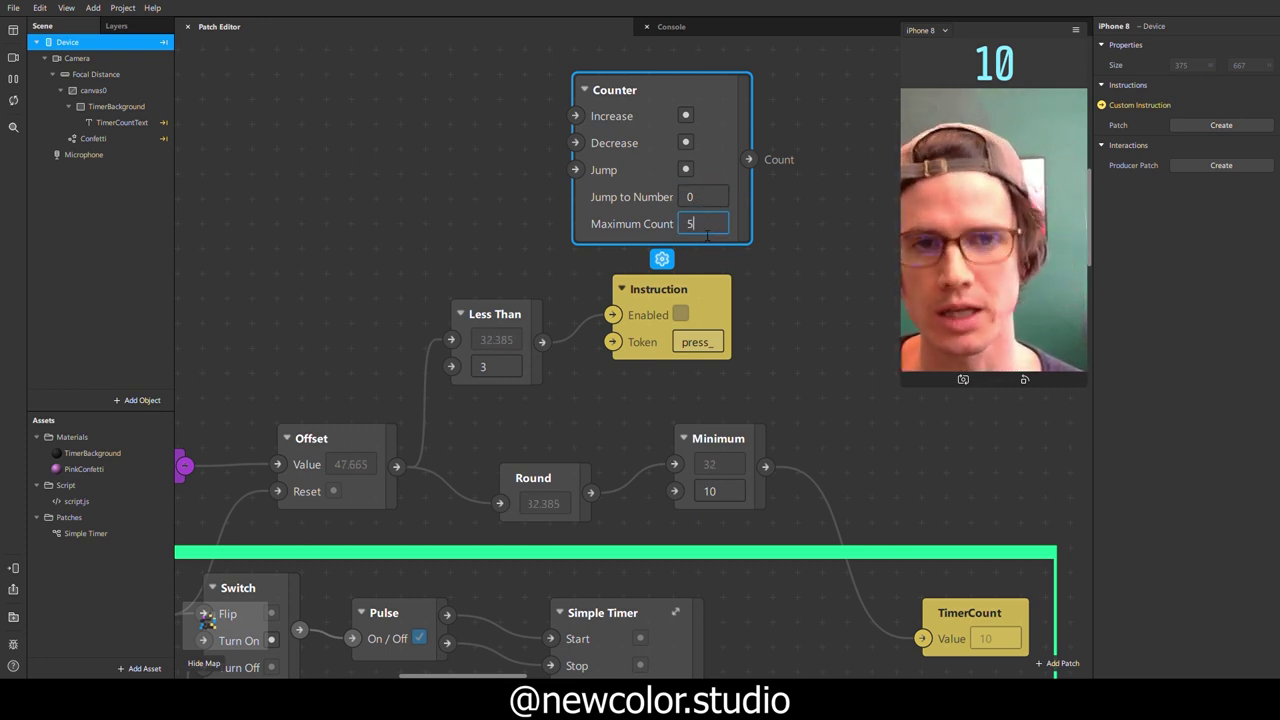
key("Return")
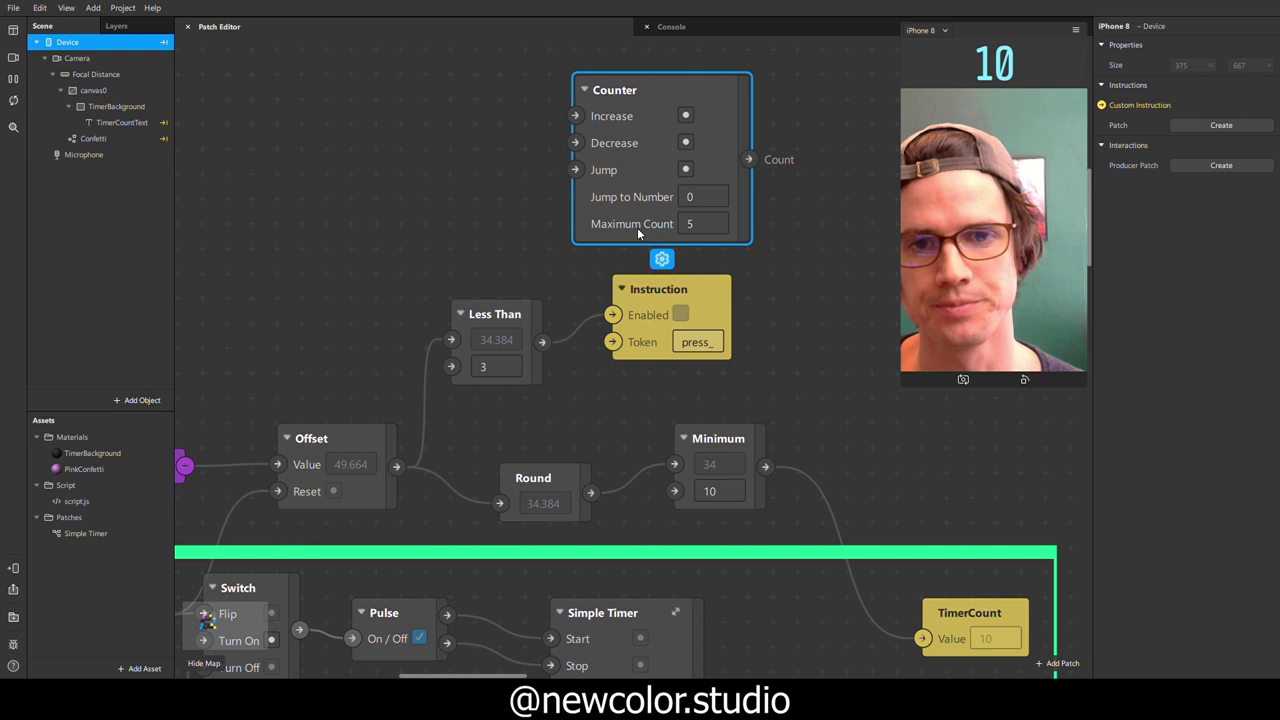
scroll(700, 228, "right", 2)
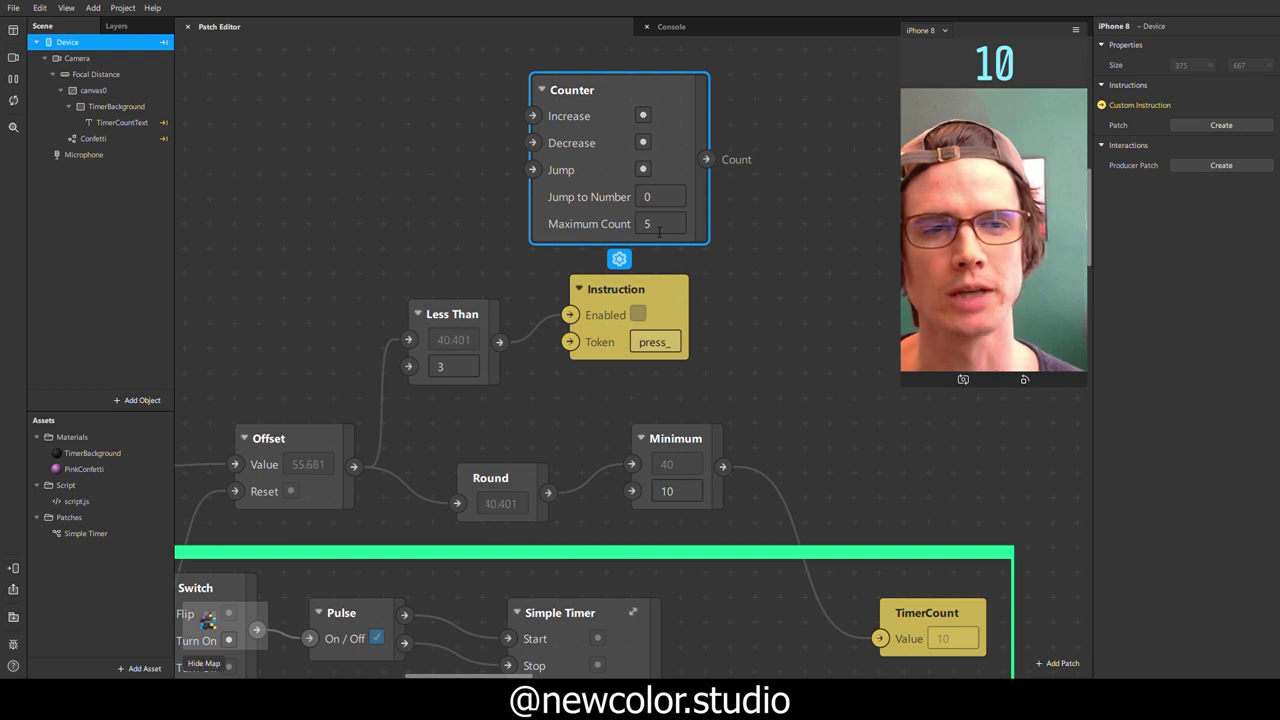
left_click(663, 224)
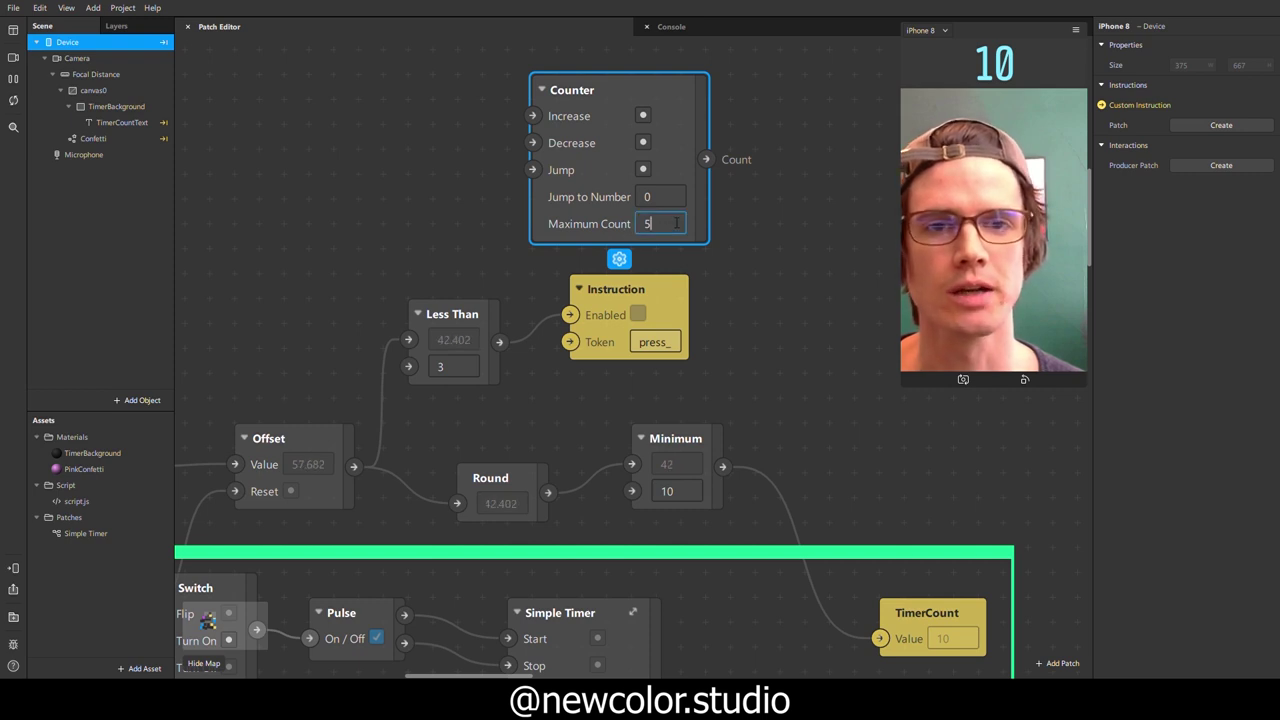
Step: Connect Screen Tap's output to Counter's Increase and Counter's Count to TimerCount's Value, and test by tapping the simulated screen
scroll(545, 377, "down", 5)
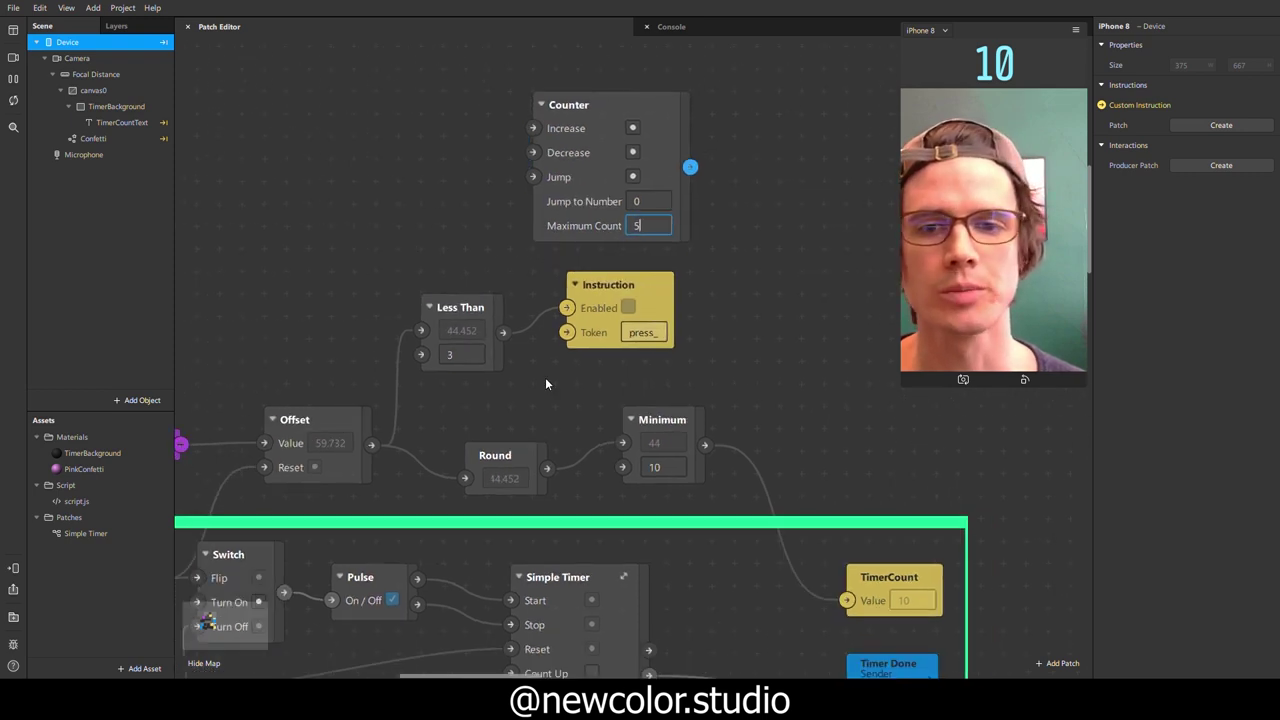
scroll(250, 520, "up", 2)
left_click_drag(245, 526, 532, 187)
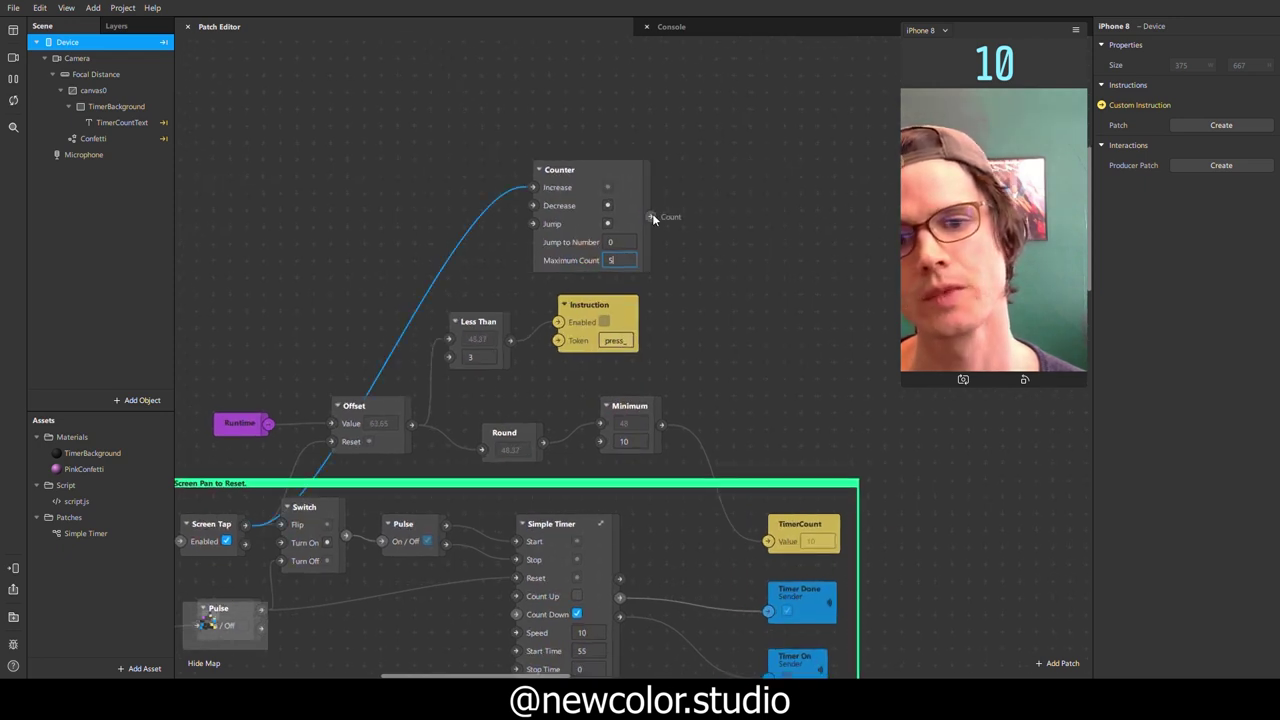
left_click_drag(651, 216, 769, 542)
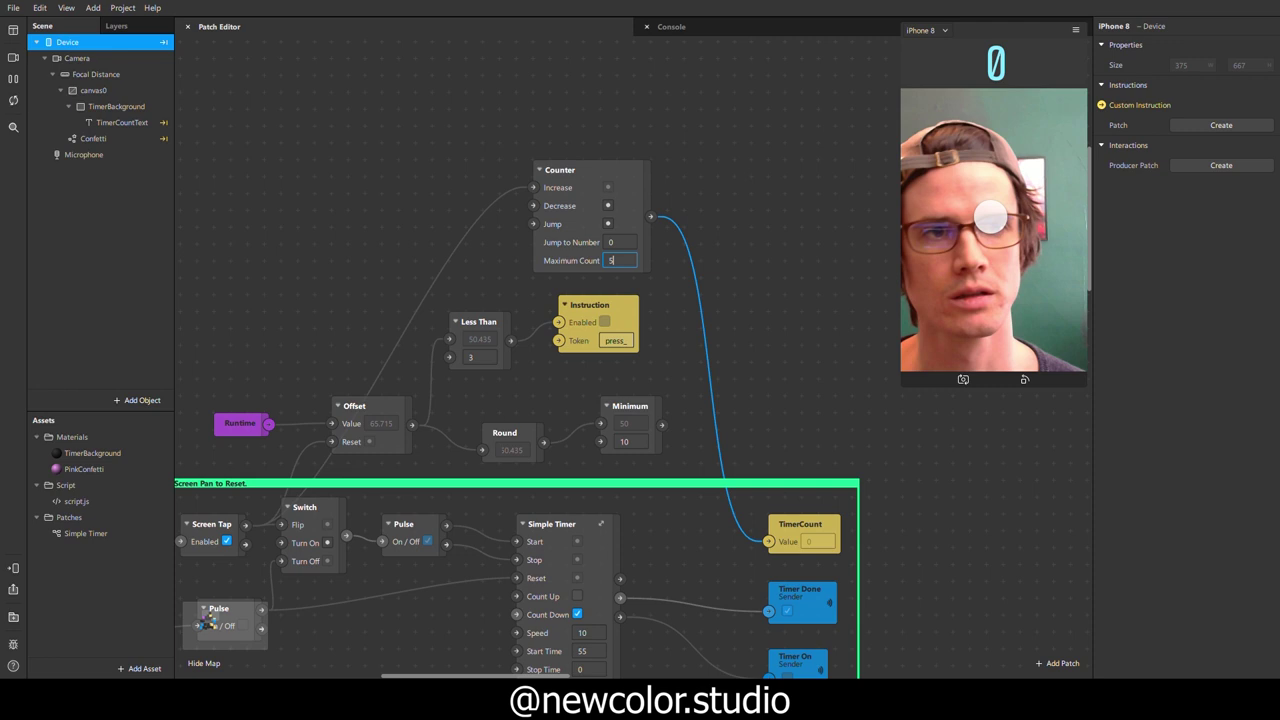
left_click(990, 216)
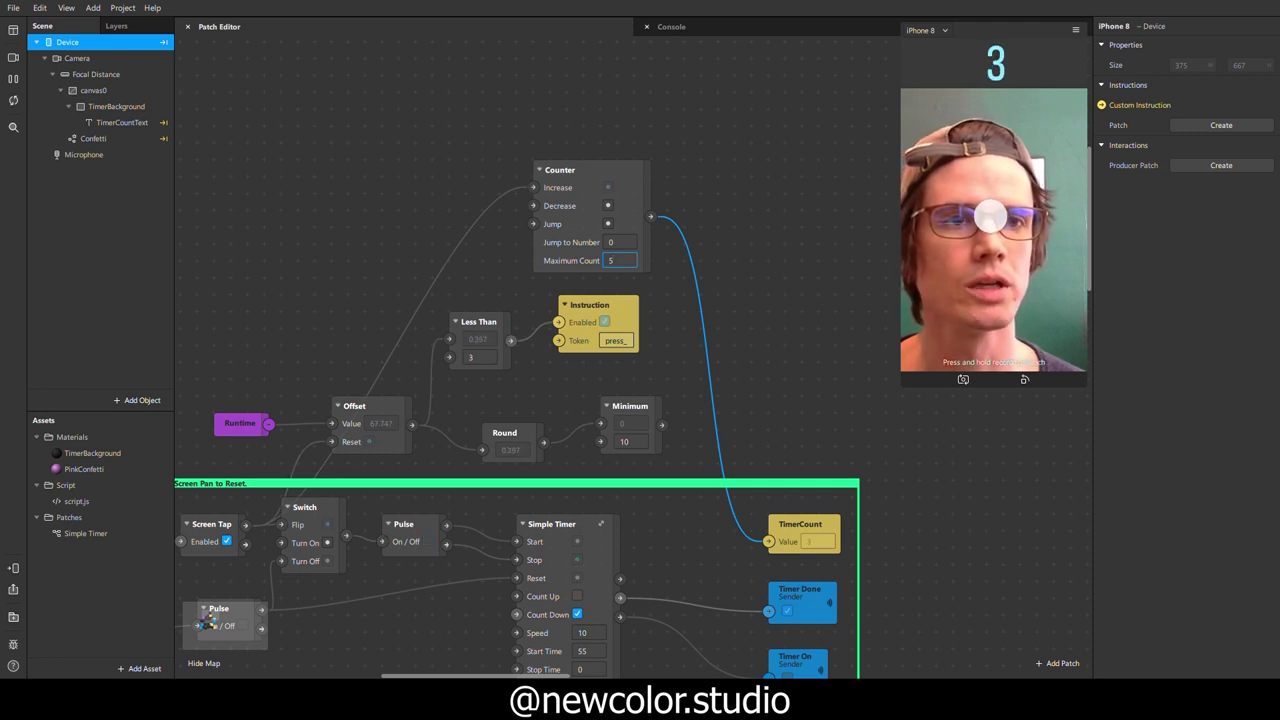
left_click(990, 216)
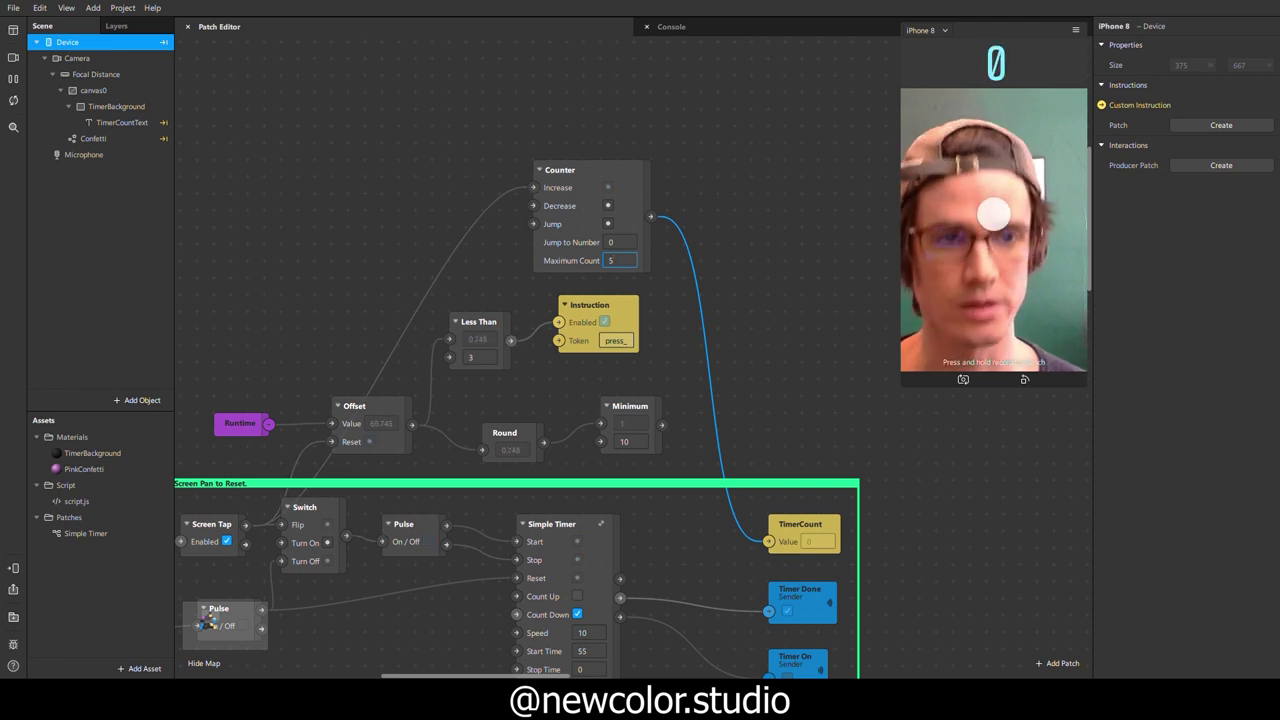
Step: Set the Counter's Maximum Count to 6 and tap the simulated screen repeatedly to test the count
left_click(624, 270)
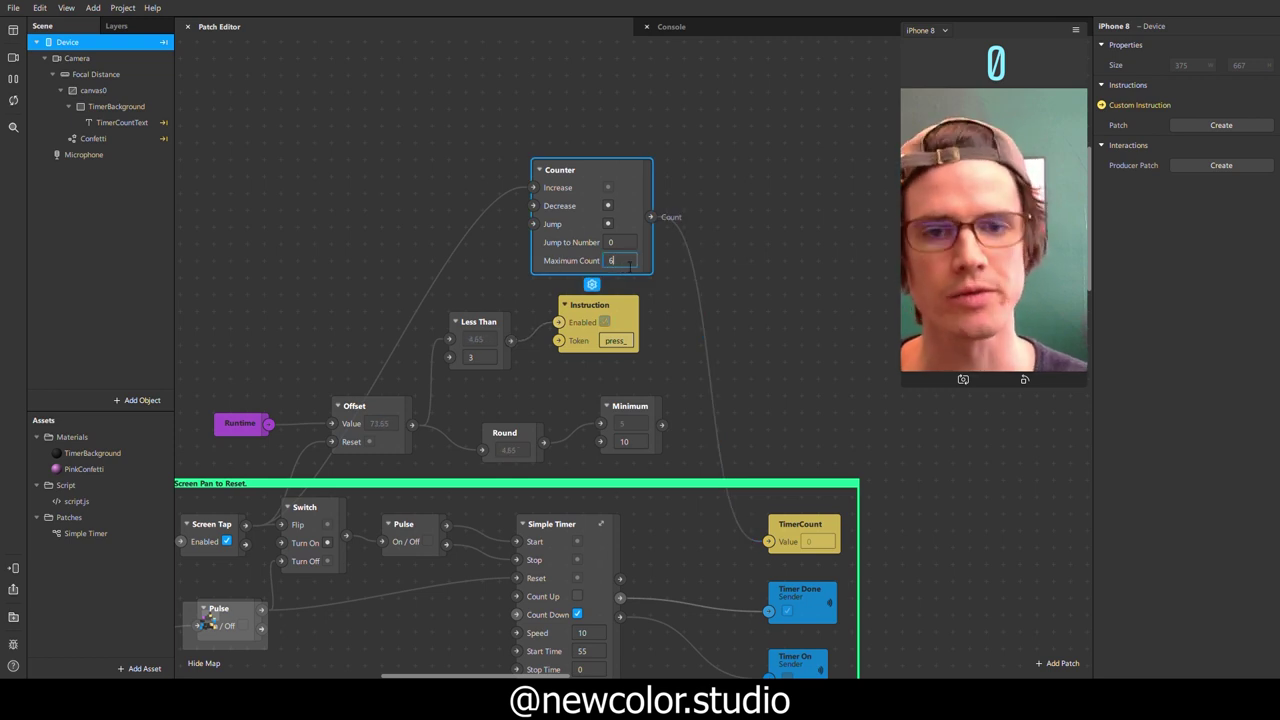
scroll(628, 262, "up", 5)
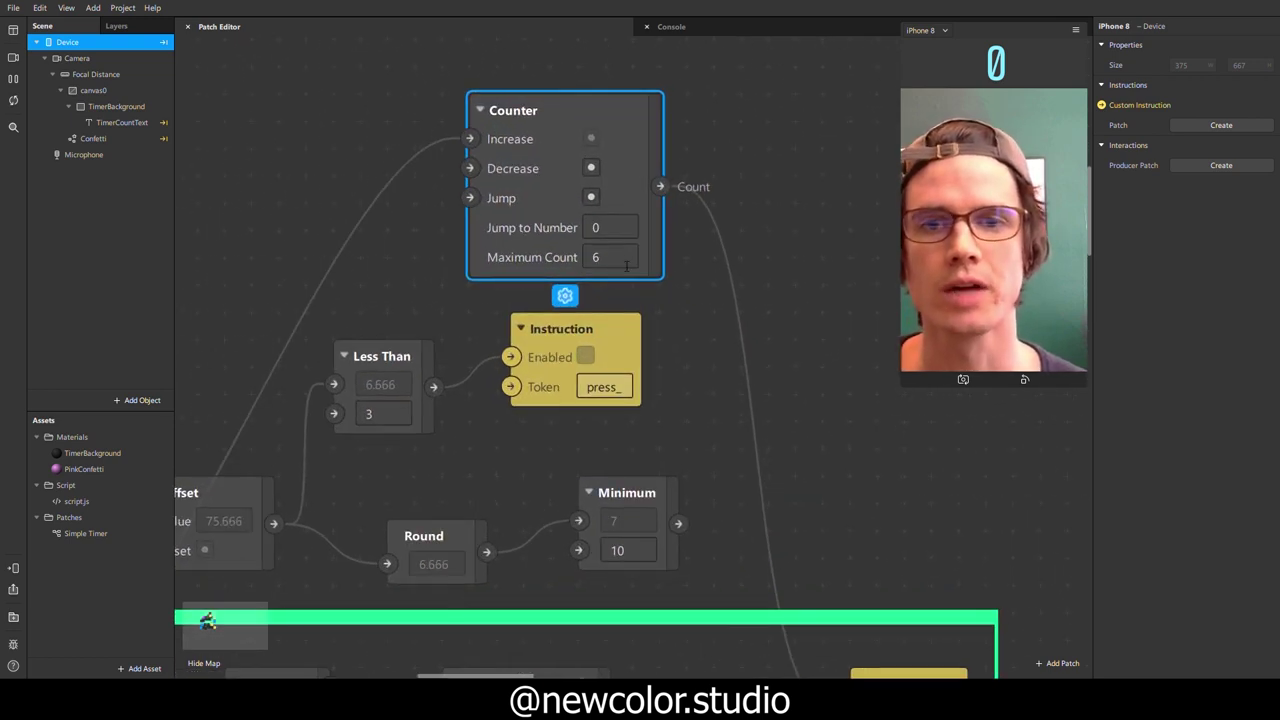
left_click(1005, 178)
left_click(1006, 178)
left_click(1005, 178)
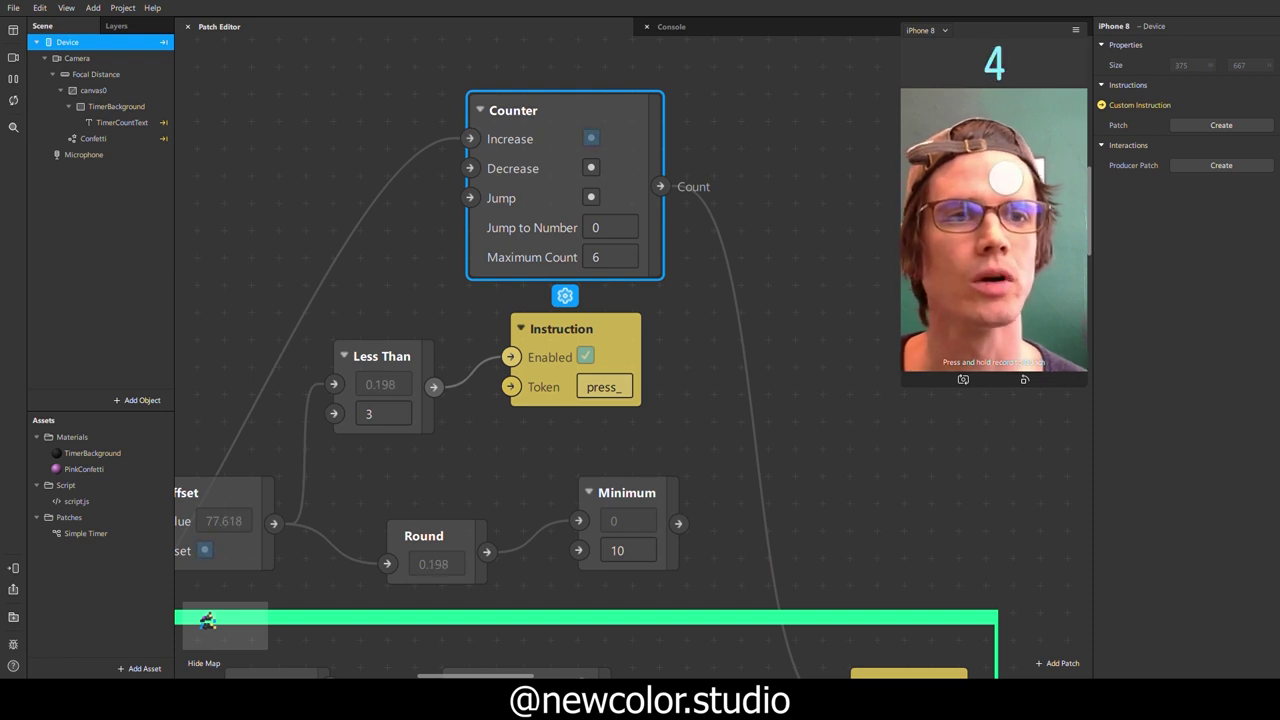
left_click(1005, 178)
left_click(1005, 178)
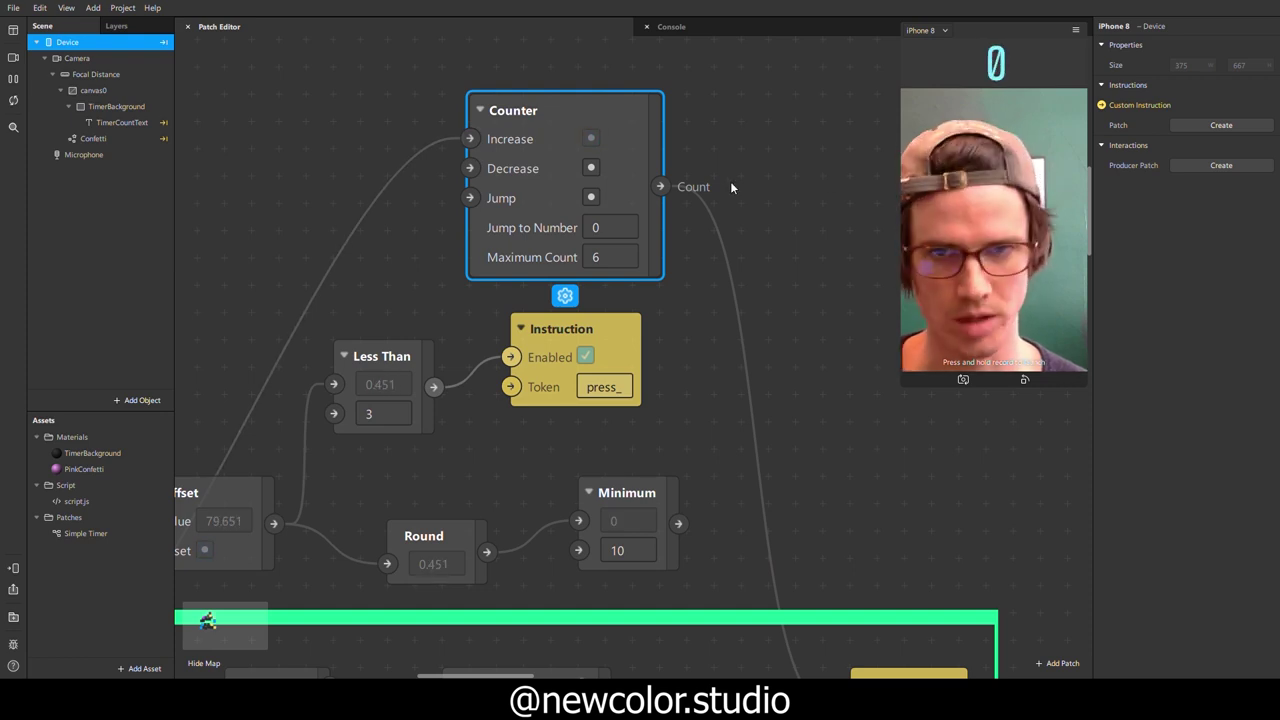
Step: Set the Counter's Jump to Number to 1 and tap the simulated screen repeatedly to test where the count restarts
left_click(629, 227)
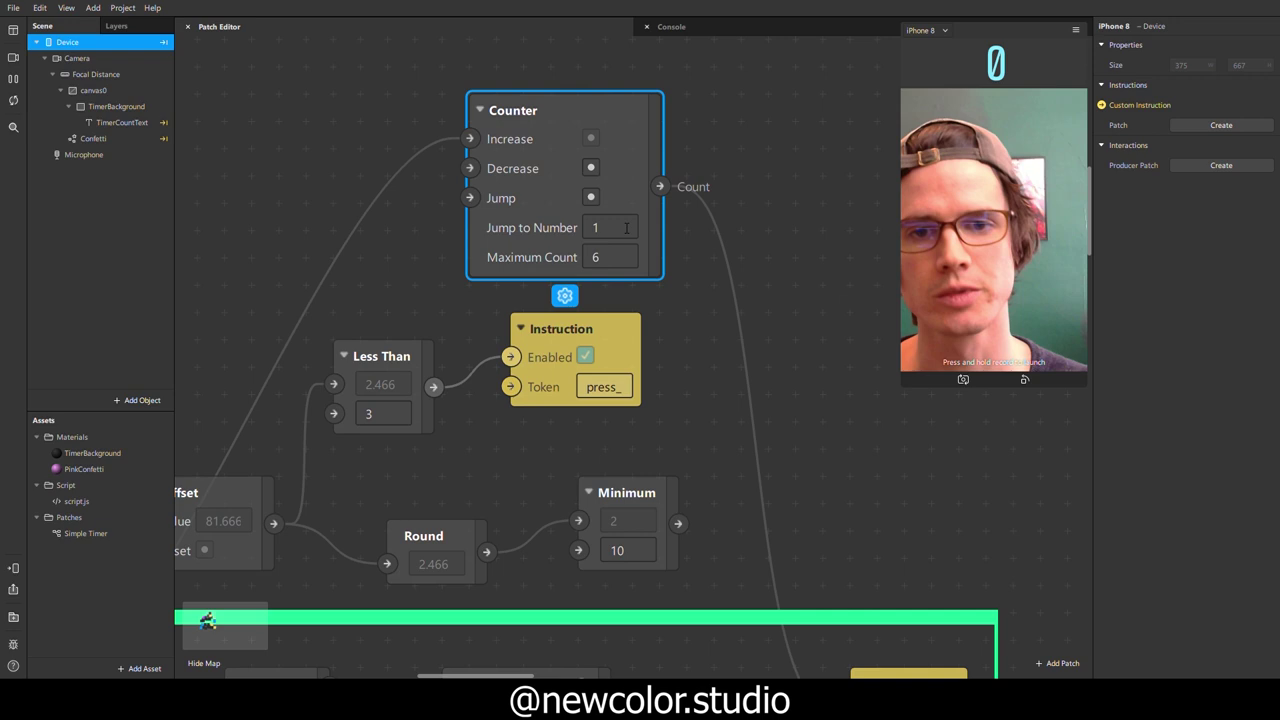
left_click(1036, 230)
left_click(1036, 230)
left_click(1036, 230)
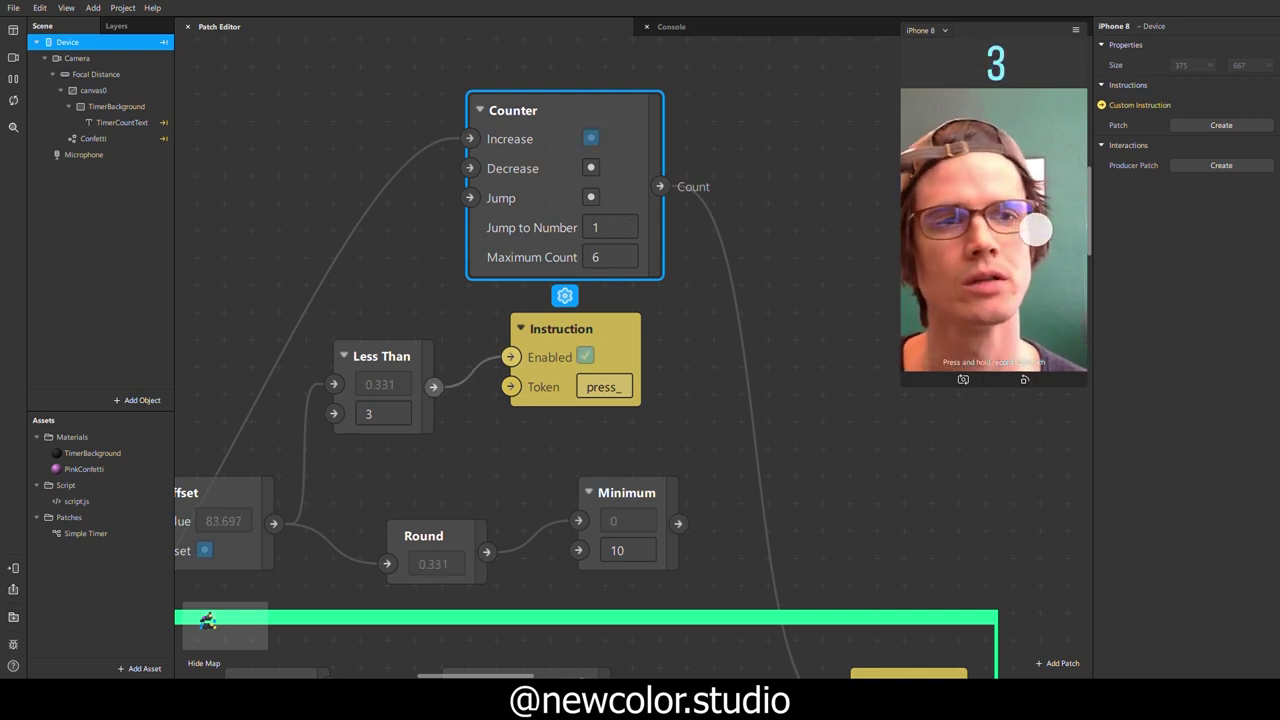
left_click(1035, 230)
left_click(1035, 230)
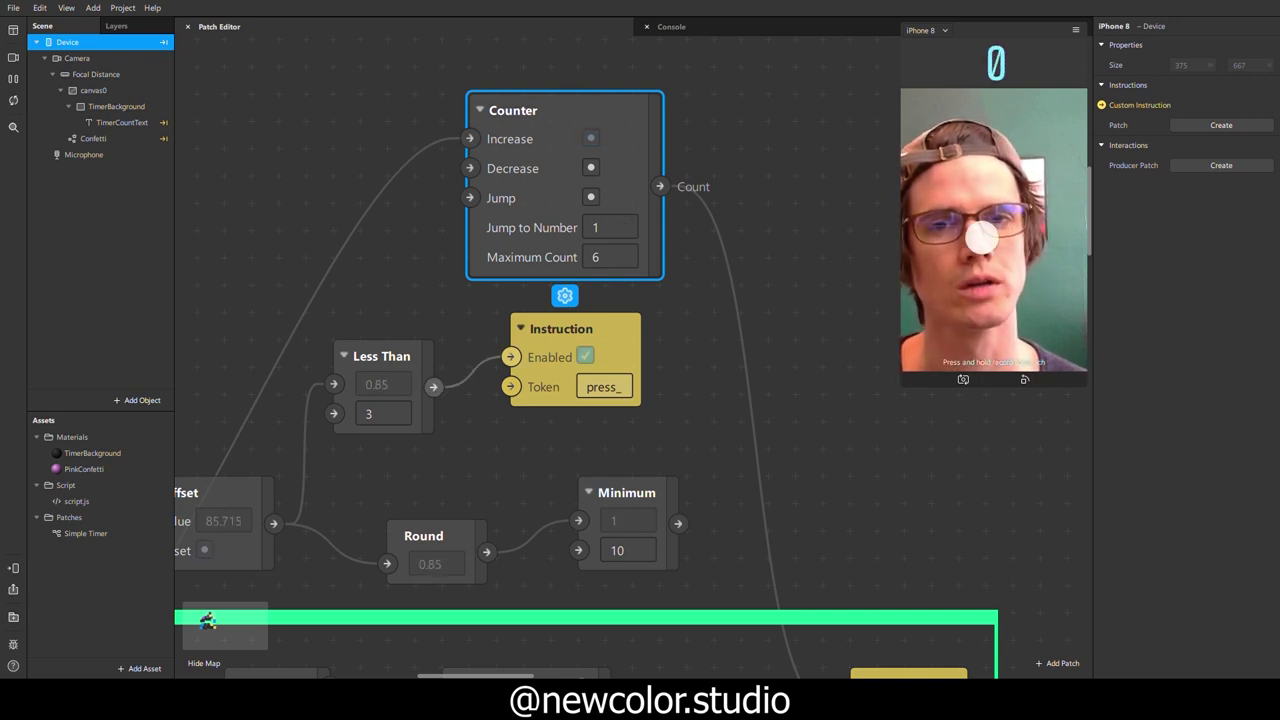
Step: Tap the simulated screen again to test the count, and delete the Counter patch
left_click(1008, 233)
left_click(1008, 233)
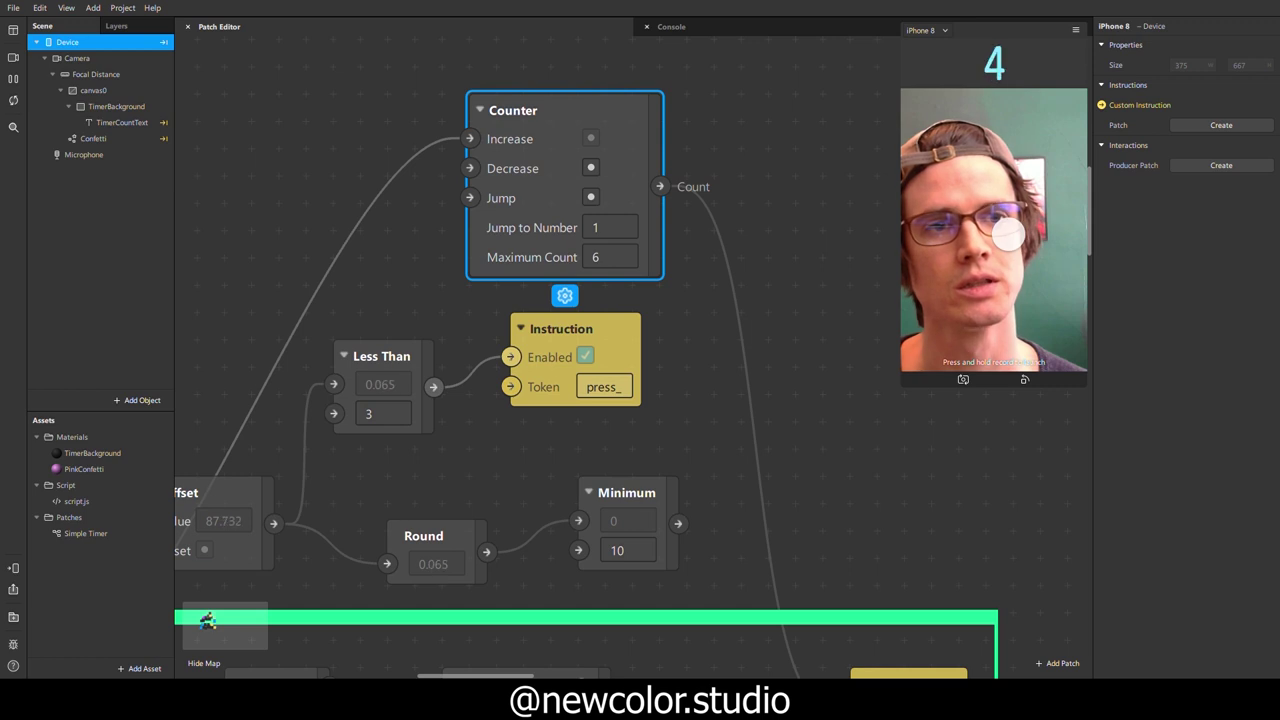
left_click(1008, 233)
left_click(1008, 233)
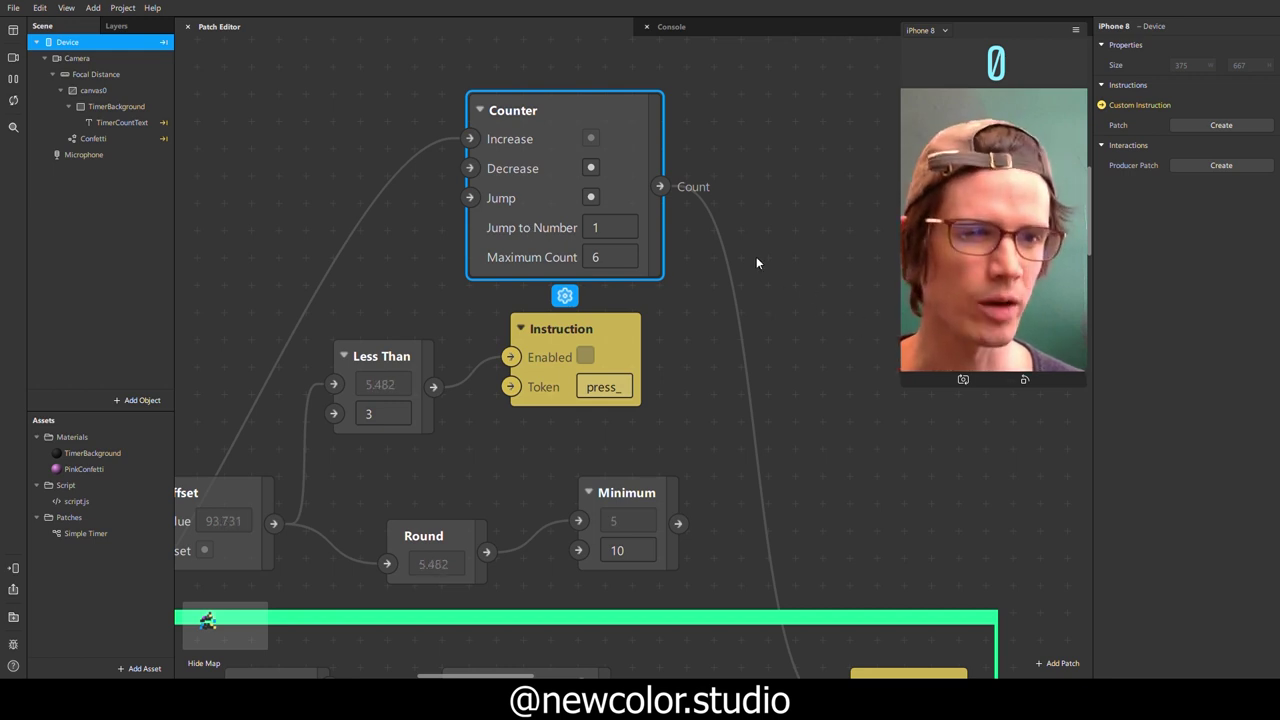
key("Delete")
Step: Connect the Simple Timer's Time output to the Value input of TimerCount
scroll(606, 340, "down", 2)
scroll(601, 422, "down", 2, "ctrl")
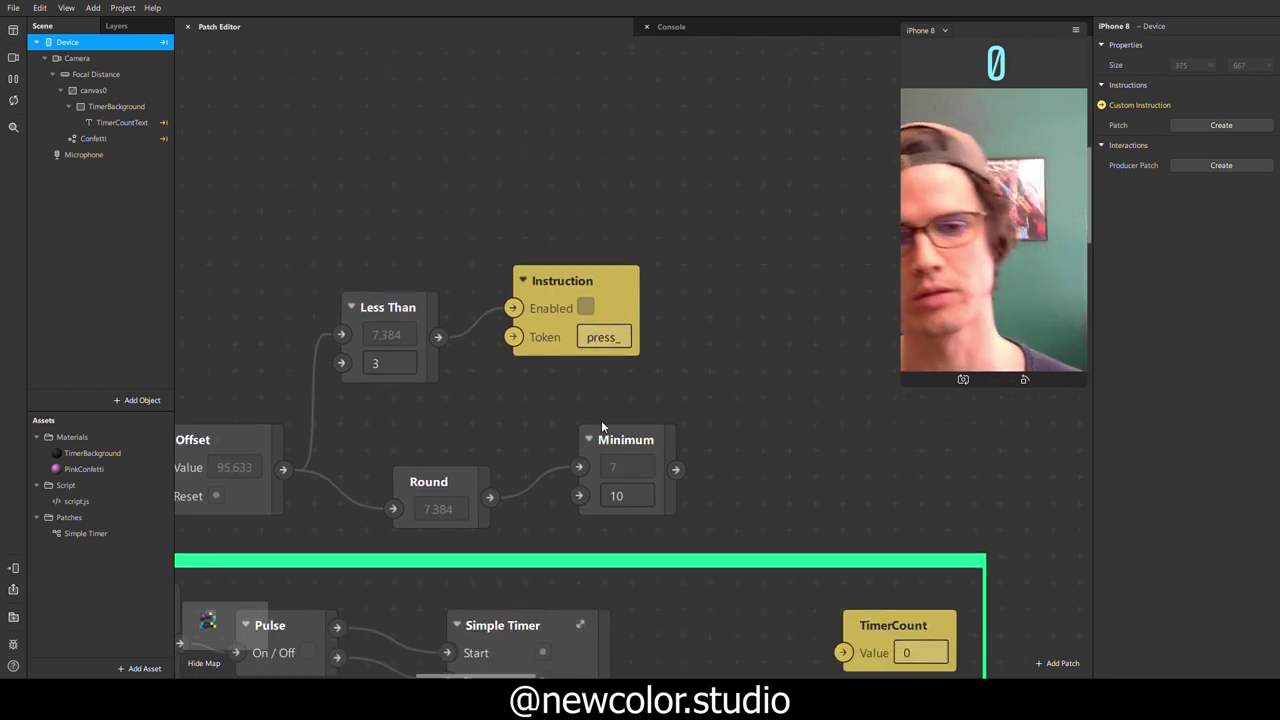
scroll(620, 474, "down", 2)
scroll(606, 535, "down", 3)
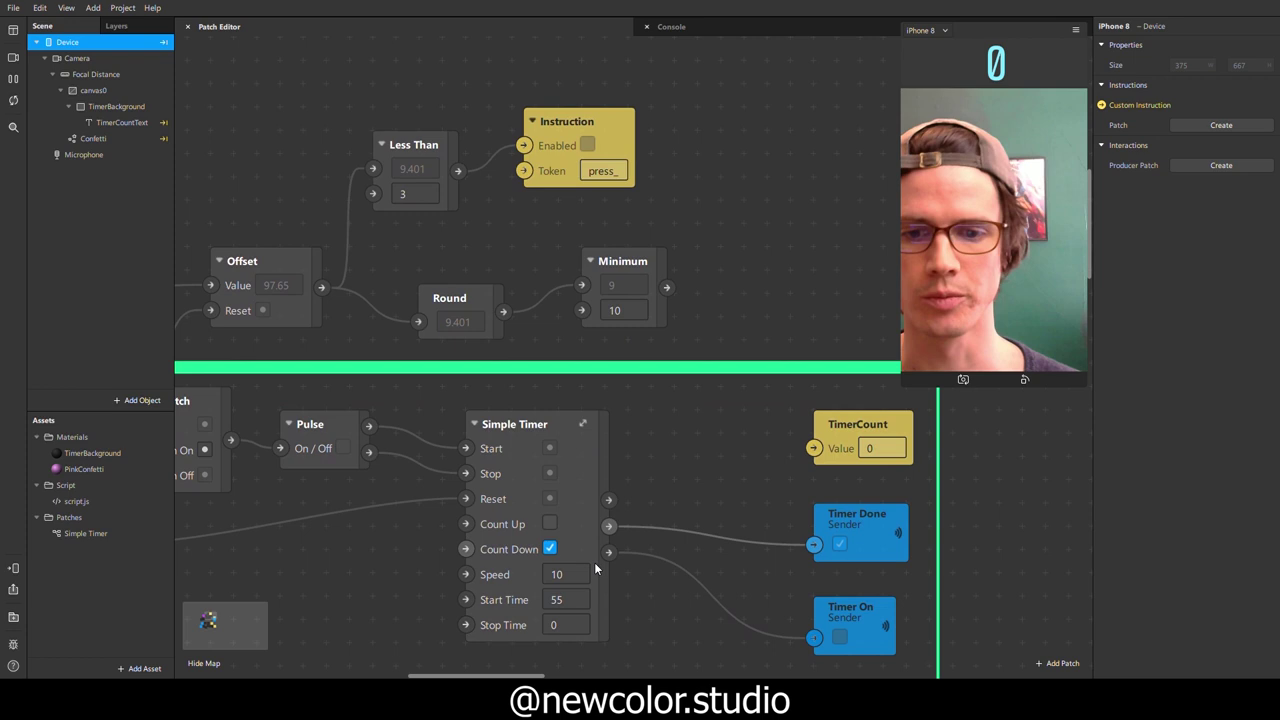
scroll(565, 307, "up", 2, "ctrl")
scroll(565, 309, "up", 2, "ctrl")
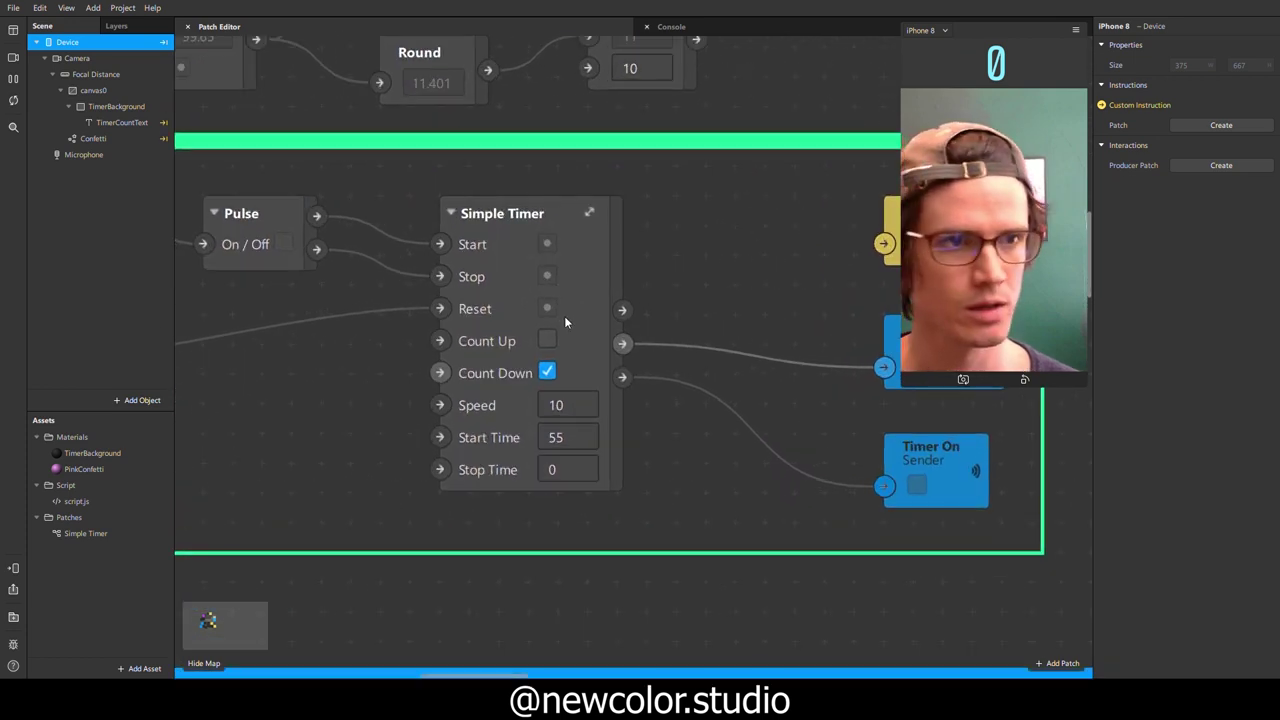
scroll(567, 312, "up", 1, "ctrl")
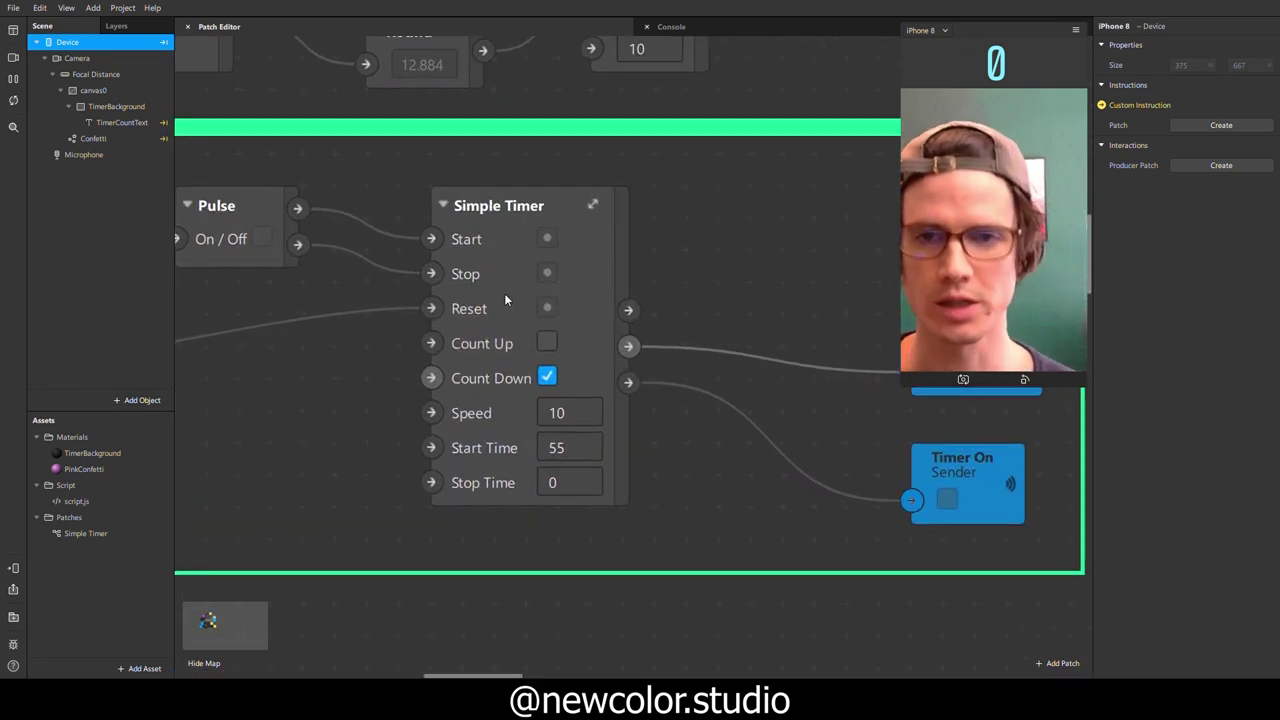
left_click(433, 241)
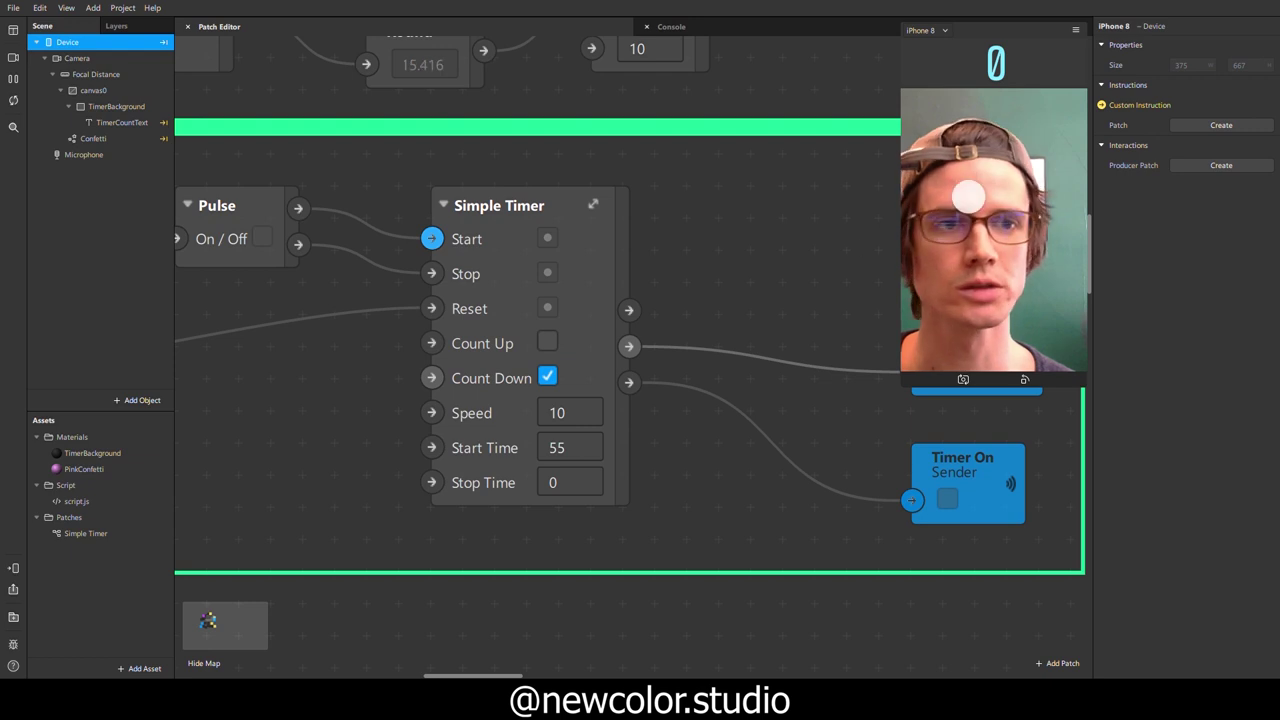
scroll(662, 346, "down", 2)
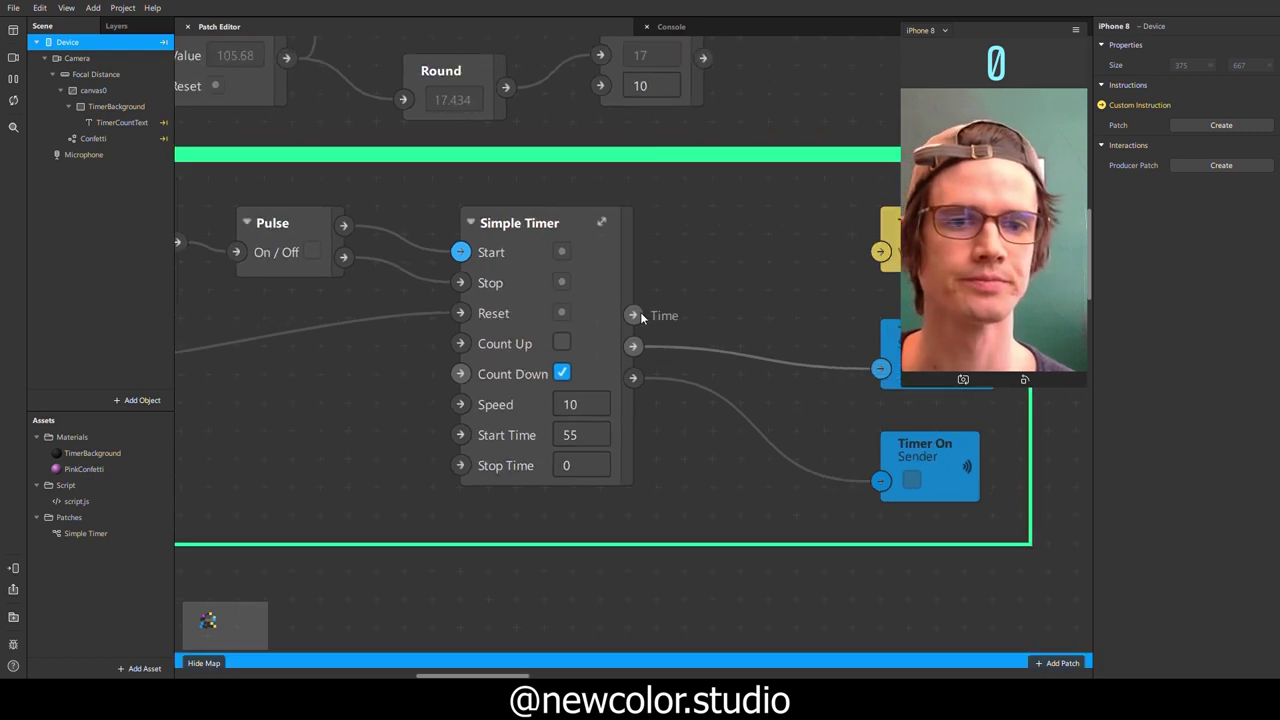
left_click_drag(633, 314, 879, 251)
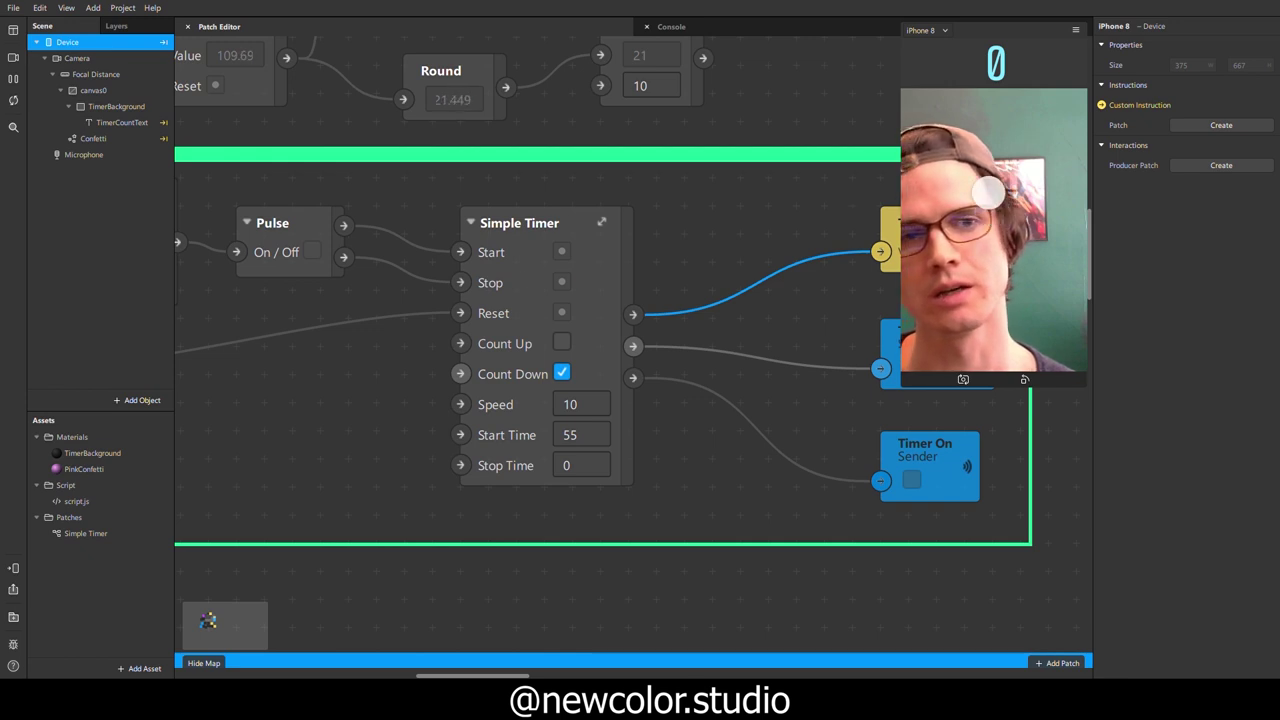
Step: Touch the simulated screen to test starting, stopping and resetting the Simple Timer
left_click(945, 205)
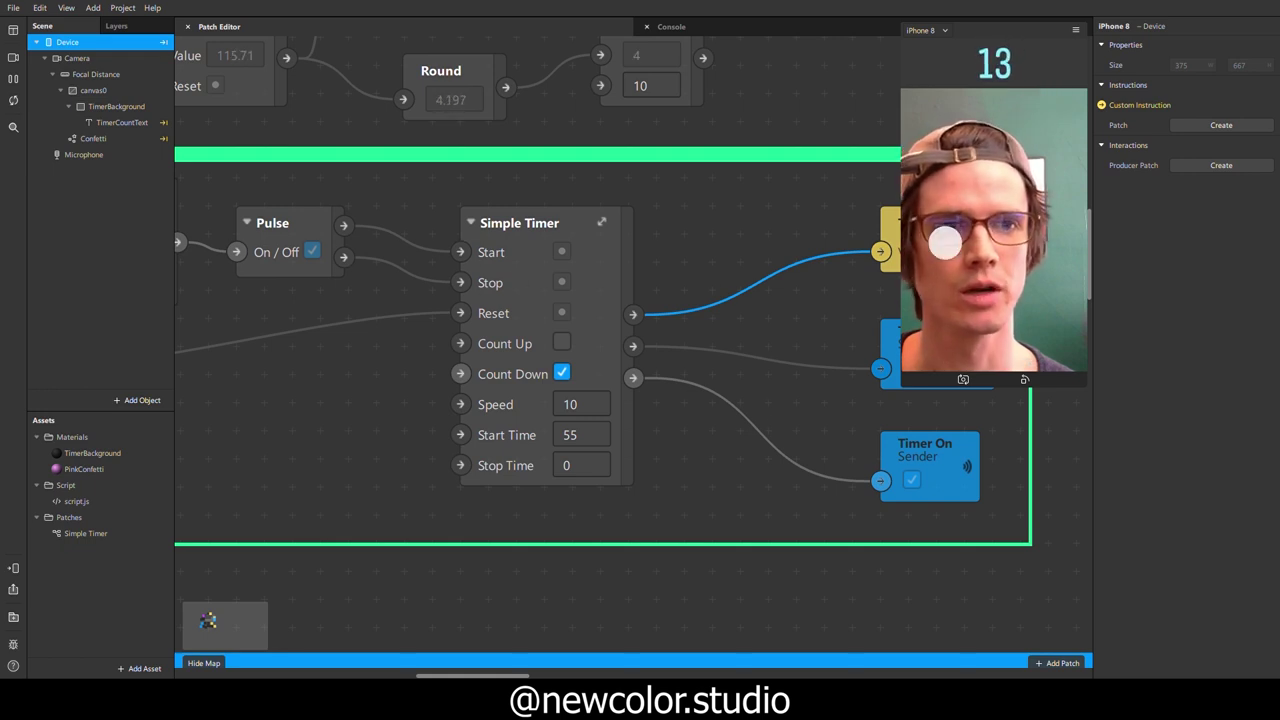
left_click(946, 243)
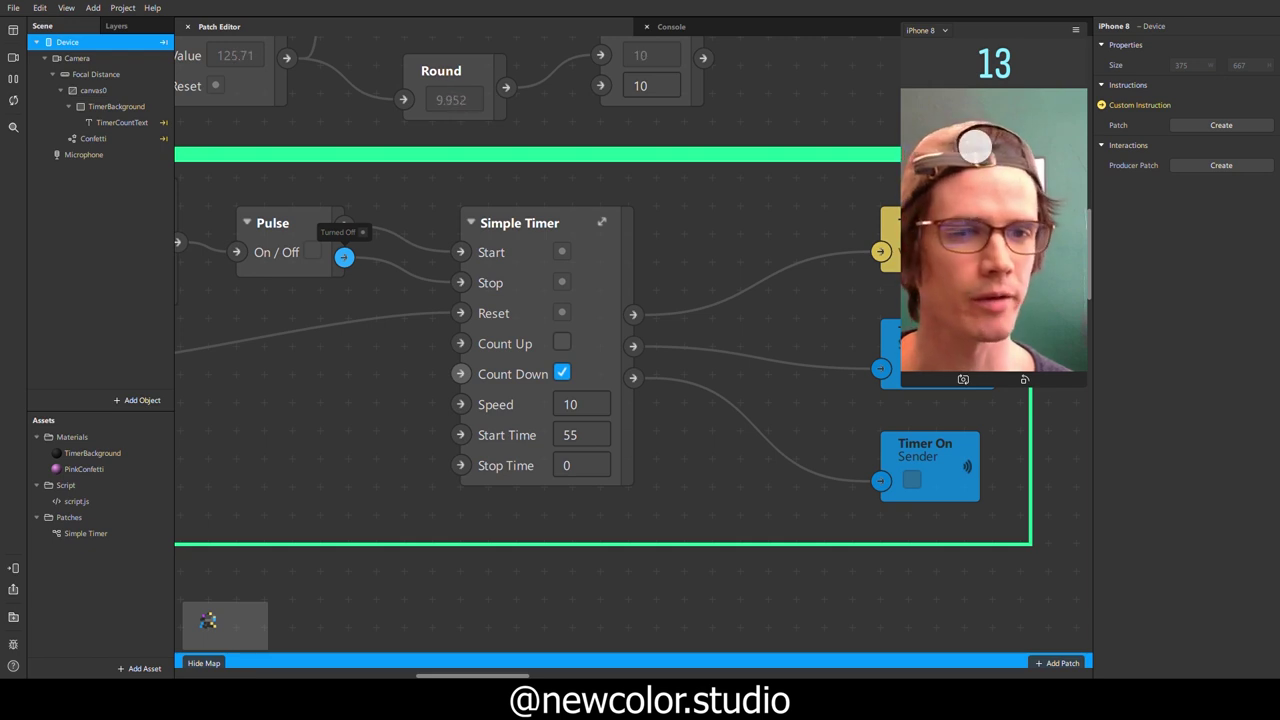
left_click(1038, 303)
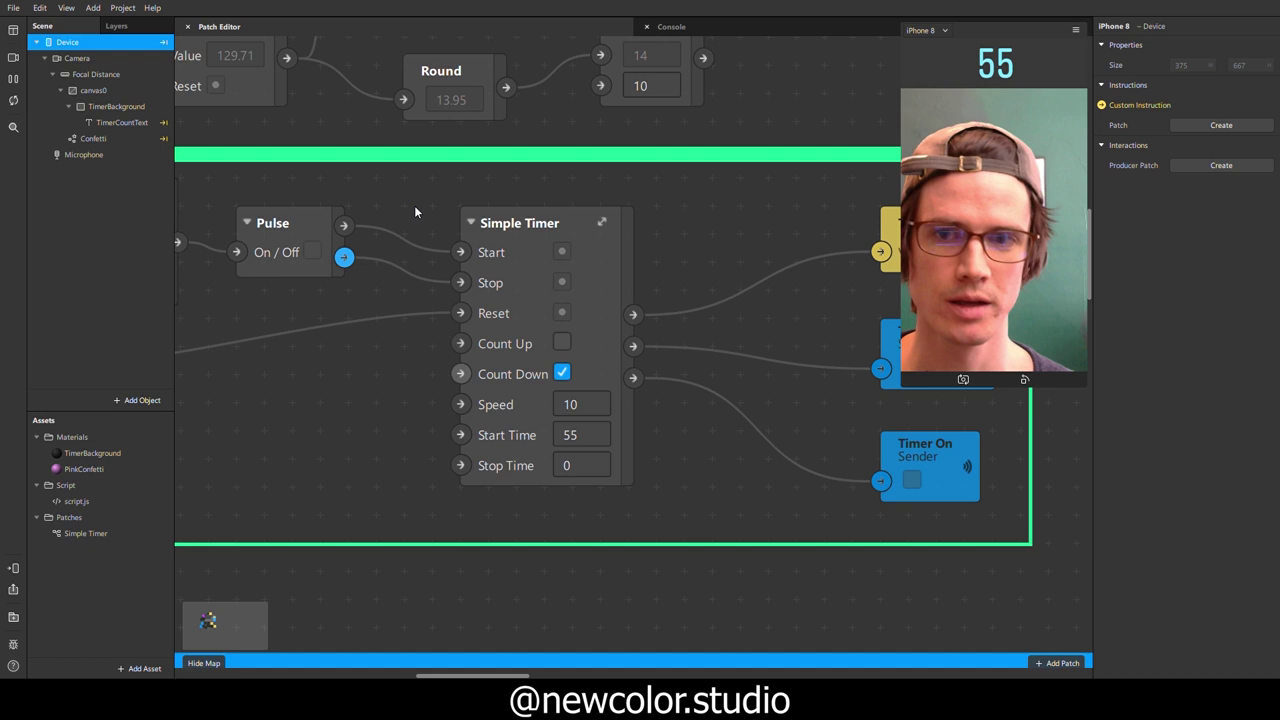
Step: Restart the effect and touch the simulated screen to test the full countdown
left_click(14, 101)
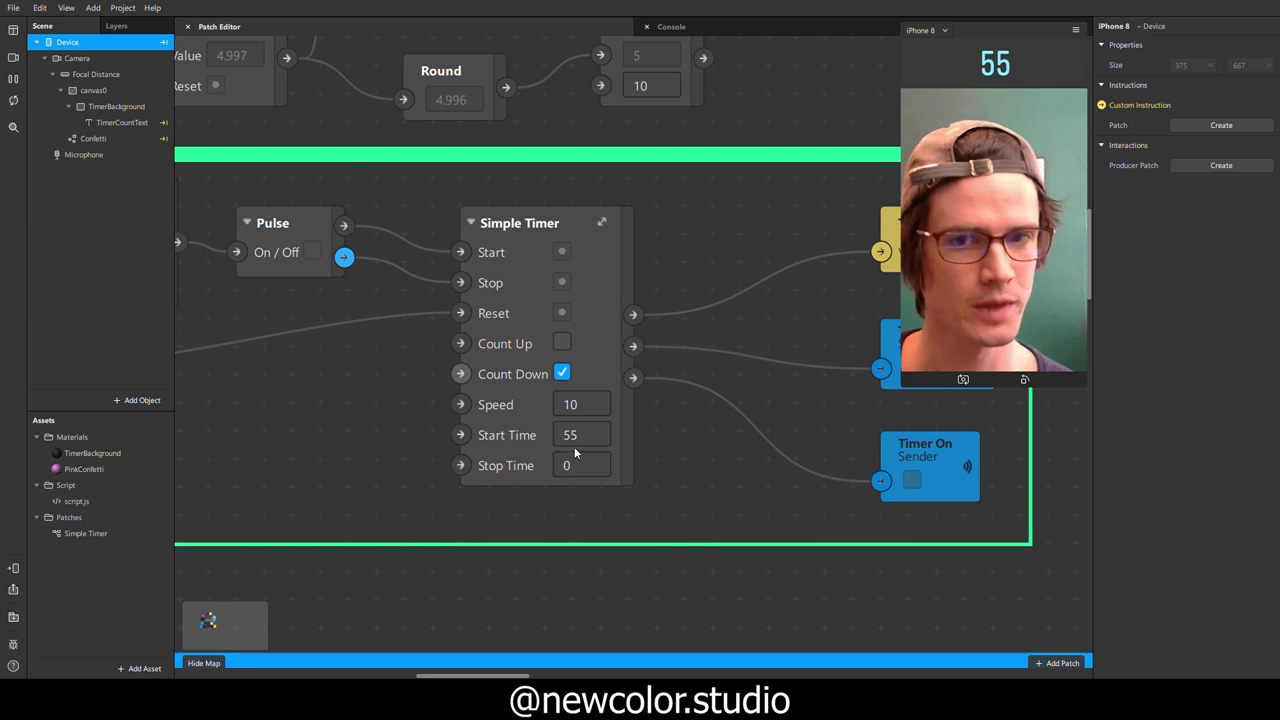
scroll(580, 362, "down", 2)
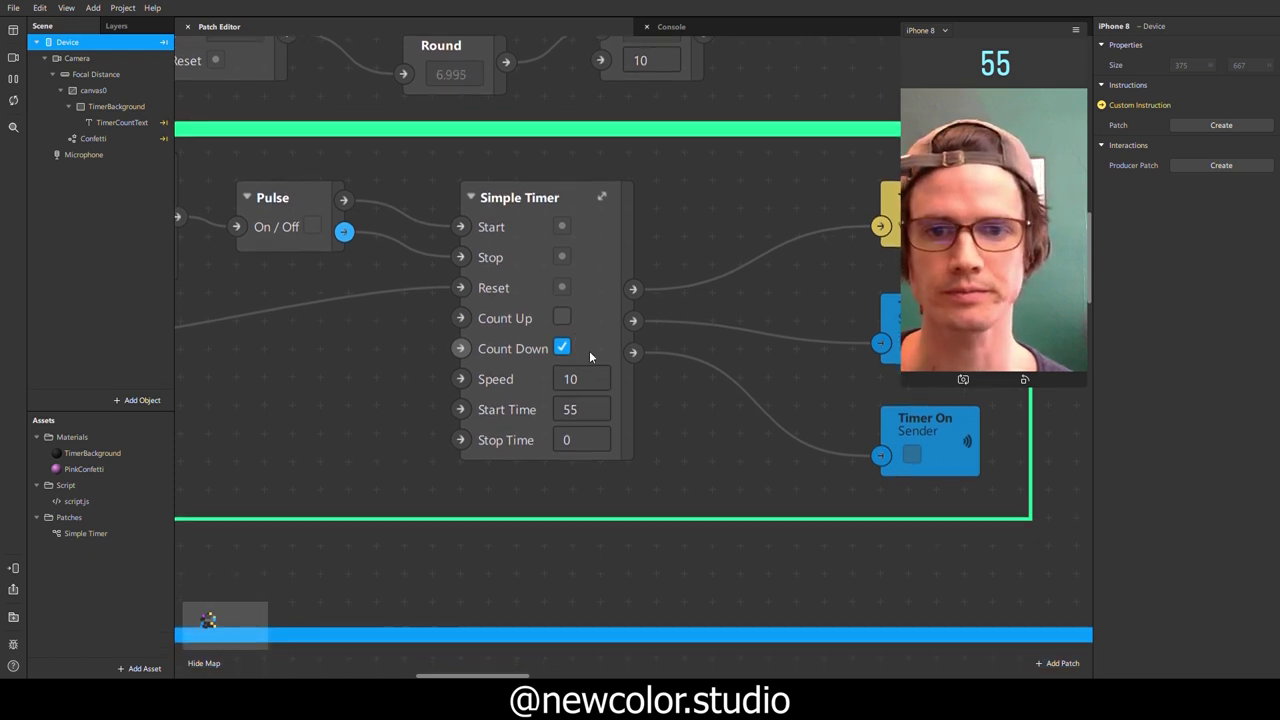
left_click(1017, 263)
scroll(590, 384, "up", 2, "ctrl")
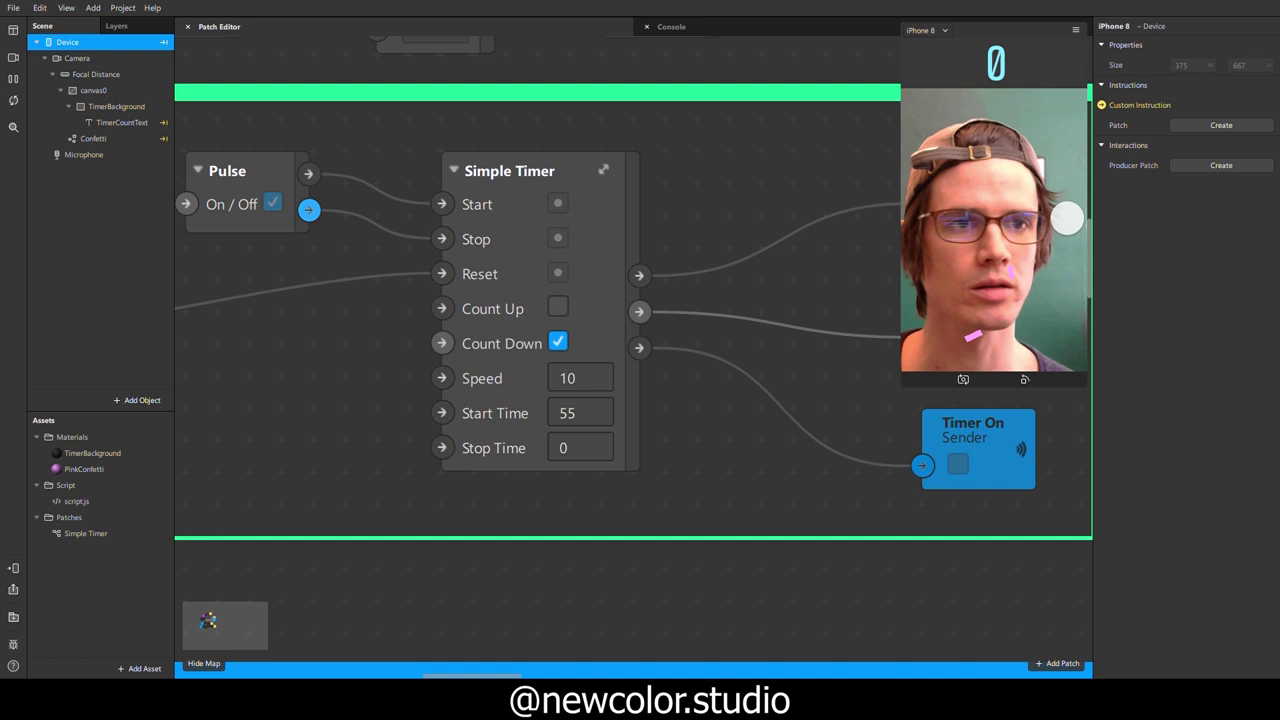
Step: Switch the Simple Timer from Count Down to Count Up and set its Stop Time to 555
left_click(558, 308)
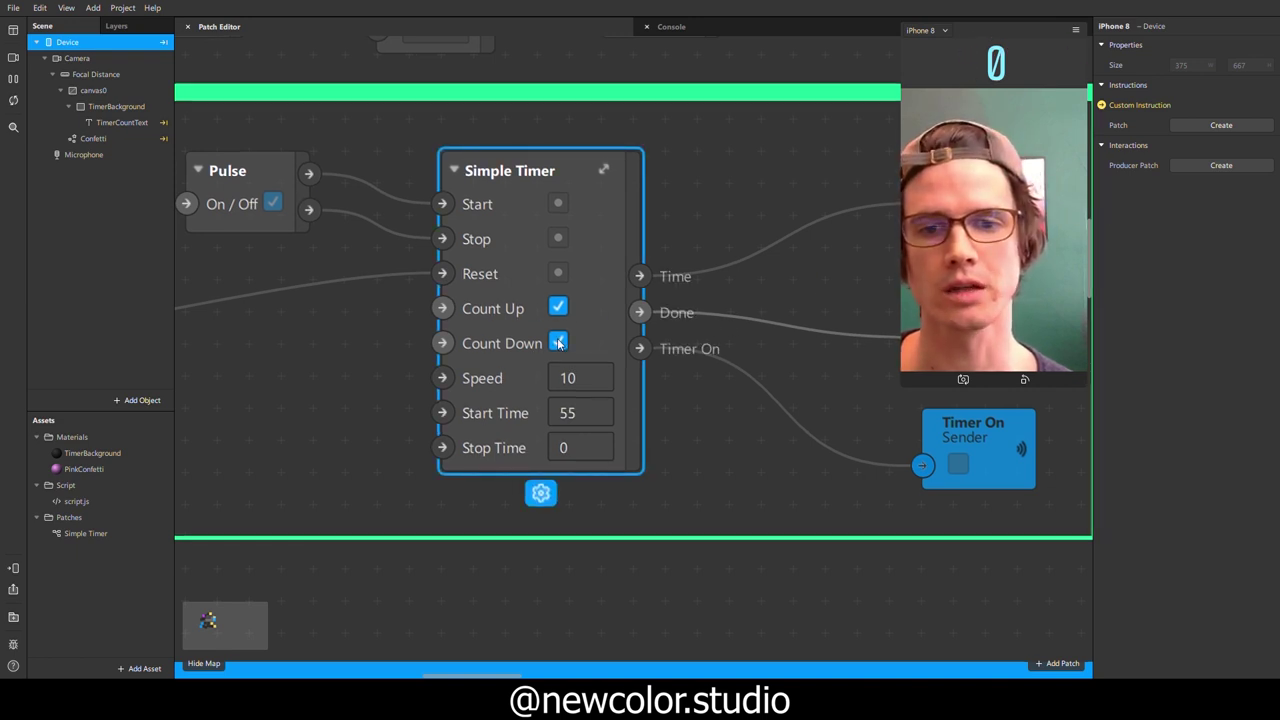
left_click(558, 343)
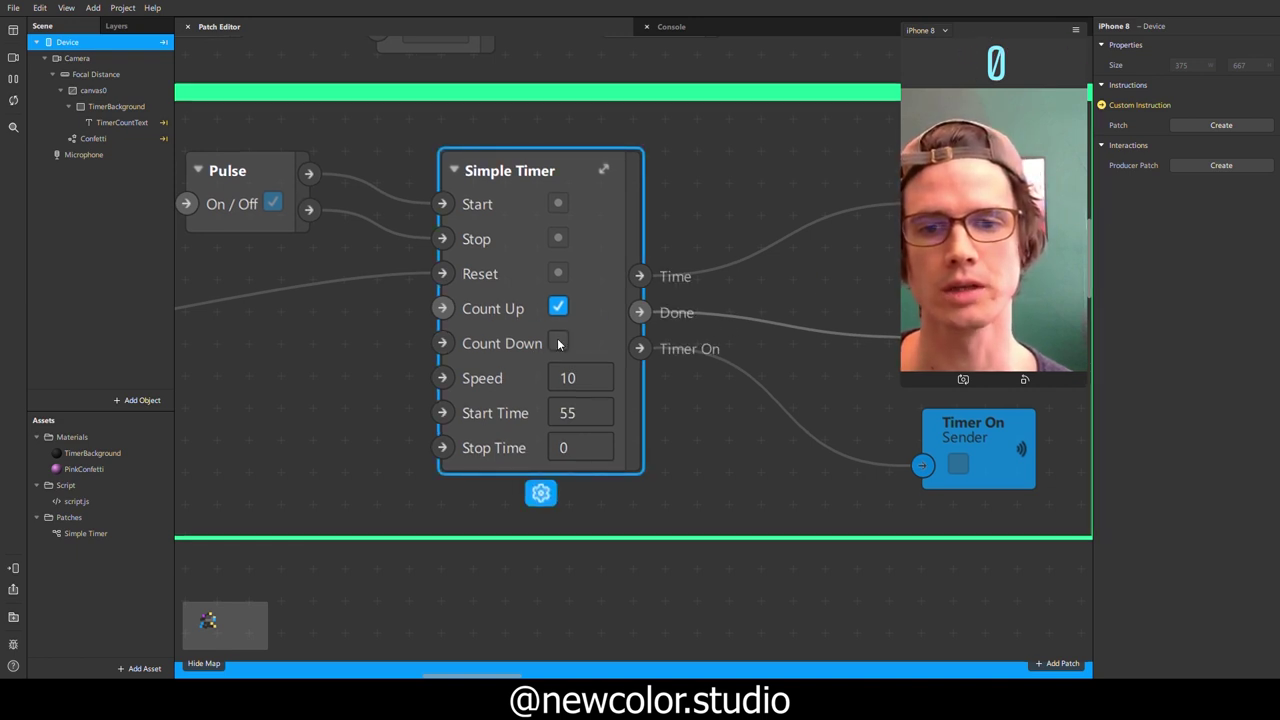
left_click(600, 420)
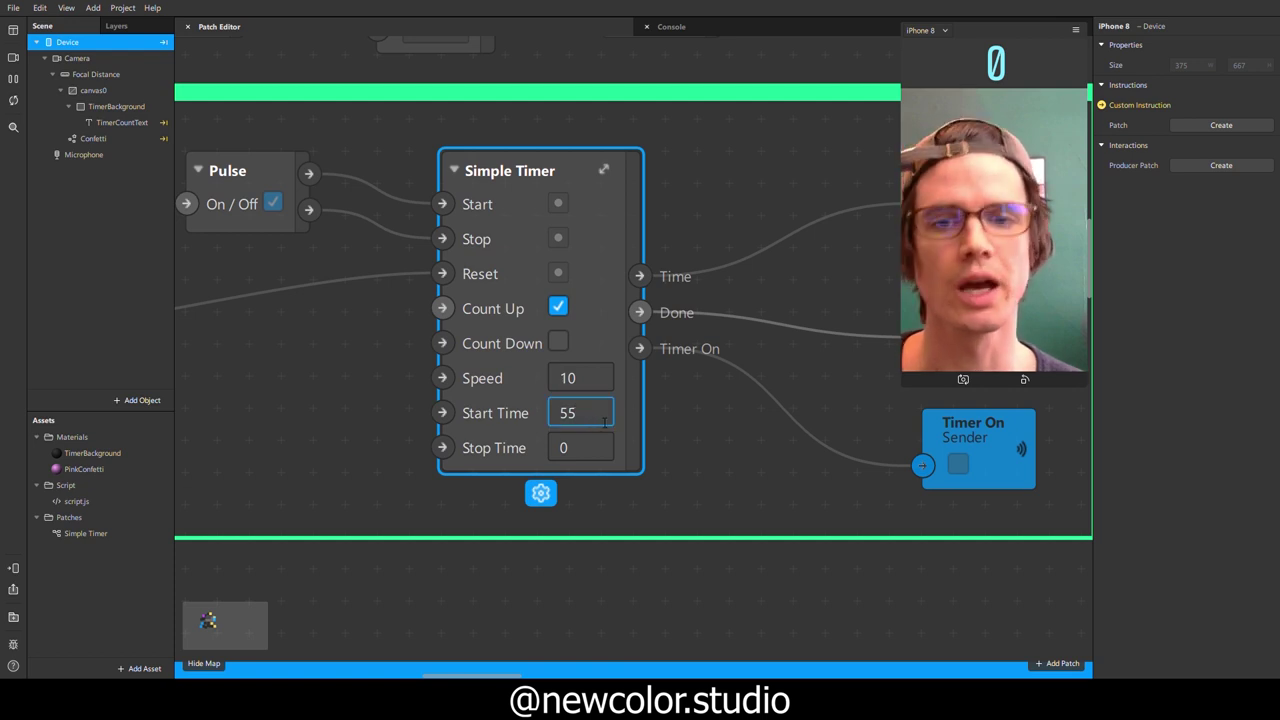
key("BackSpace")
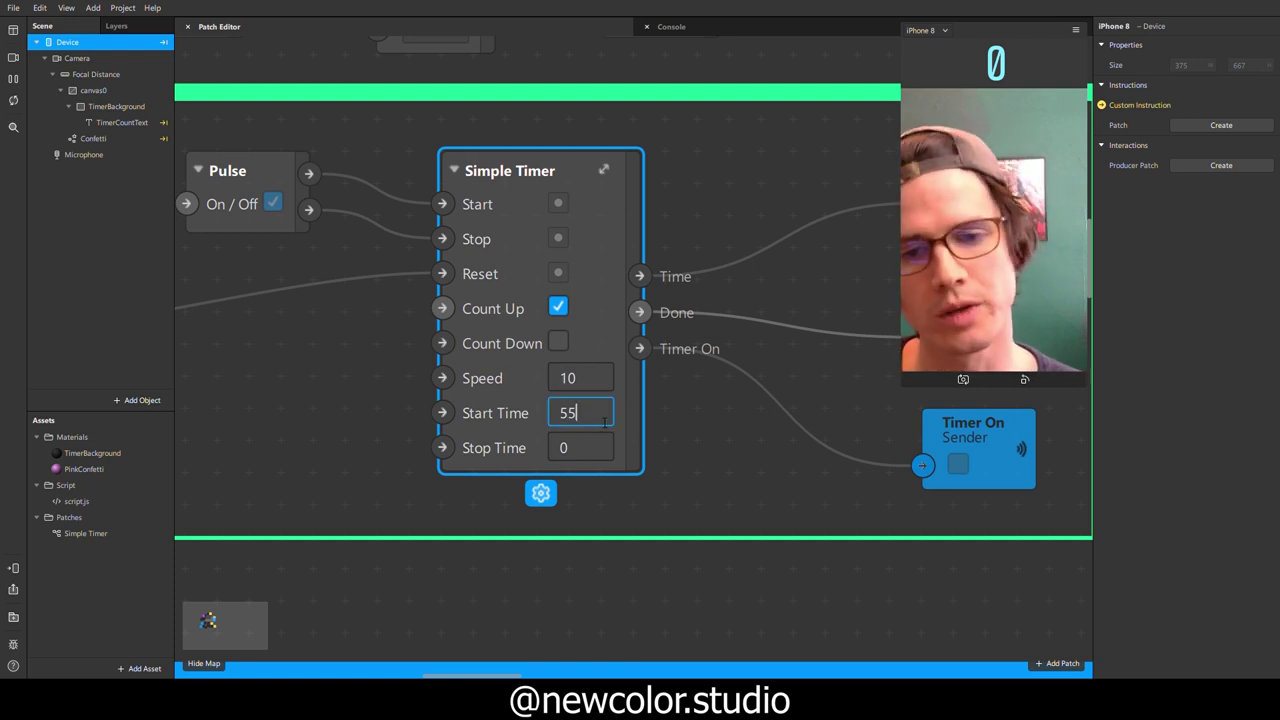
left_click(585, 450)
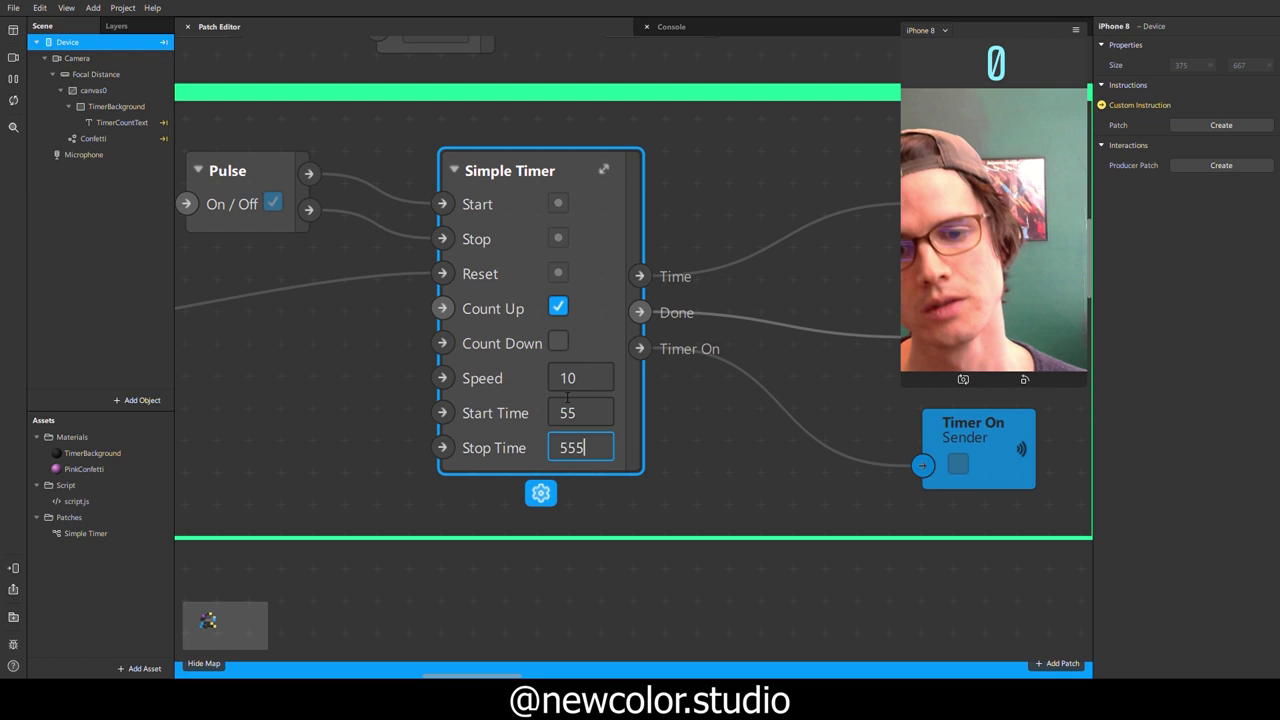
left_click(607, 417)
left_click(606, 385)
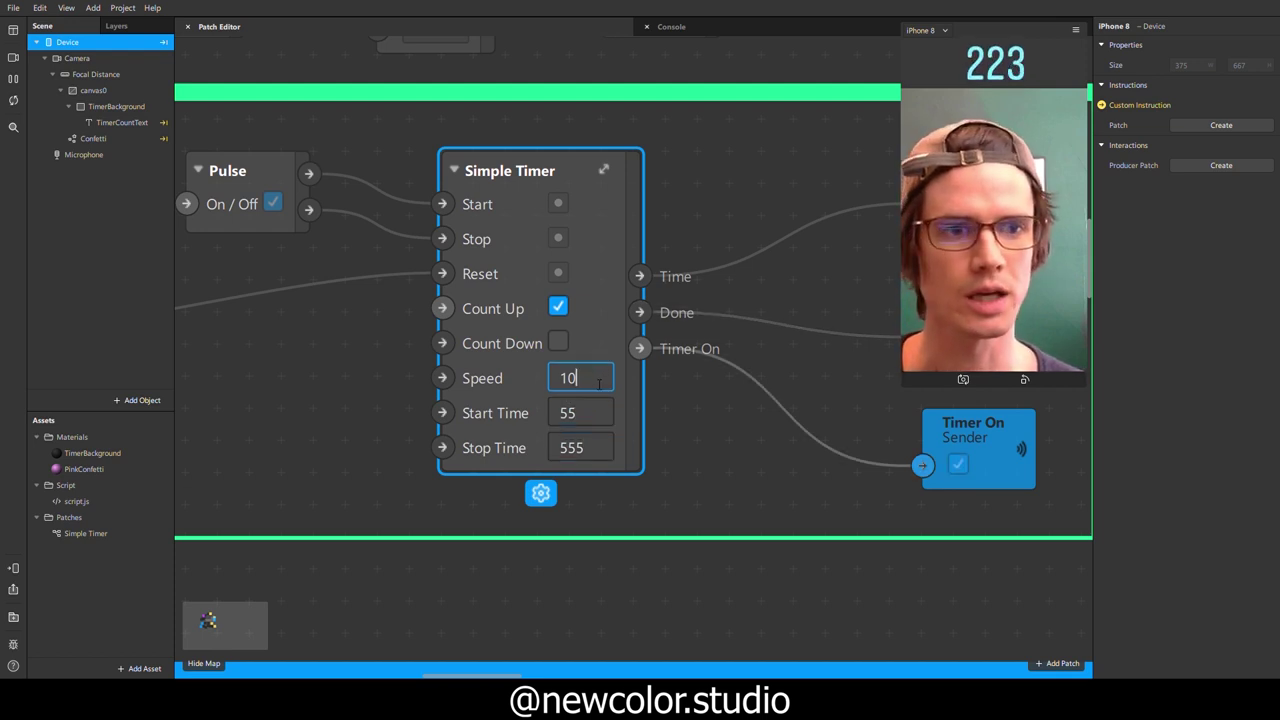
Step: Add a Loop Animation patch below the Pulse patch and set the Simple Timer's Speed to 1
left_click(1047, 664)
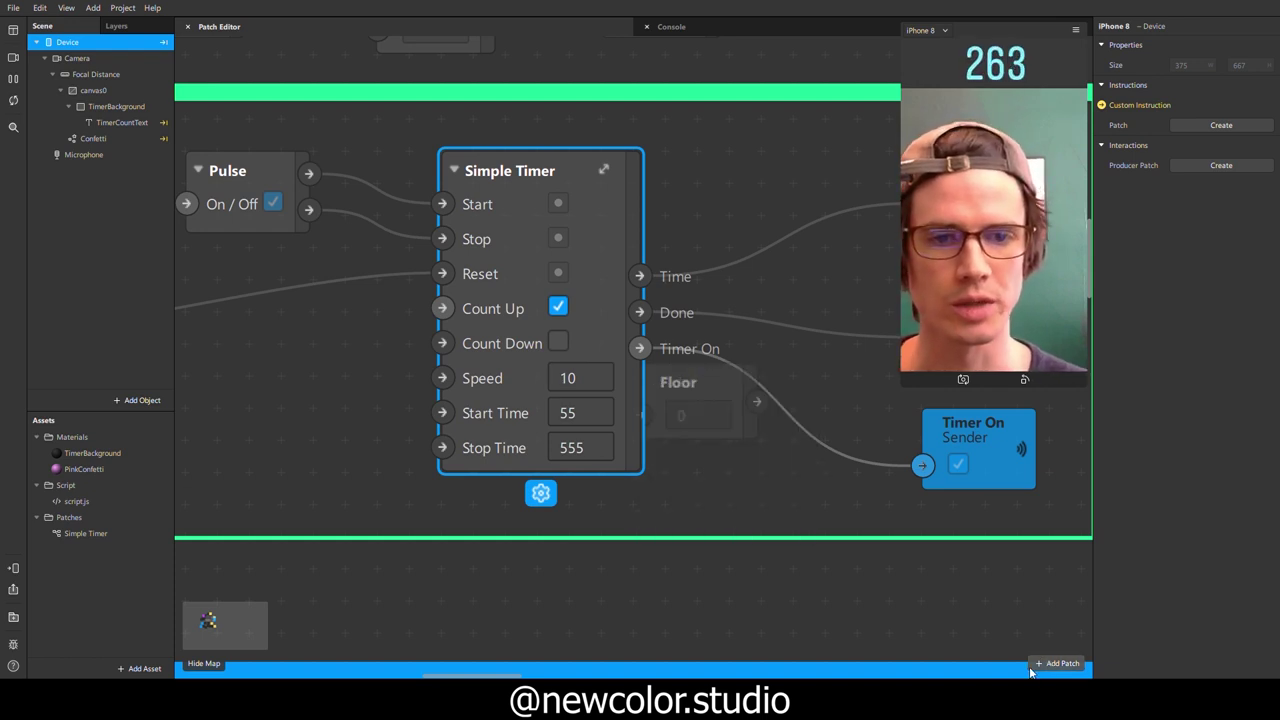
key("Return")
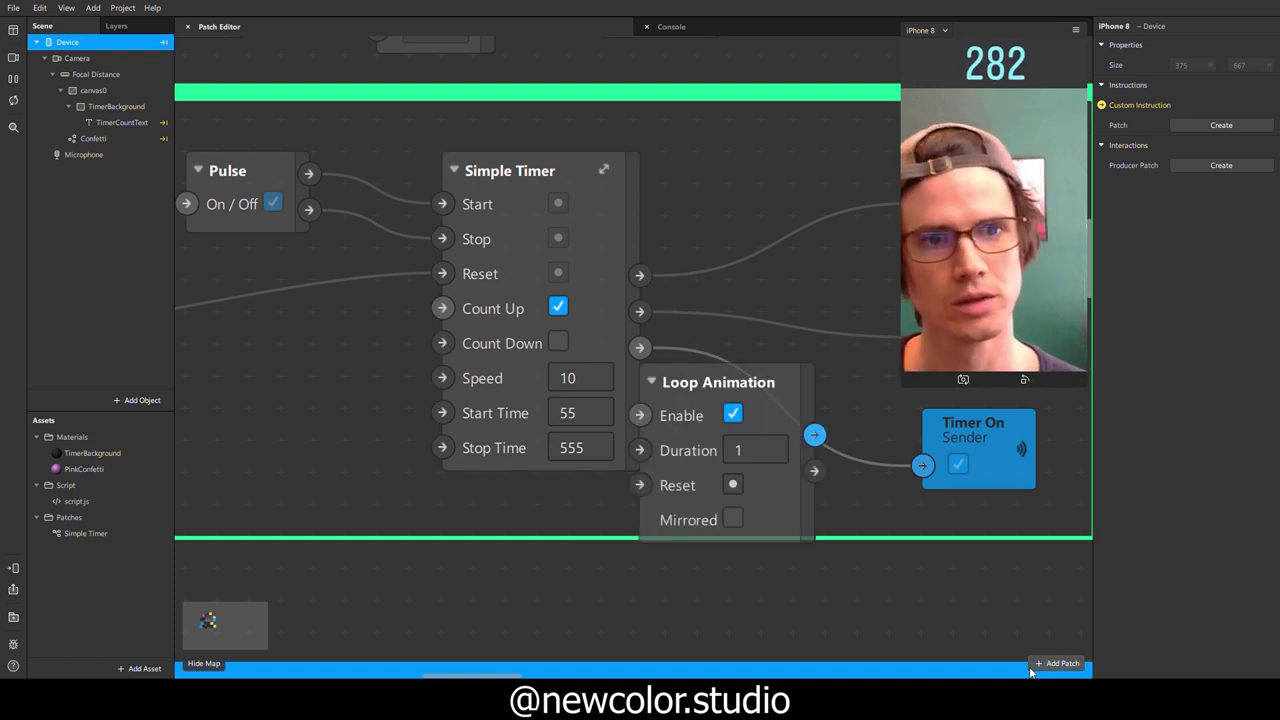
left_click_drag(695, 490, 269, 530)
scroll(478, 372, "down", 1)
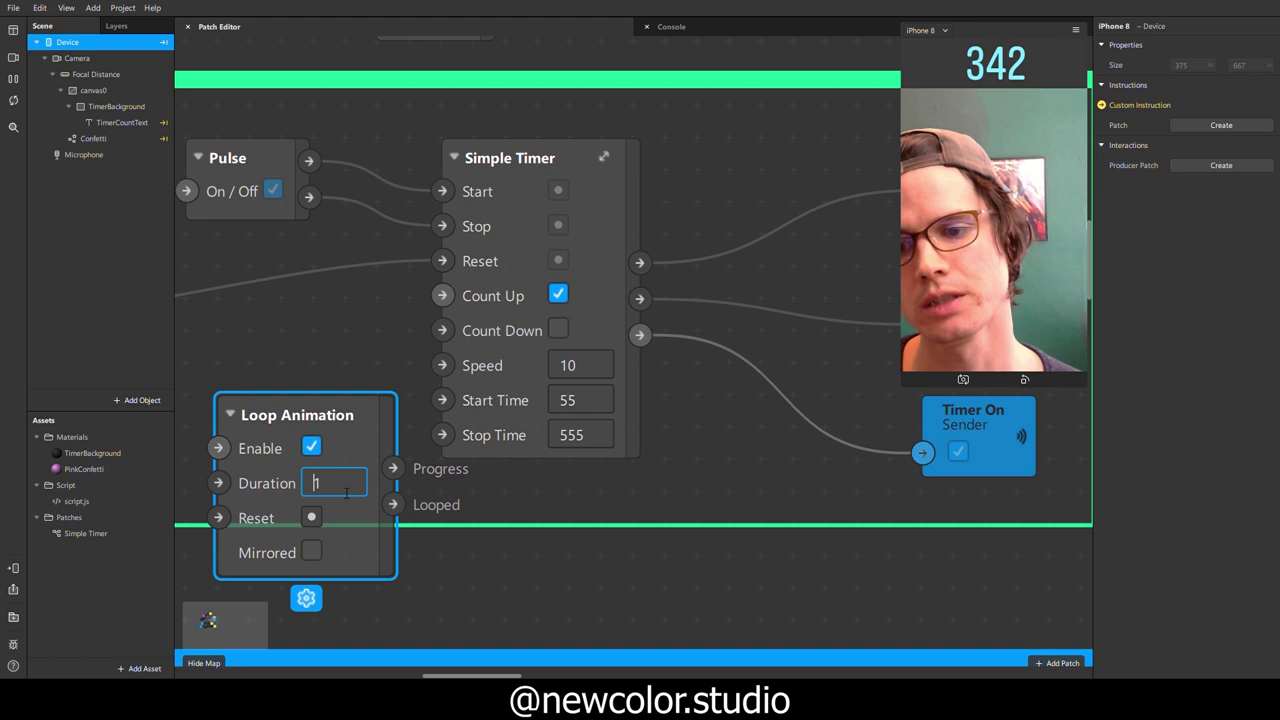
left_click(580, 367)
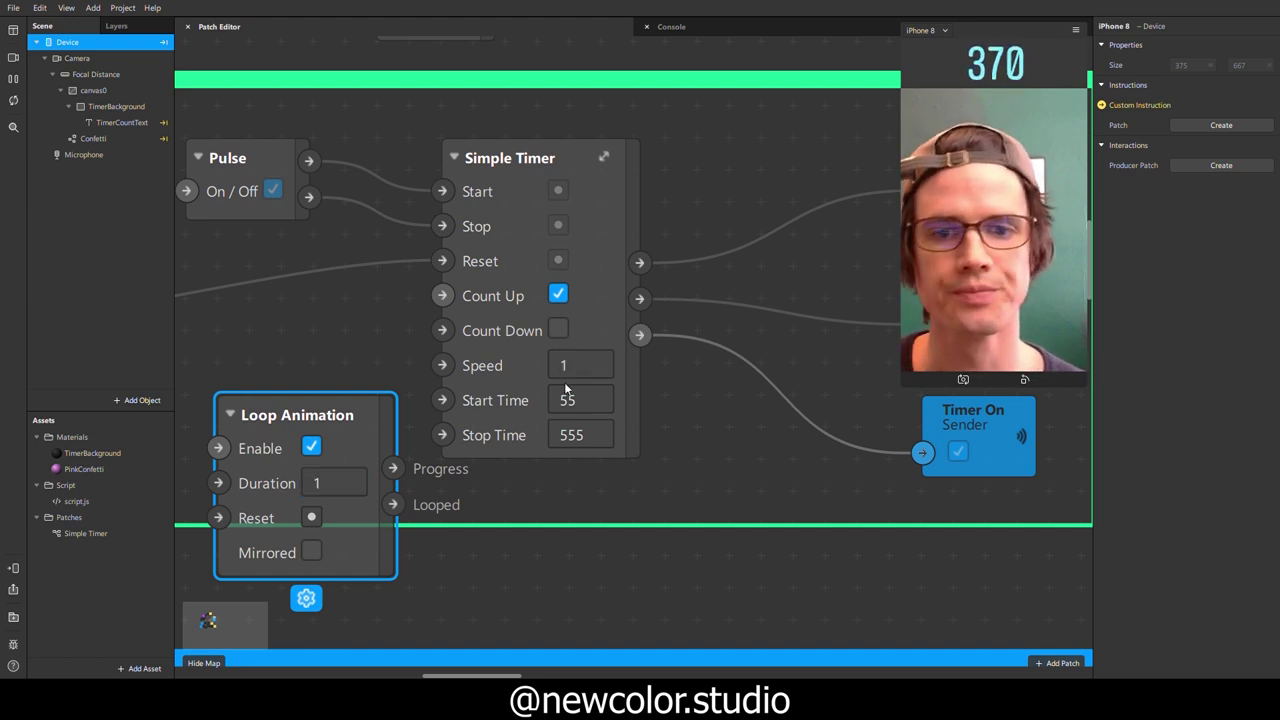
Step: Set the Loop Animation's Duration to 0.5 and delete the patch after inspecting its Looped output
left_click(333, 487)
key("BackSpace")
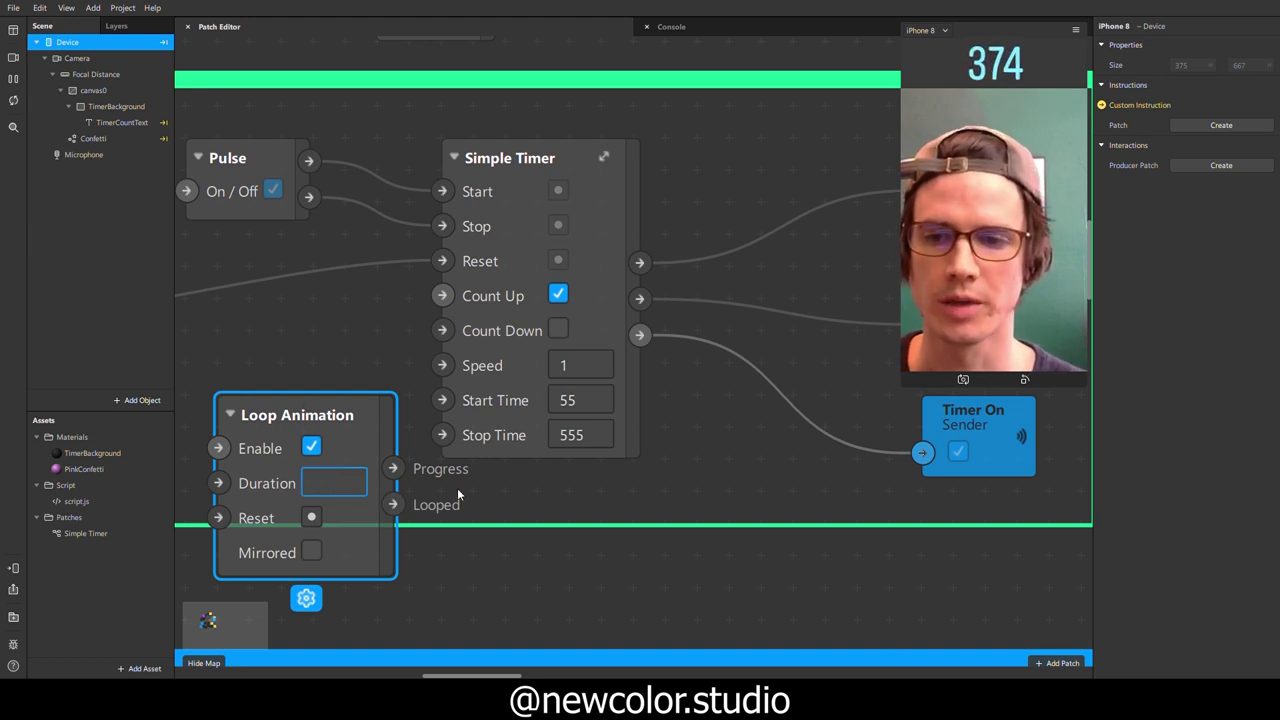
type("0")
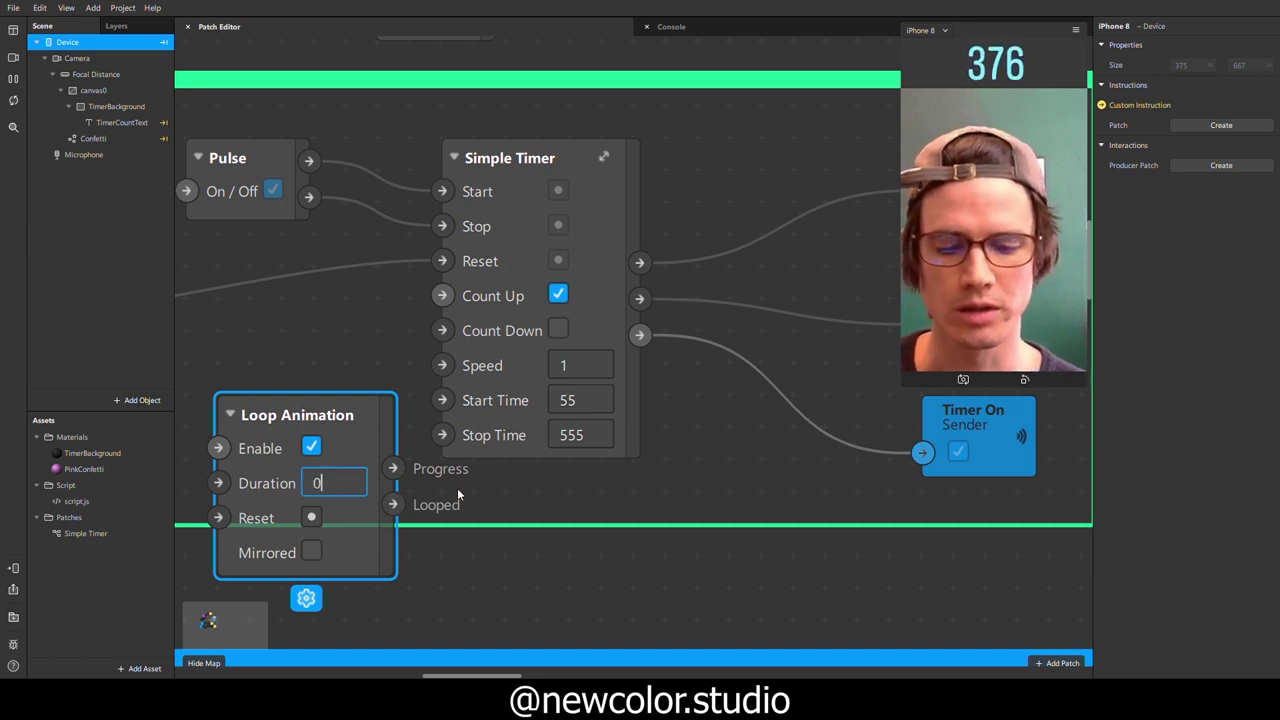
type(".5")
key("Return")
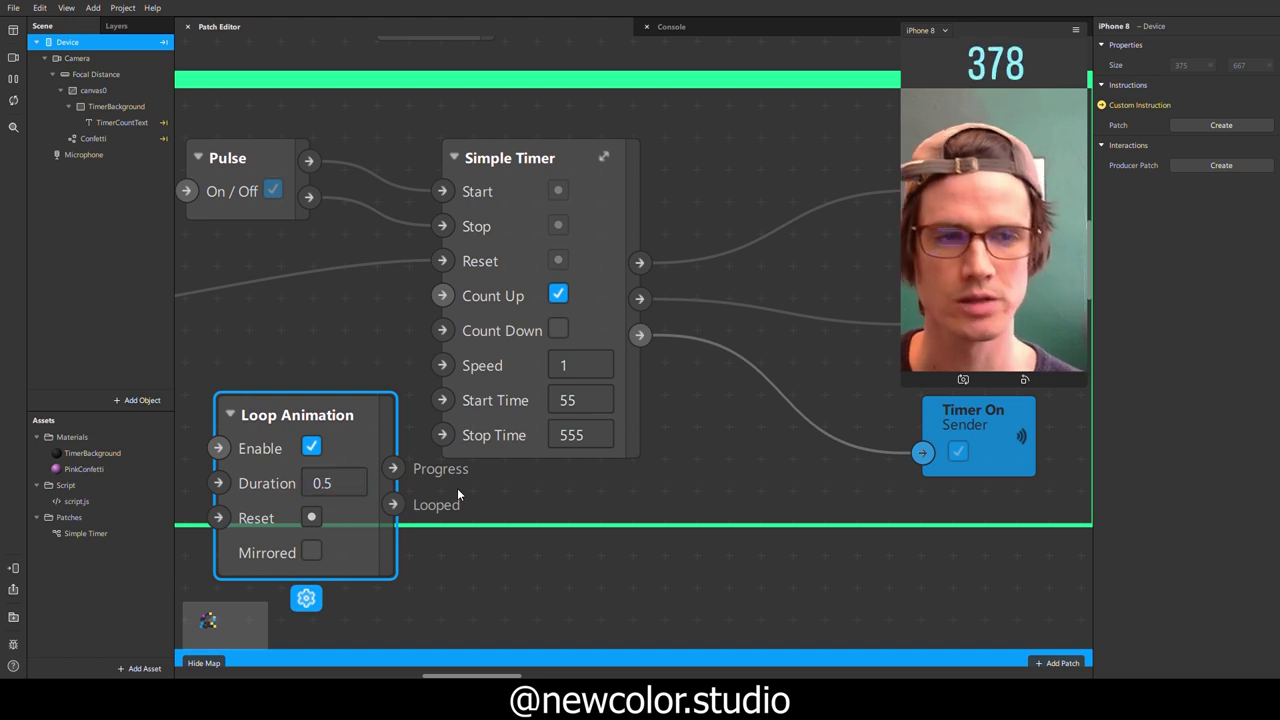
left_click_drag(395, 506, 429, 499)
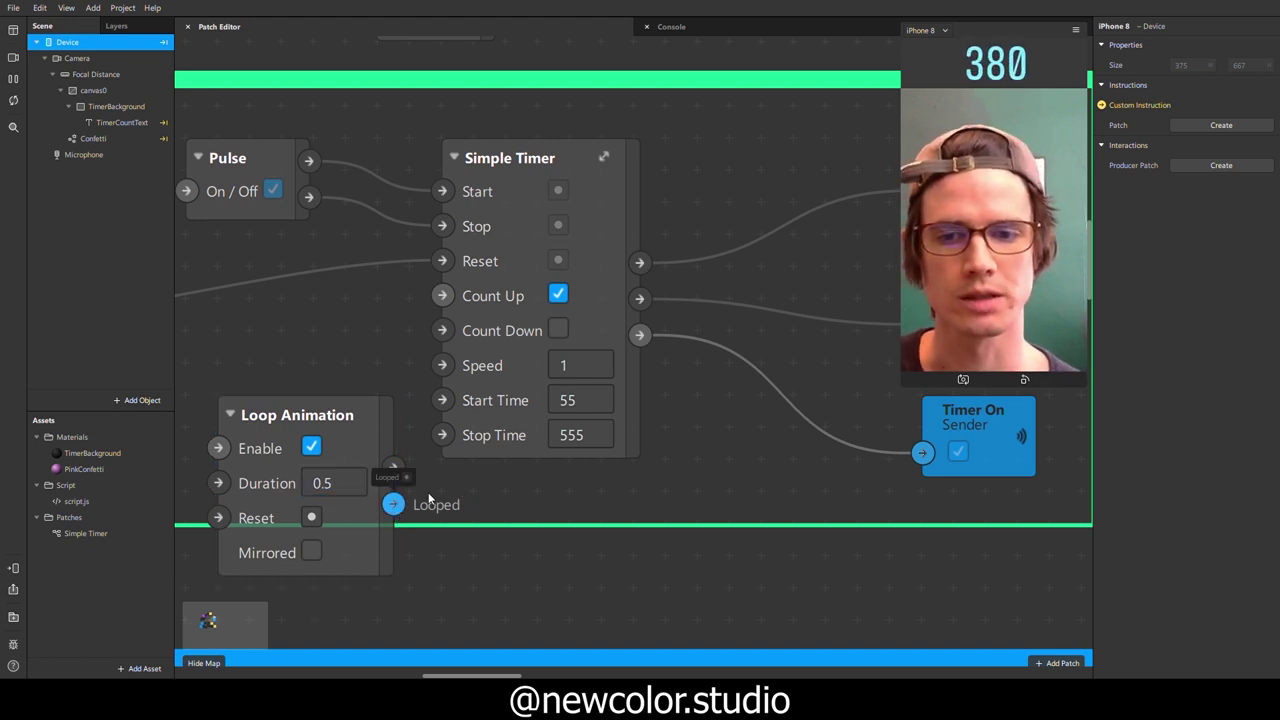
left_click(345, 422)
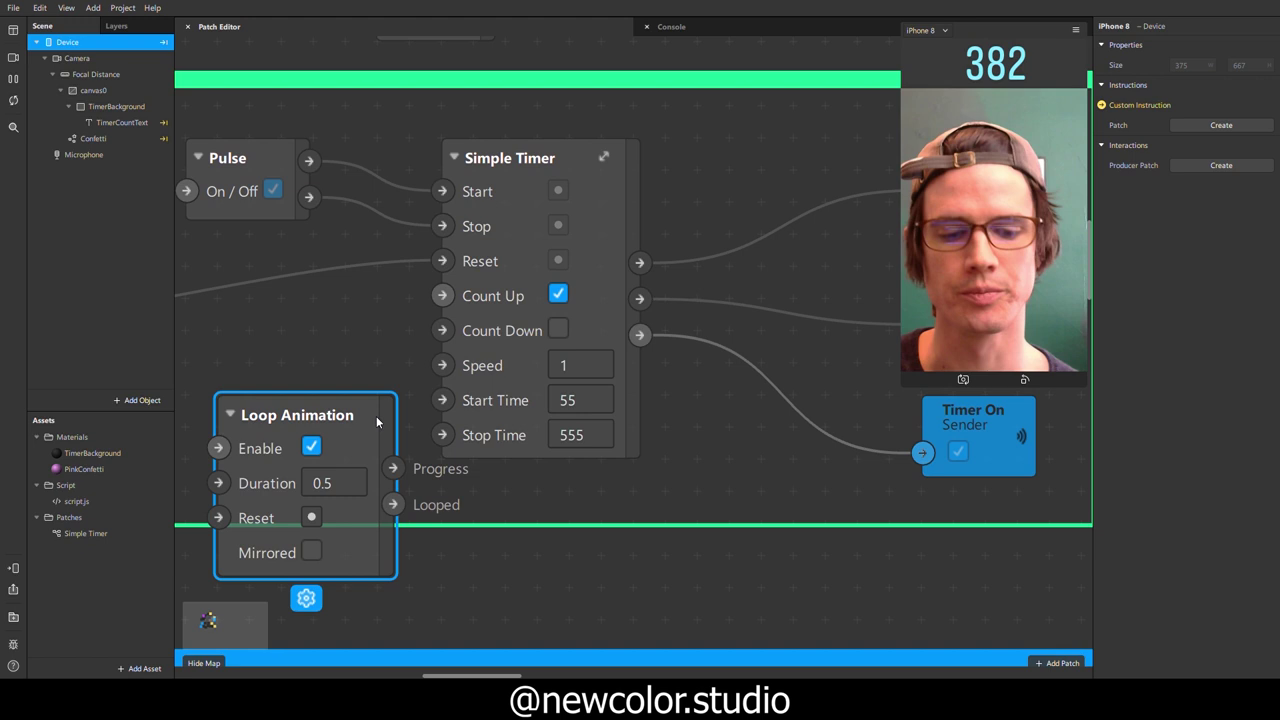
key("Delete")
Step: Configure the Simple Timer to Count Down at Speed 100 with Start Time 555 and Stop Time -555
left_click(611, 235)
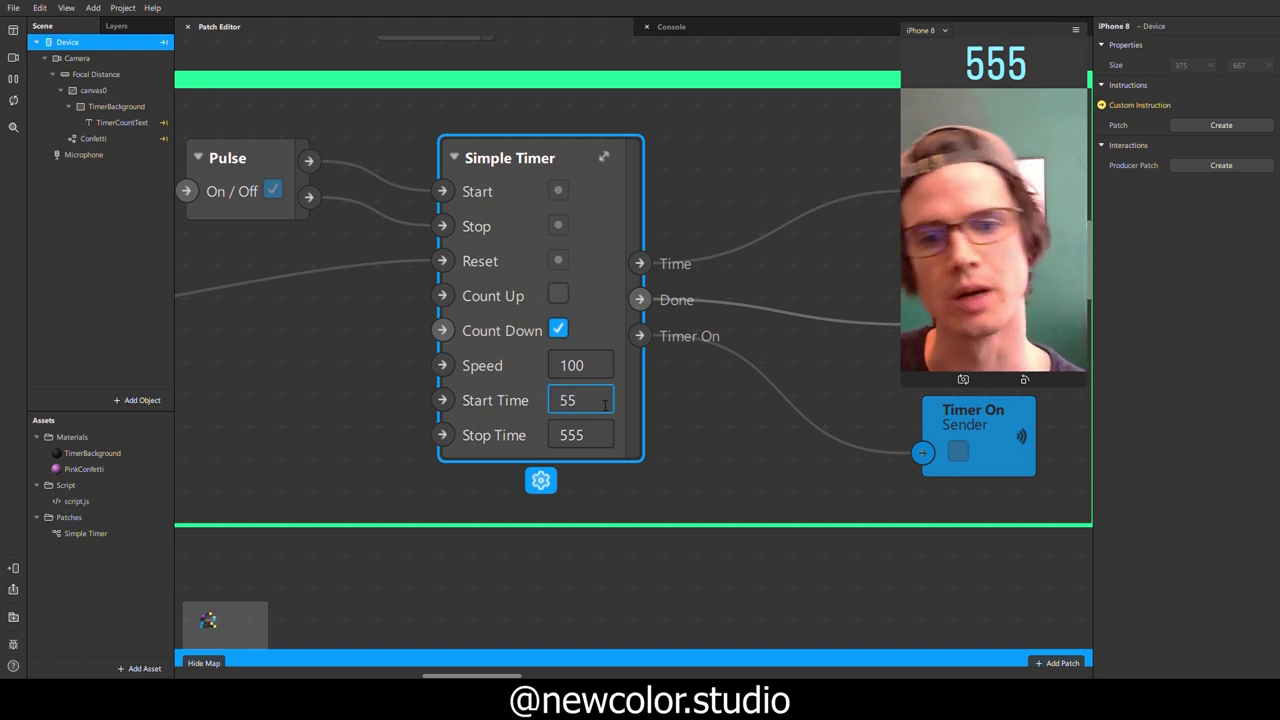
left_click(569, 438)
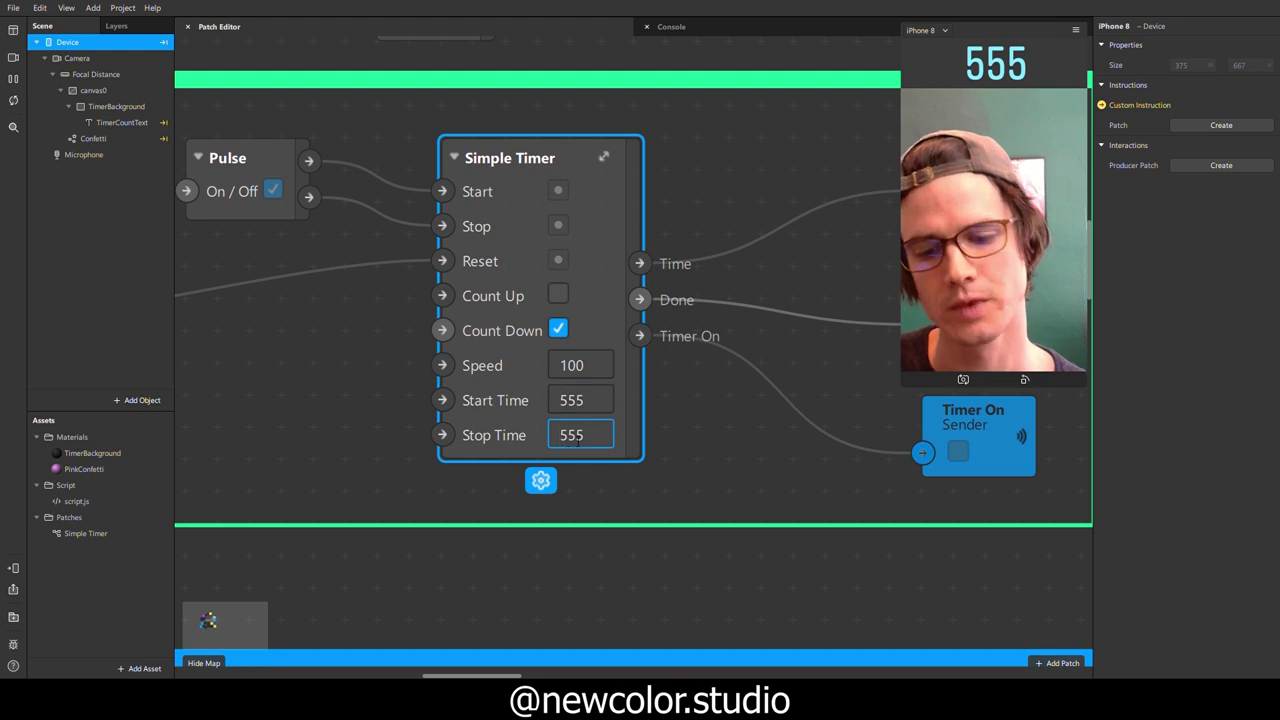
key("Return")
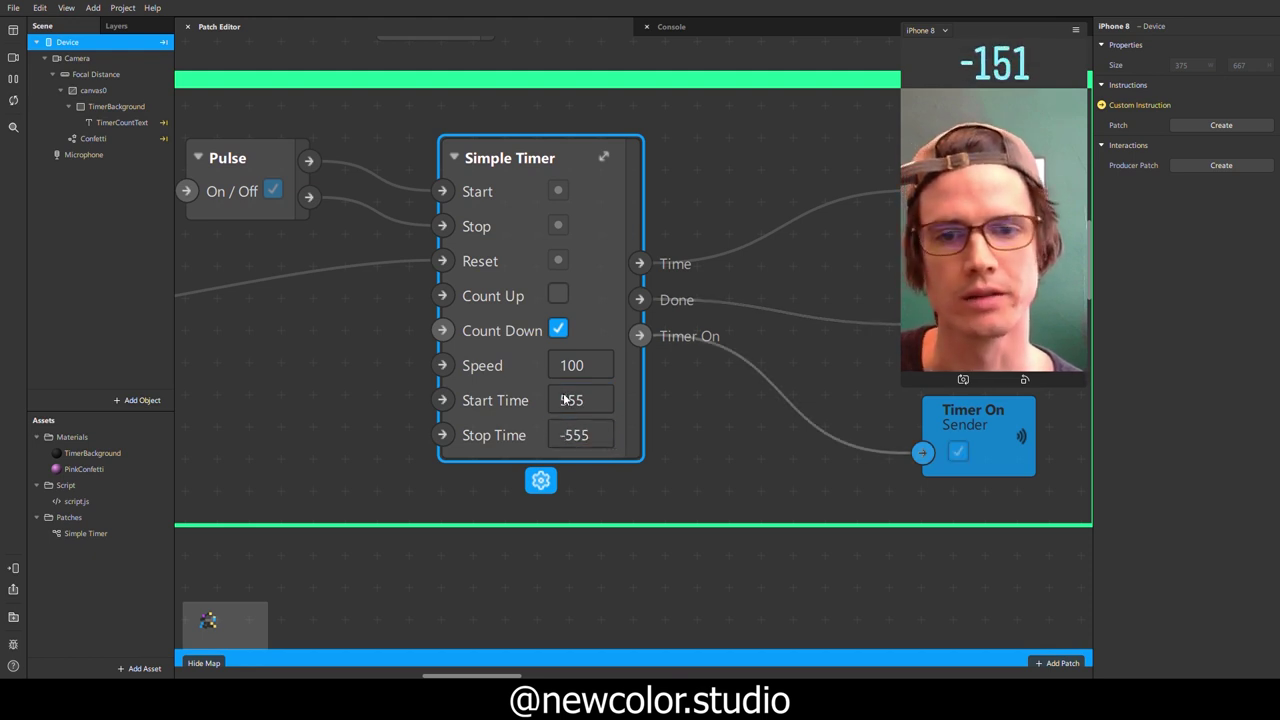
Step: Tap and hold the simulated screen to test resetting and restarting the countdown
left_click(1014, 257)
double_click(1028, 280)
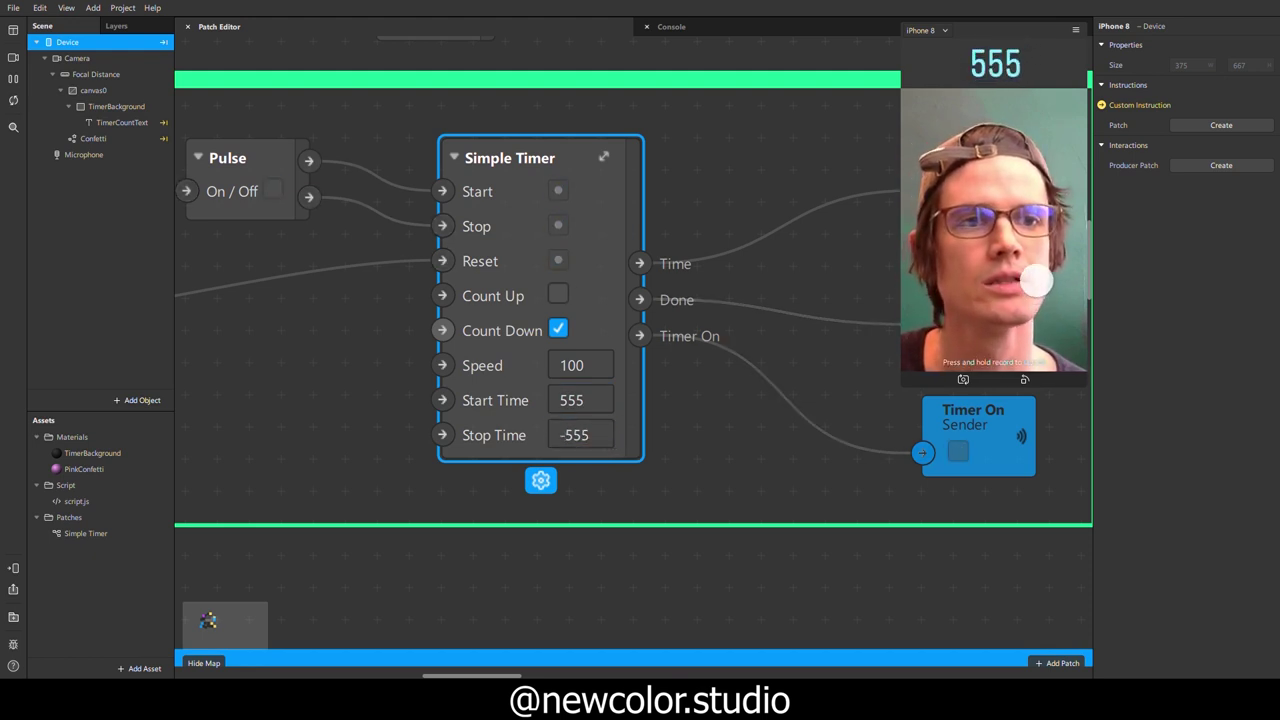
left_click(1034, 280)
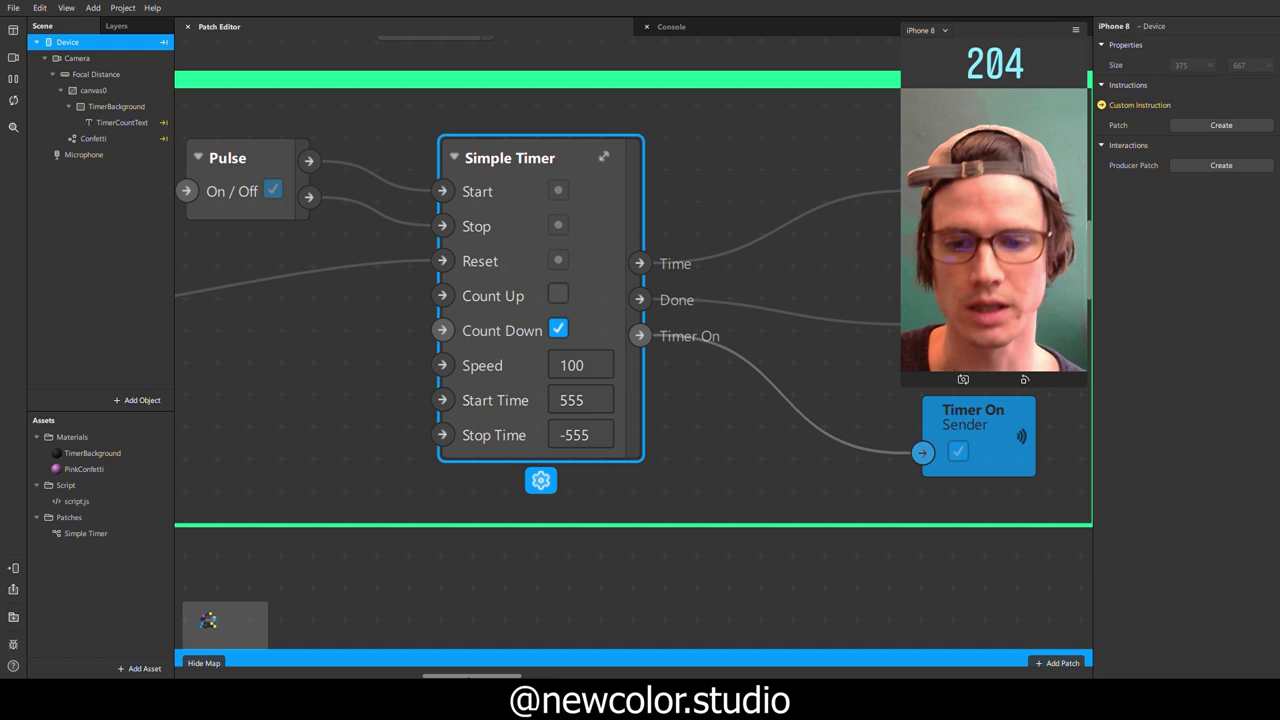
Step: Inspect the Simple Timer's Done and Timer On outputs and their sender patches as the countdown reaches its Stop Time
left_click_drag(468, 677, 495, 677)
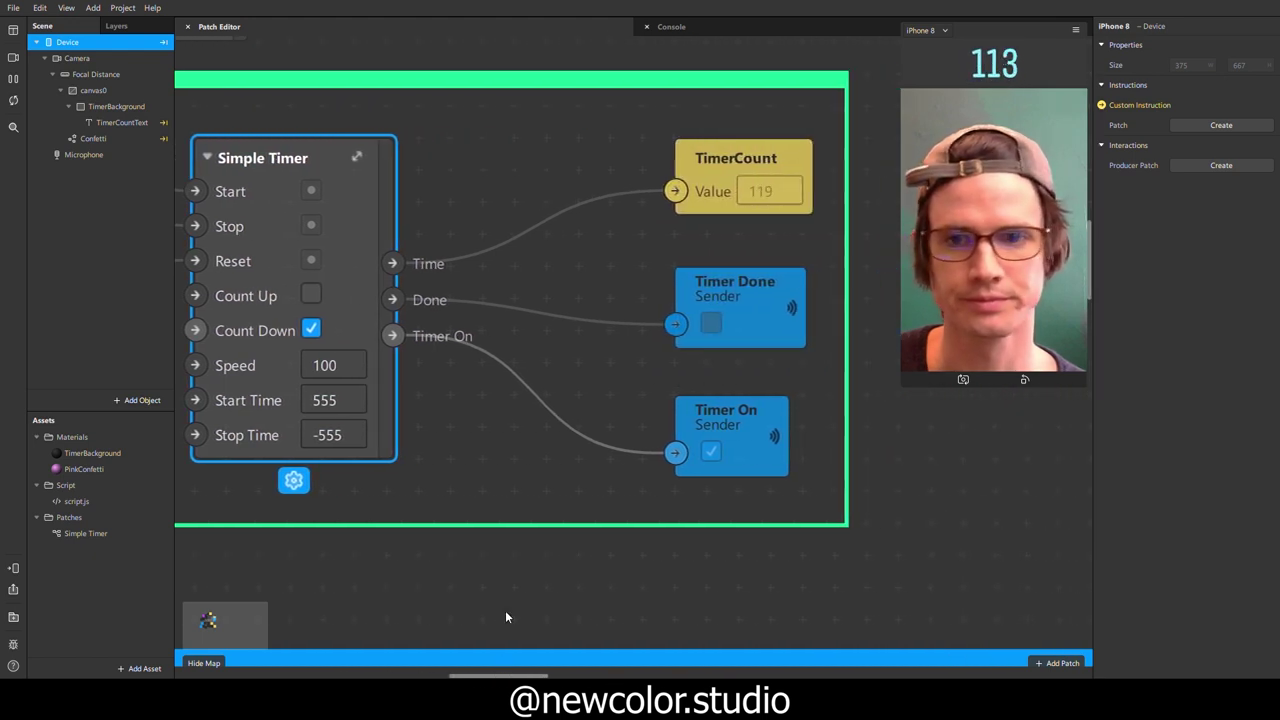
left_click(395, 302)
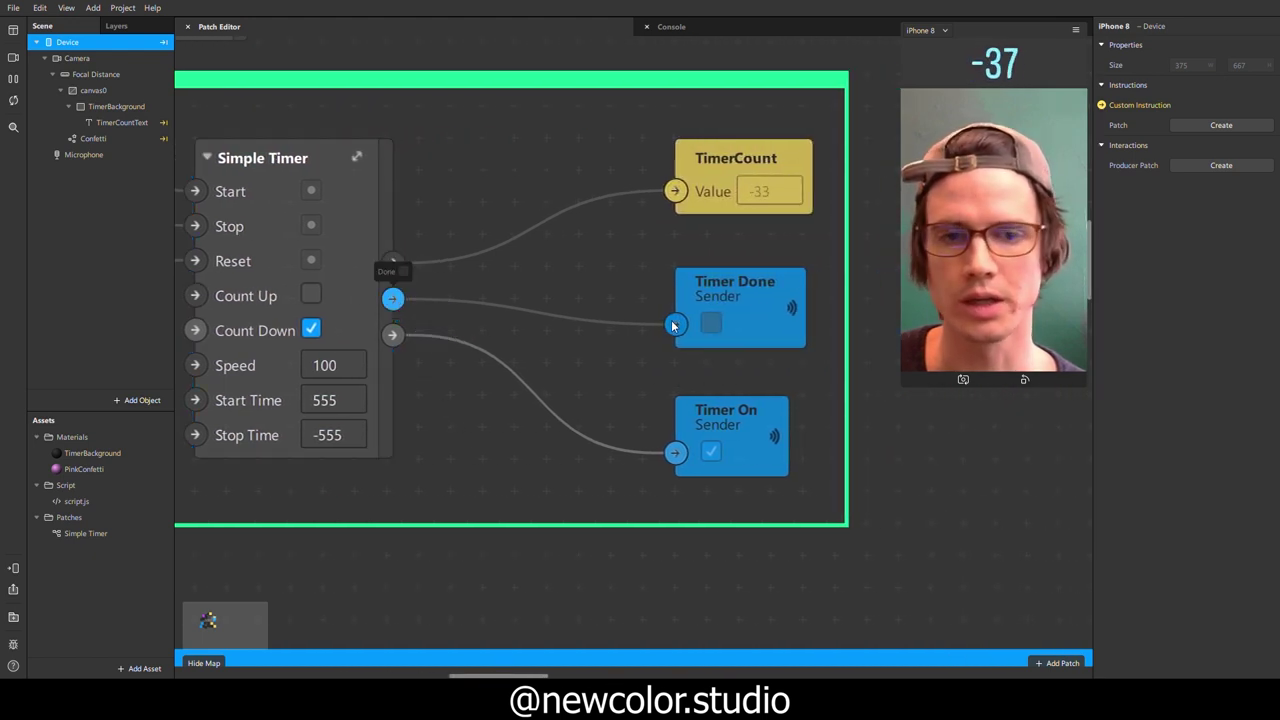
left_click_drag(673, 325, 673, 325)
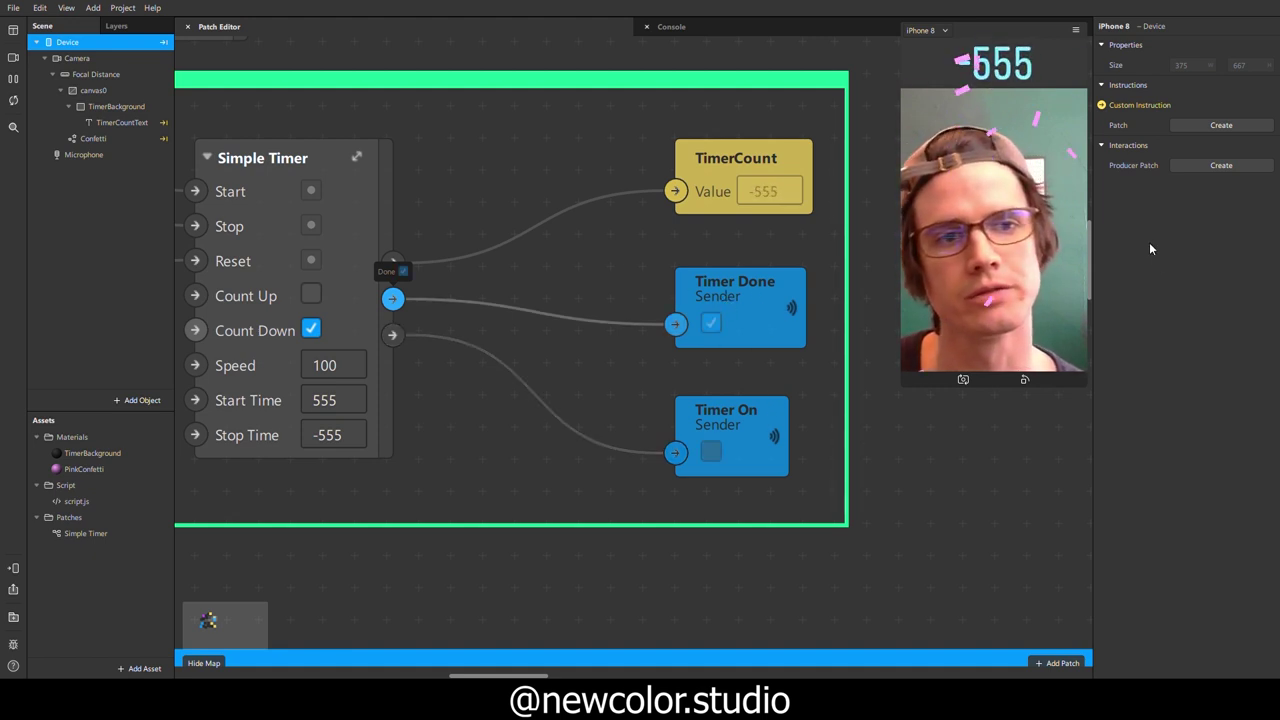
scroll(692, 561, "down", 4)
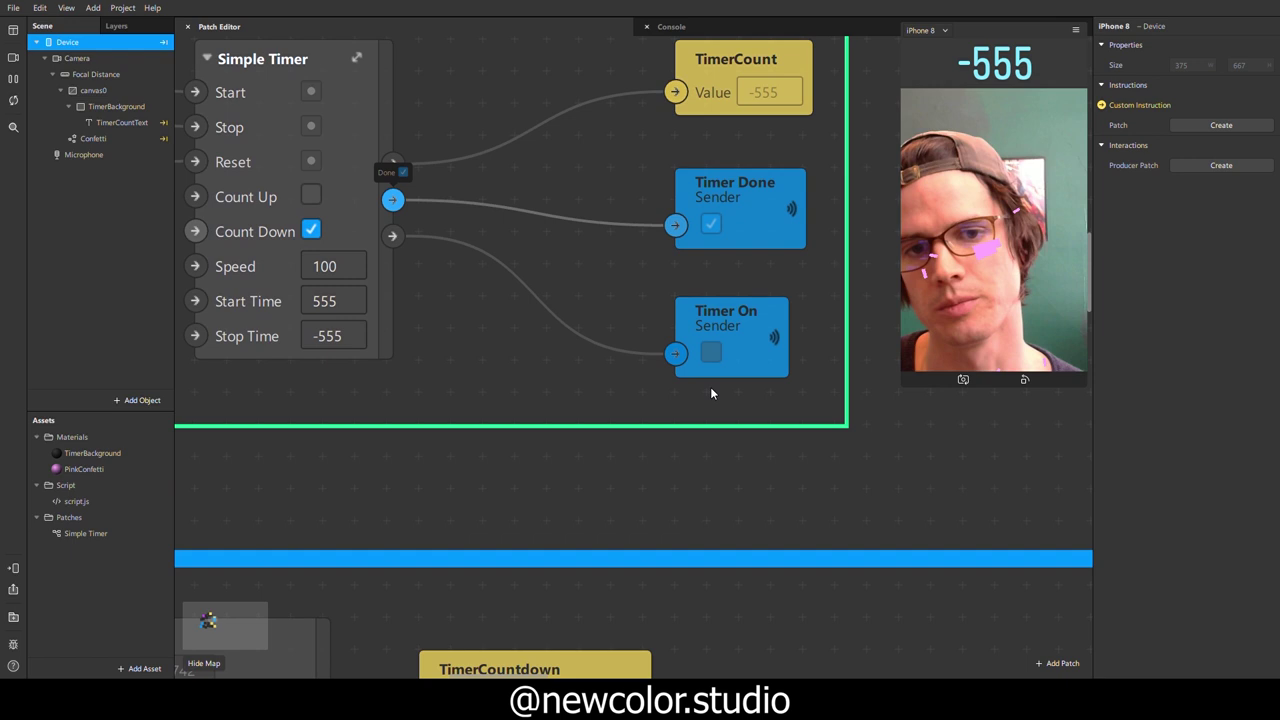
scroll(711, 393, "up", 3)
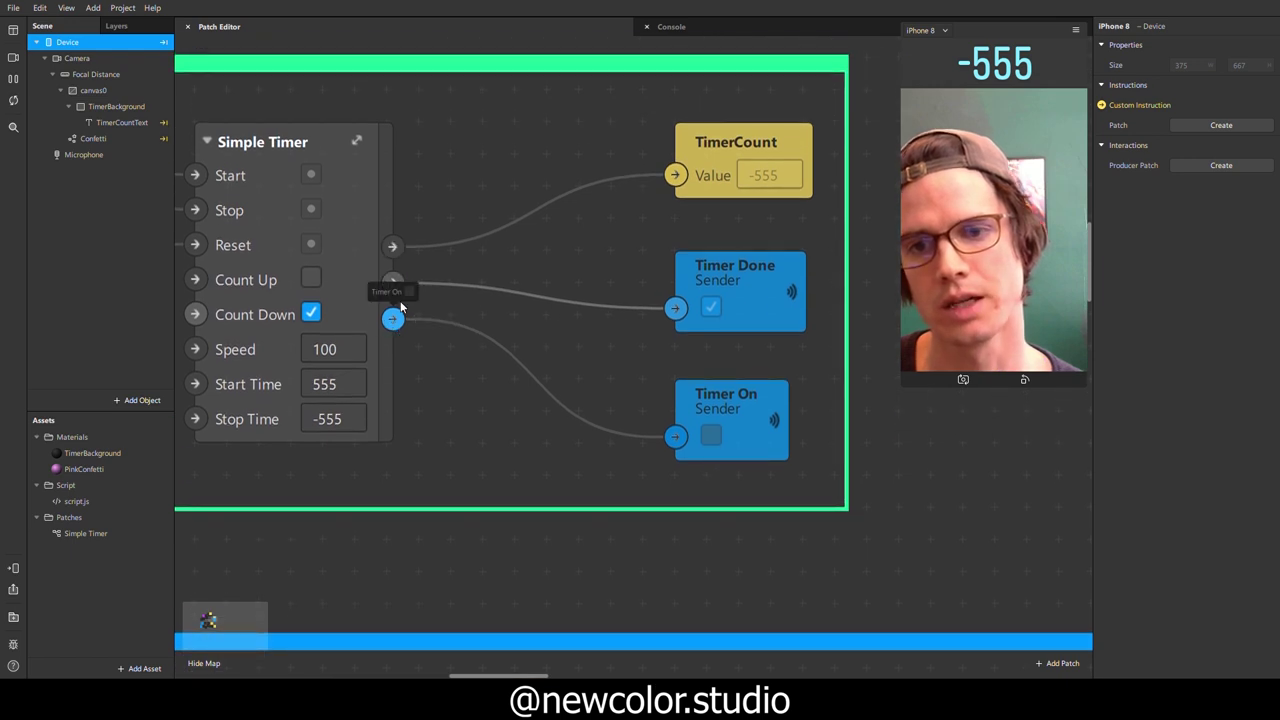
Step: Reset and restart the countdown on the simulated screen to check the Timer On output while the timer runs
left_click(1033, 303)
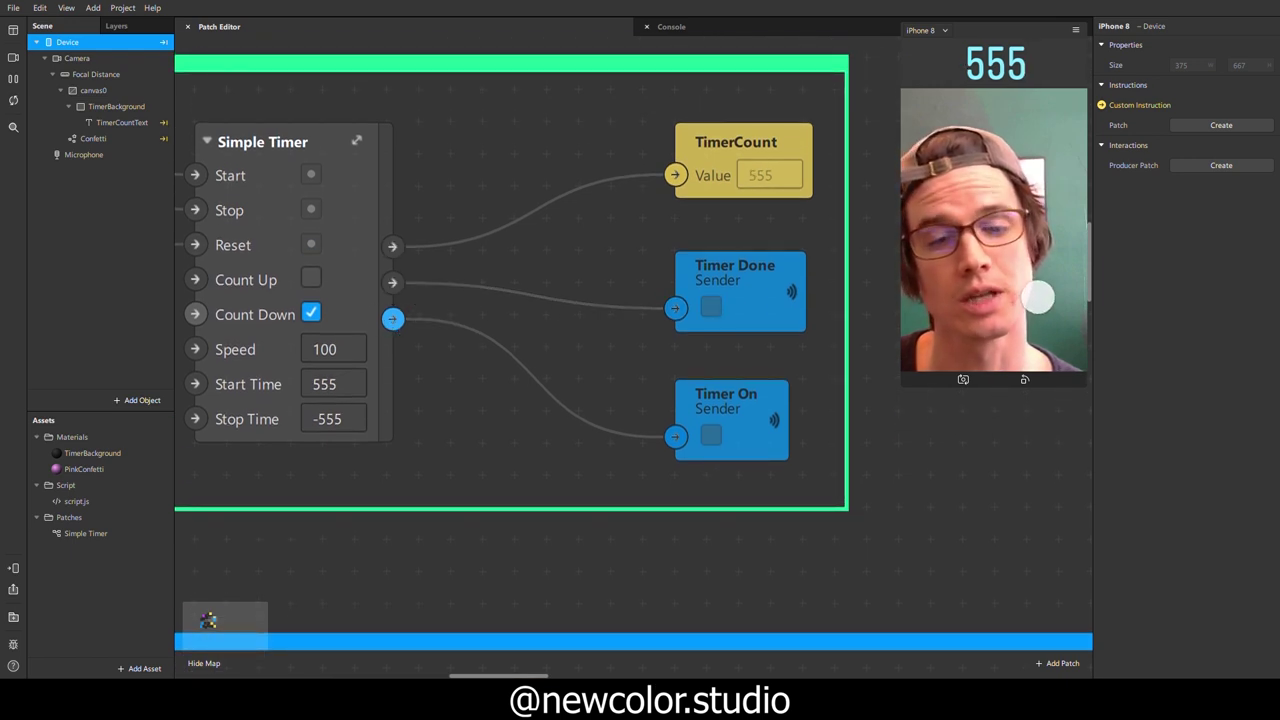
left_click(1038, 297)
scroll(850, 490, "down", 1)
scroll(785, 560, "down", 1, "ctrl")
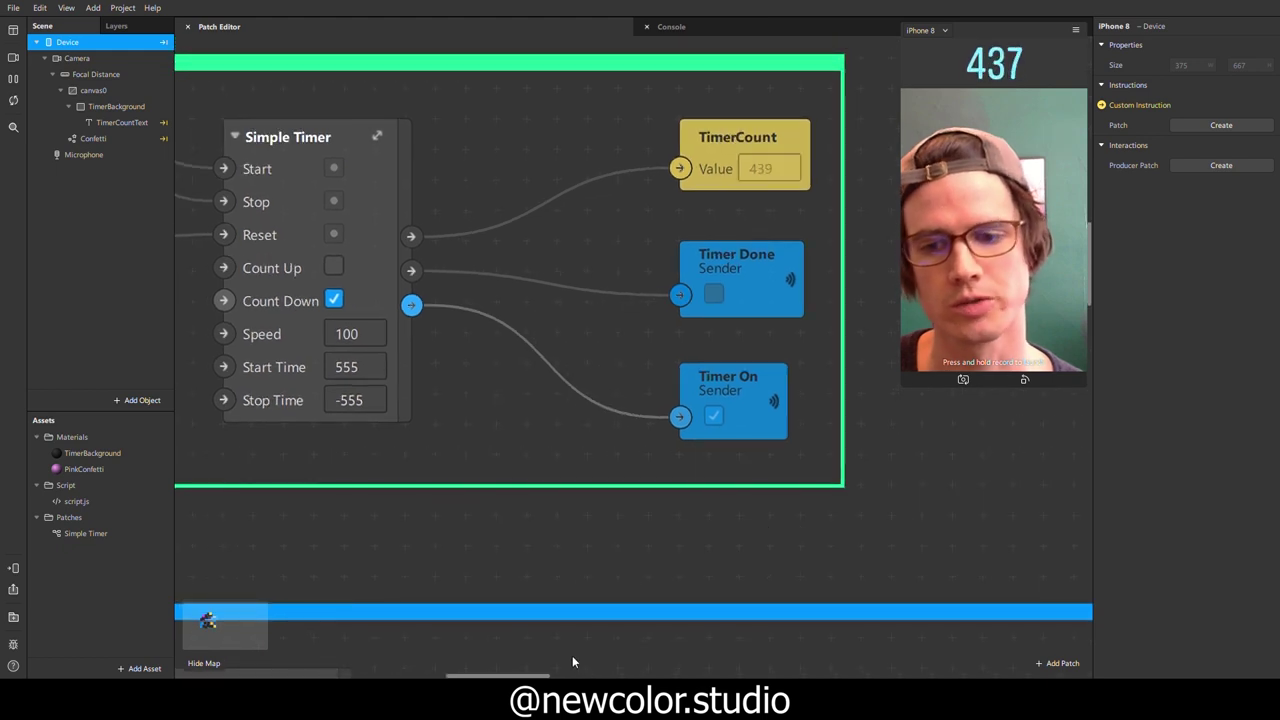
Step: Examine how Timer On drives the Pulsate Timer 2D Scale group and Timer Done drives the Confetti Celebration group
scroll(572, 655, "down", 3)
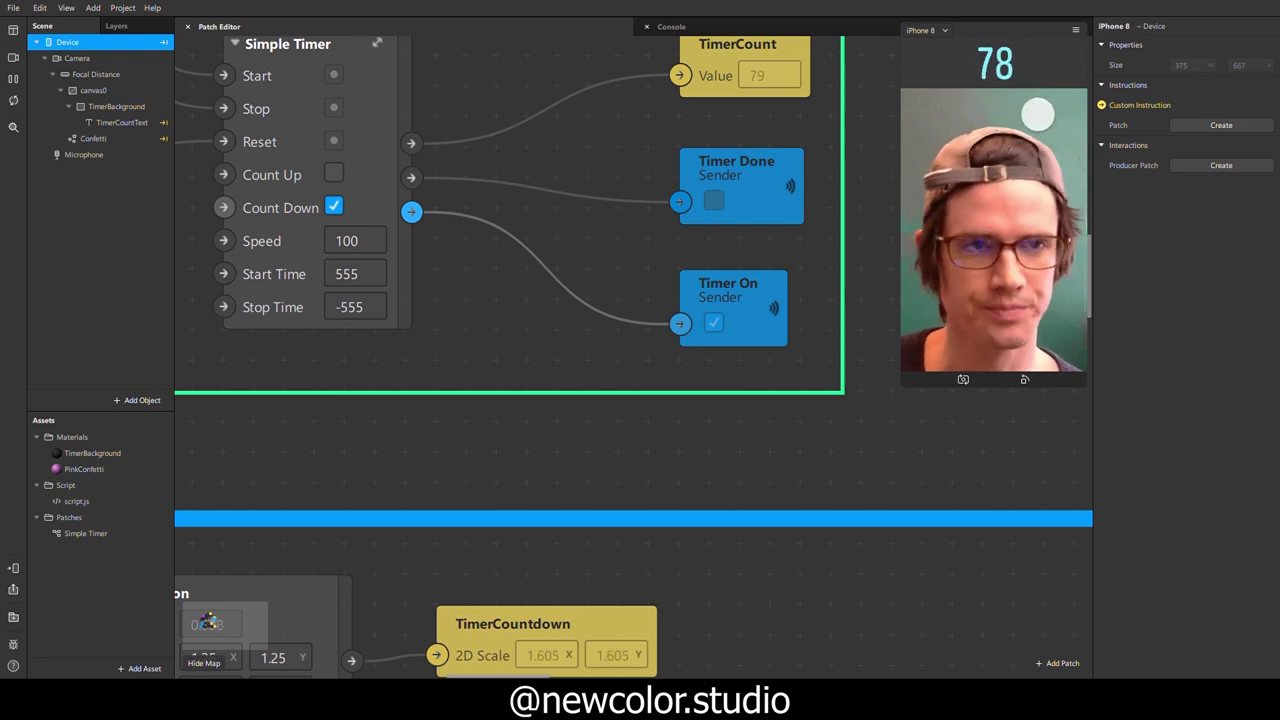
scroll(590, 580, "down", 2)
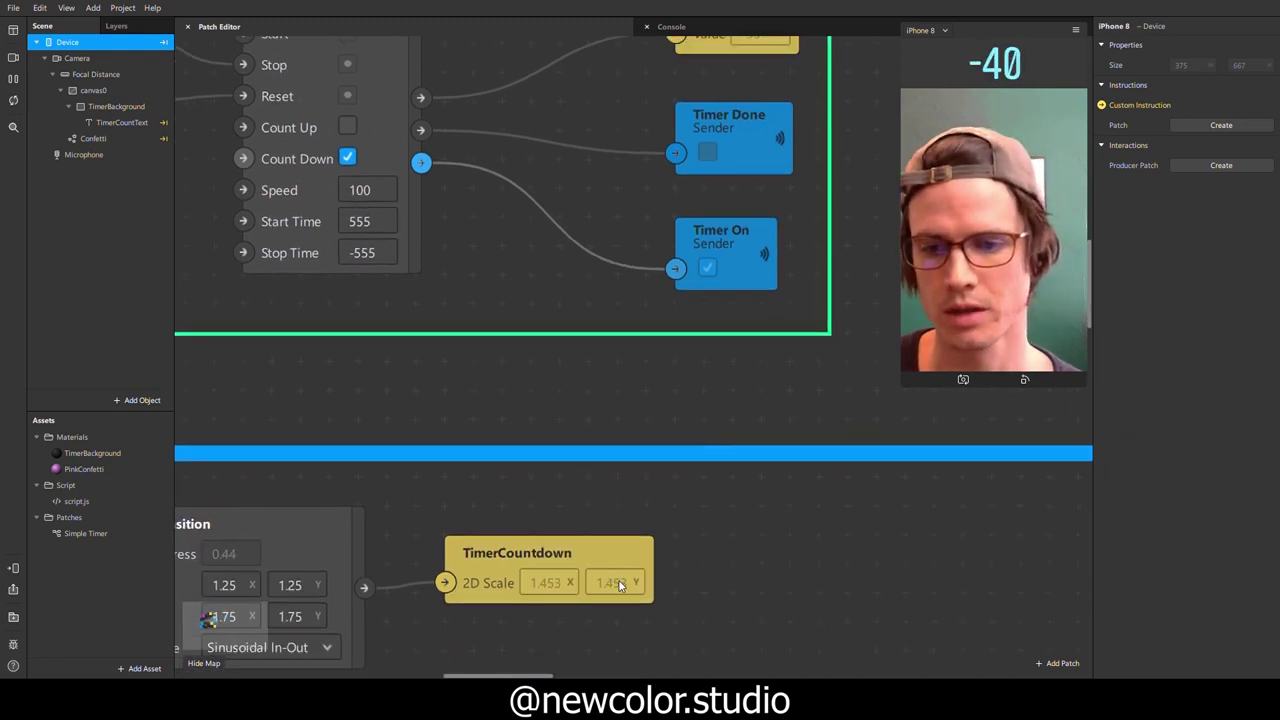
scroll(620, 585, "down", 6)
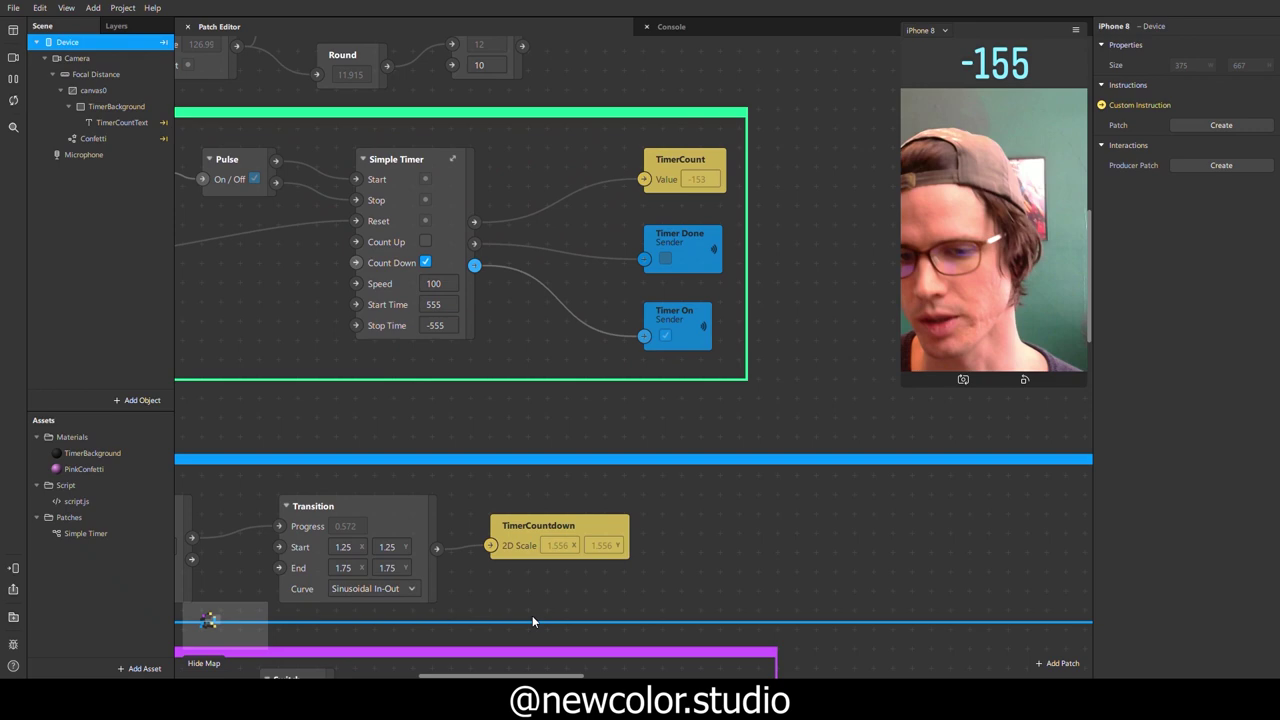
scroll(533, 619, "down", 2)
left_click_drag(544, 674, 497, 674)
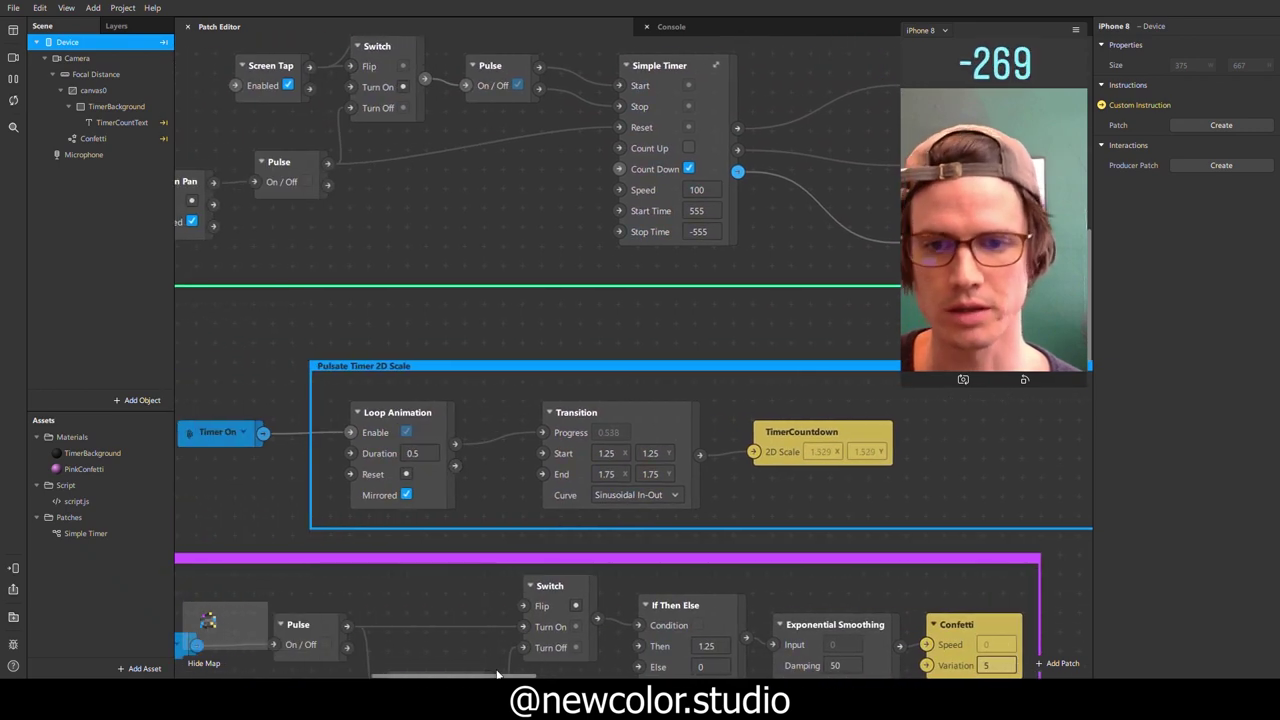
scroll(578, 527, "down", 3, "ctrl")
scroll(578, 527, "down", 4)
scroll(578, 527, "up", 2)
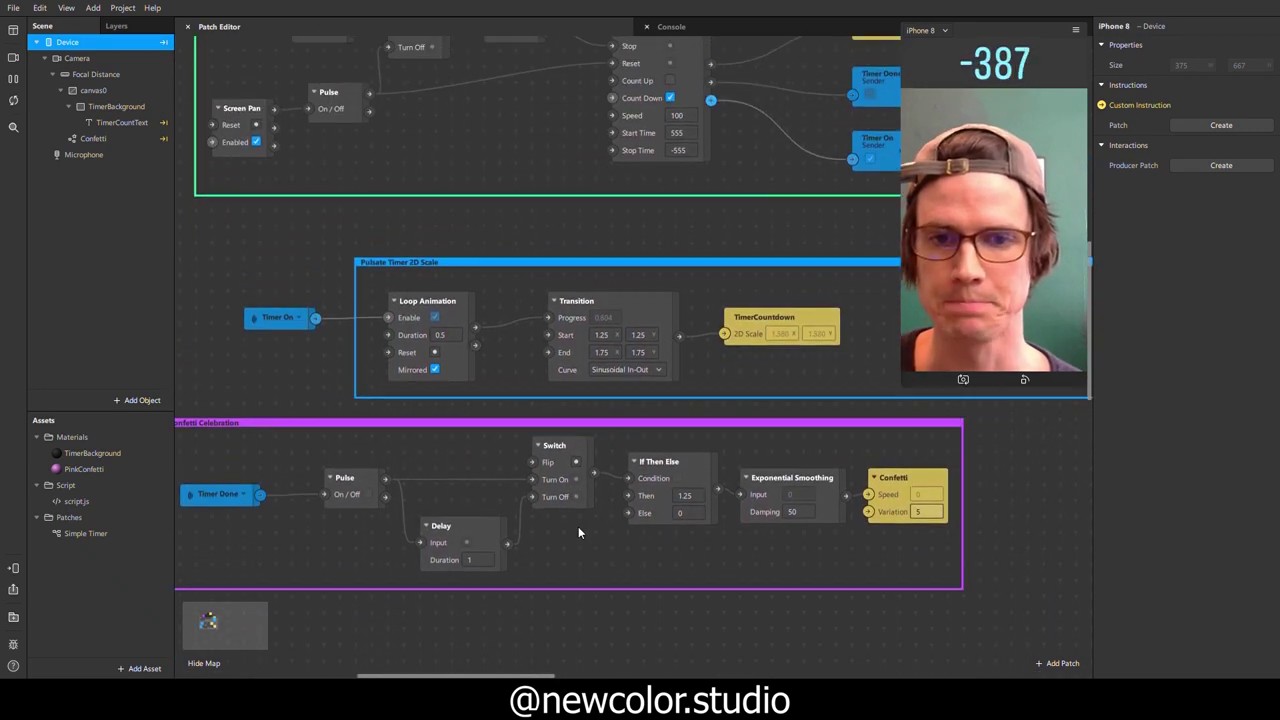
scroll(578, 526, "up", 8)
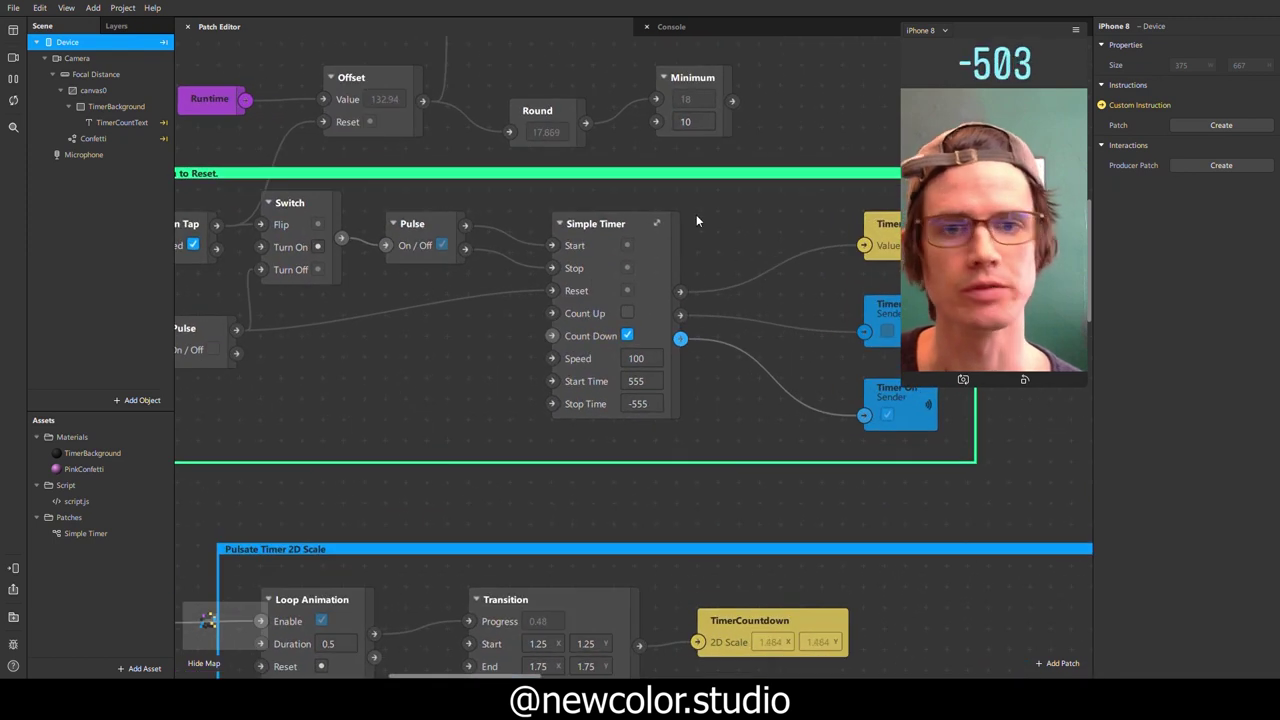